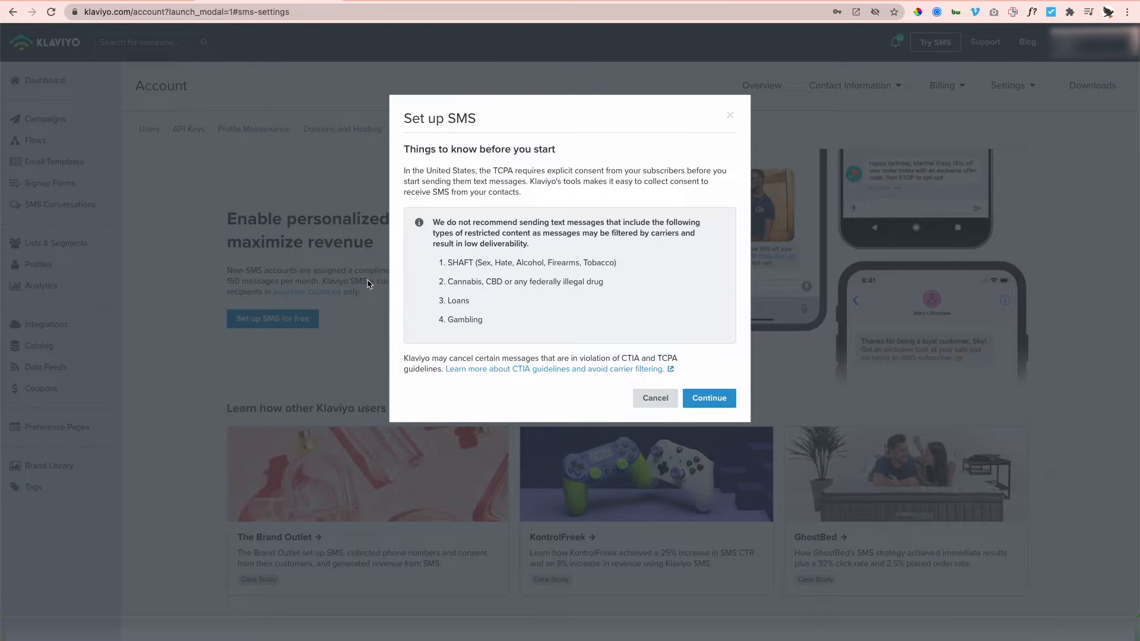
Step: Accept the SMS content guidelines, finish creating the SMS account and dismiss its confirmation
click(715, 398)
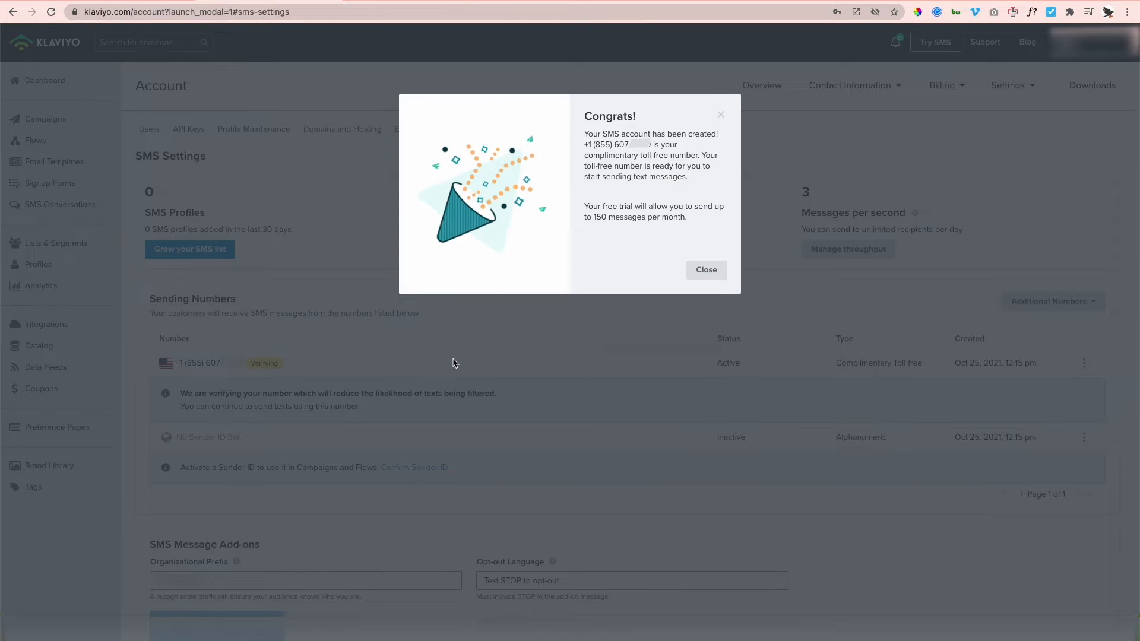
click(702, 274)
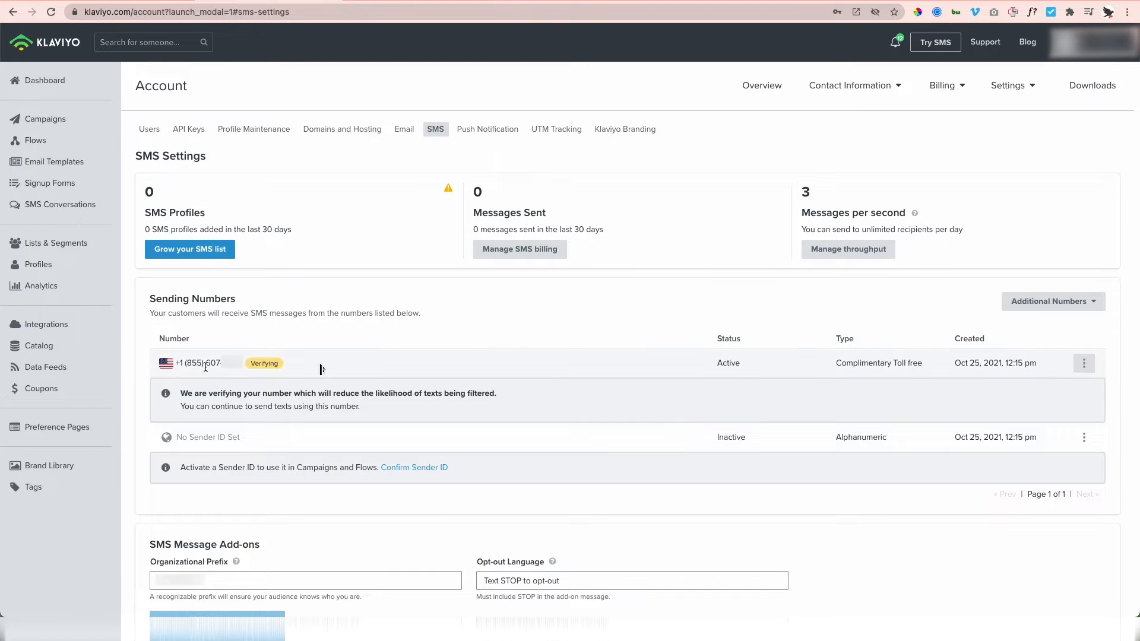
drag(181, 367, 242, 368)
click(225, 370)
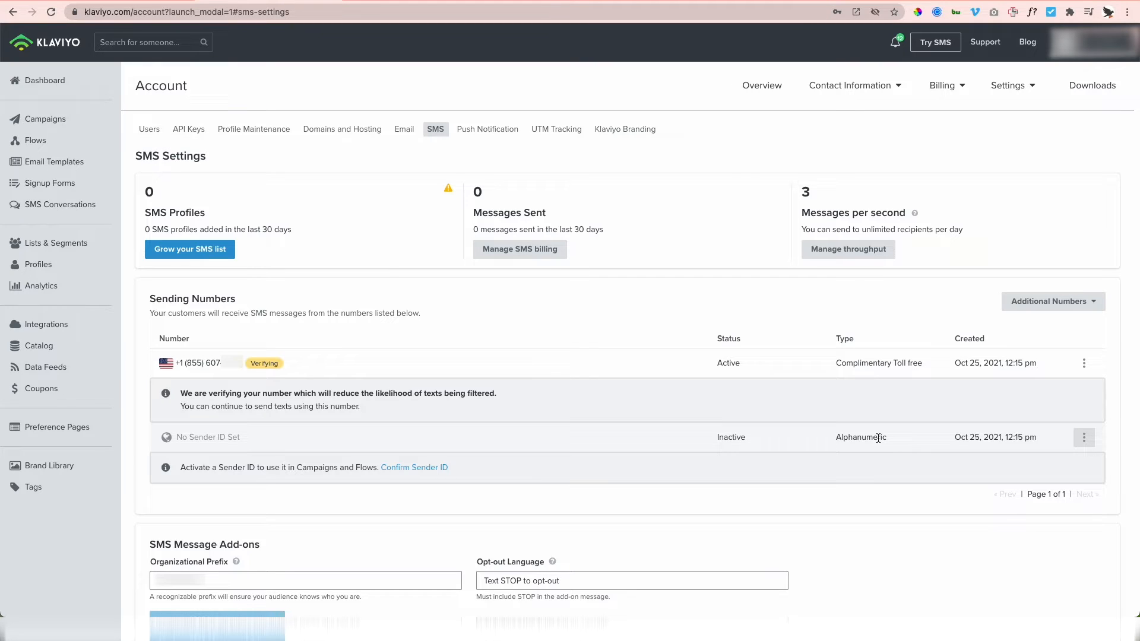
Step: Edit the inactive alphanumeric sender ID, set it to "Kick Start" and activate it
click(1084, 438)
click(1076, 462)
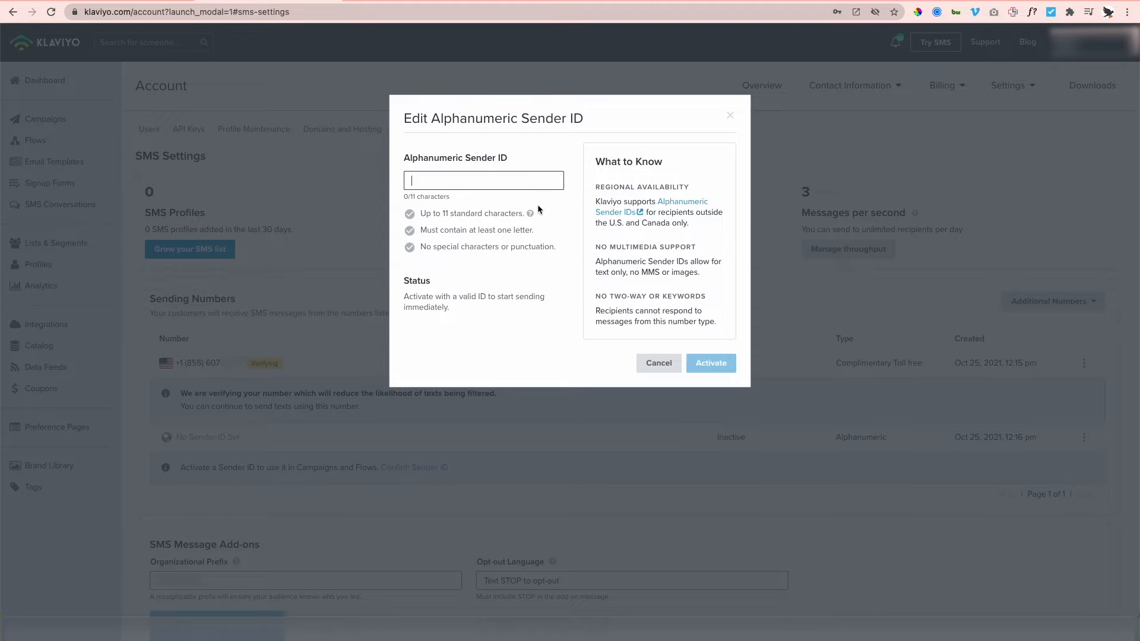
text(Kl)
text(ck Start)
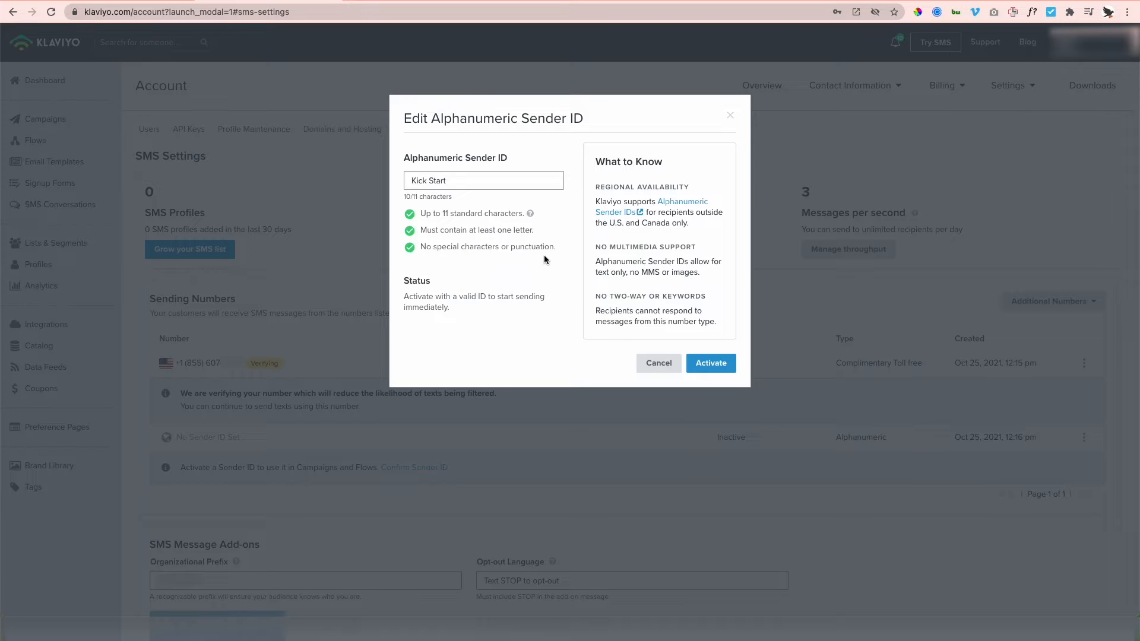
drag(411, 198, 430, 197)
click(469, 201)
click(710, 363)
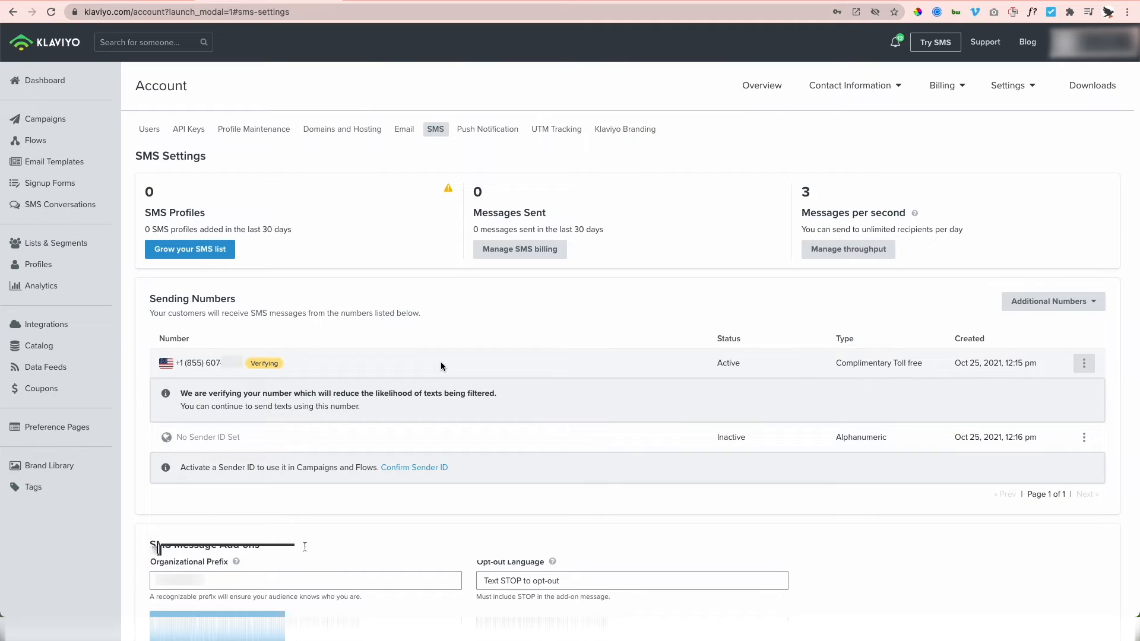
Step: Set the organizational prefix in the SMS message add-ons to "Kick Start"
click(300, 547)
text(Kick Start)
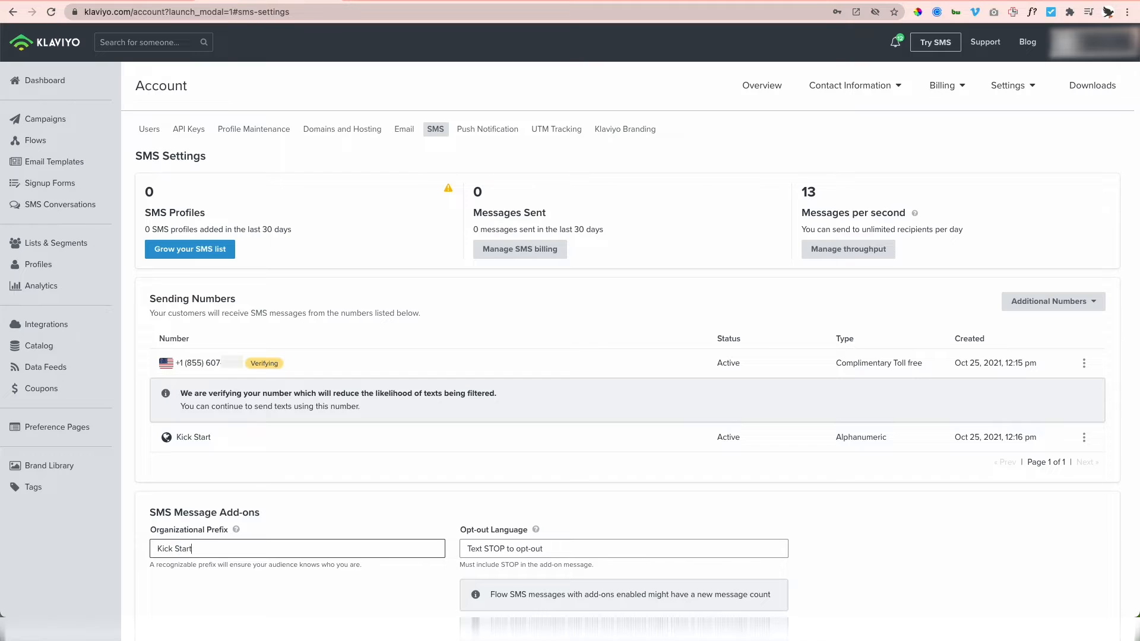
click(289, 510)
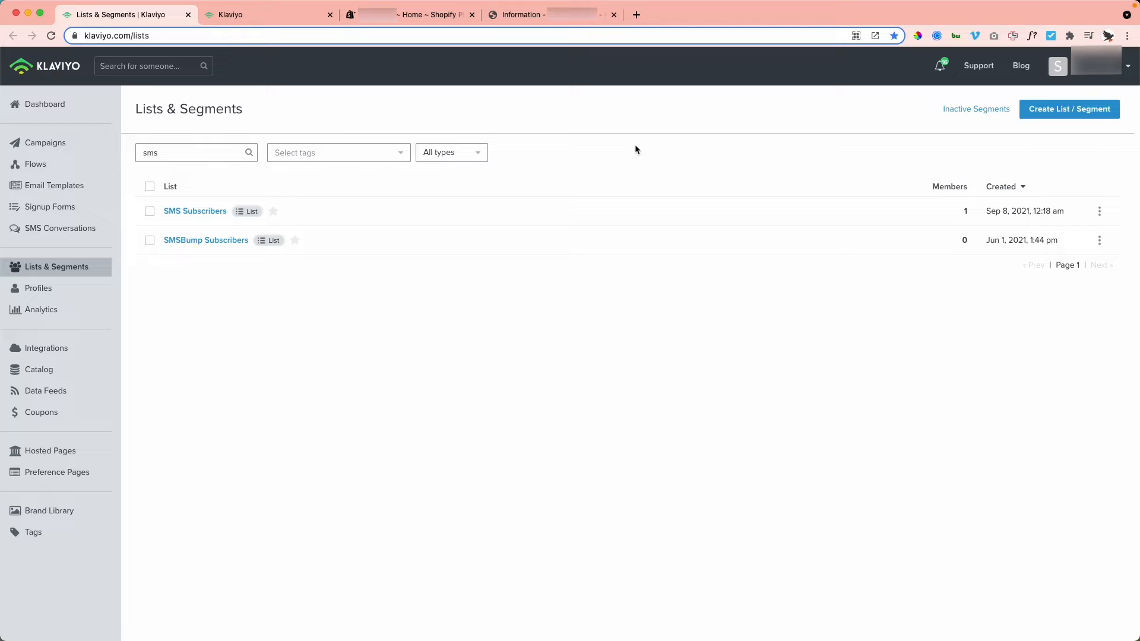
Step: Open the Shopify integration's settings in Klaviyo and go to its subscriber collection options
click(280, 16)
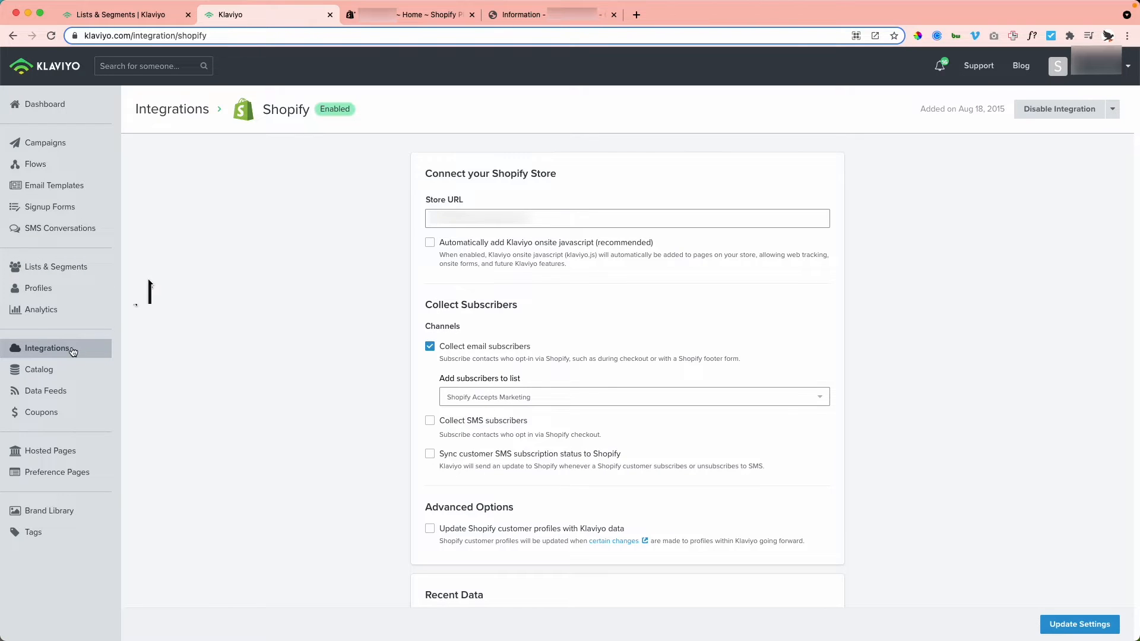
click(53, 354)
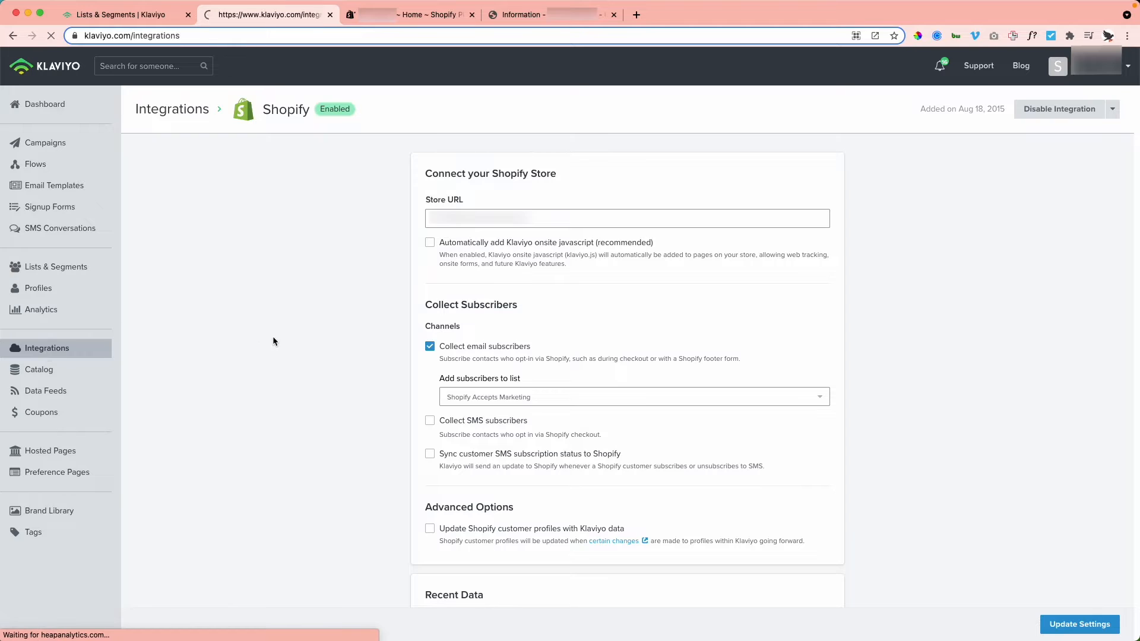
click(235, 414)
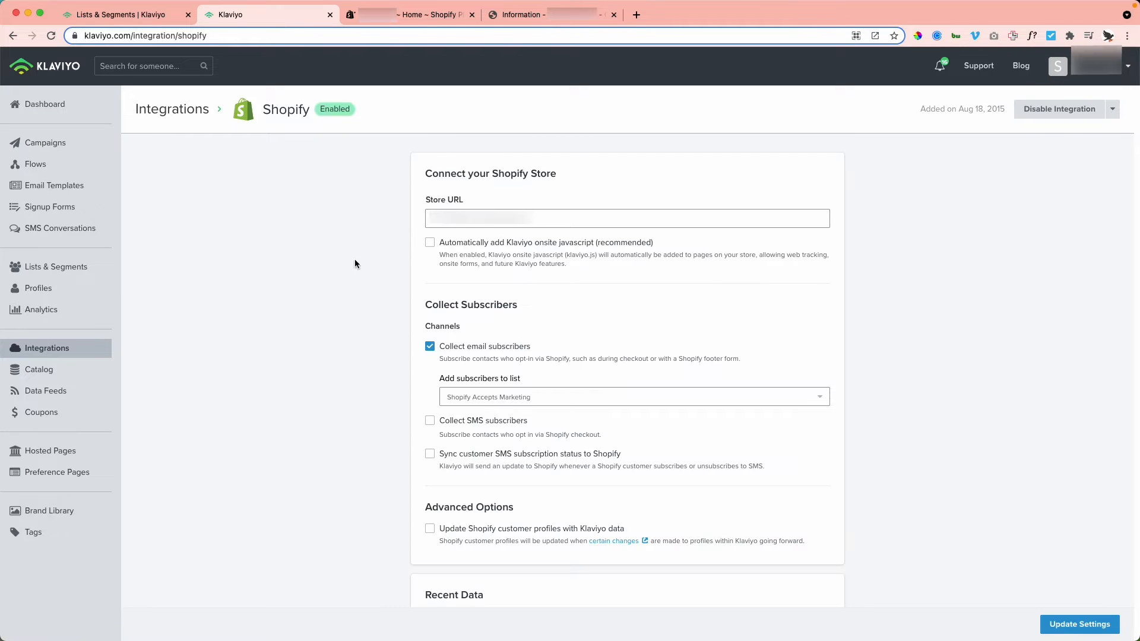
scroll(509, 399, down, 5)
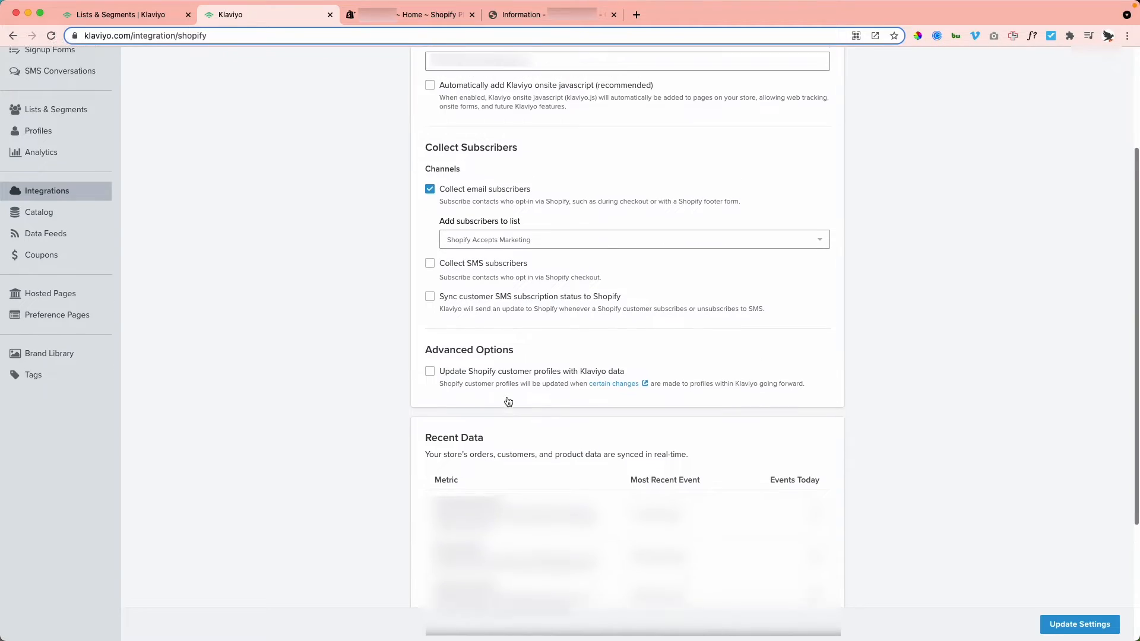
Step: Examine the text-message opt-in on the store's checkout page and return to the Shopify admin
key(ctrl+Tab)
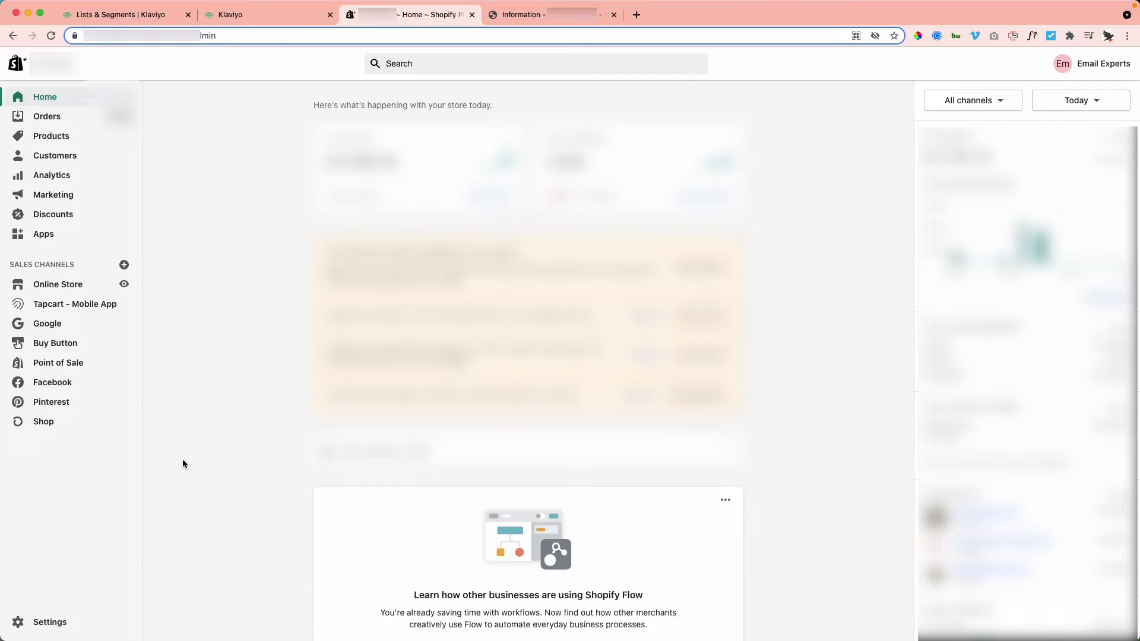
key(ctrl+Tab)
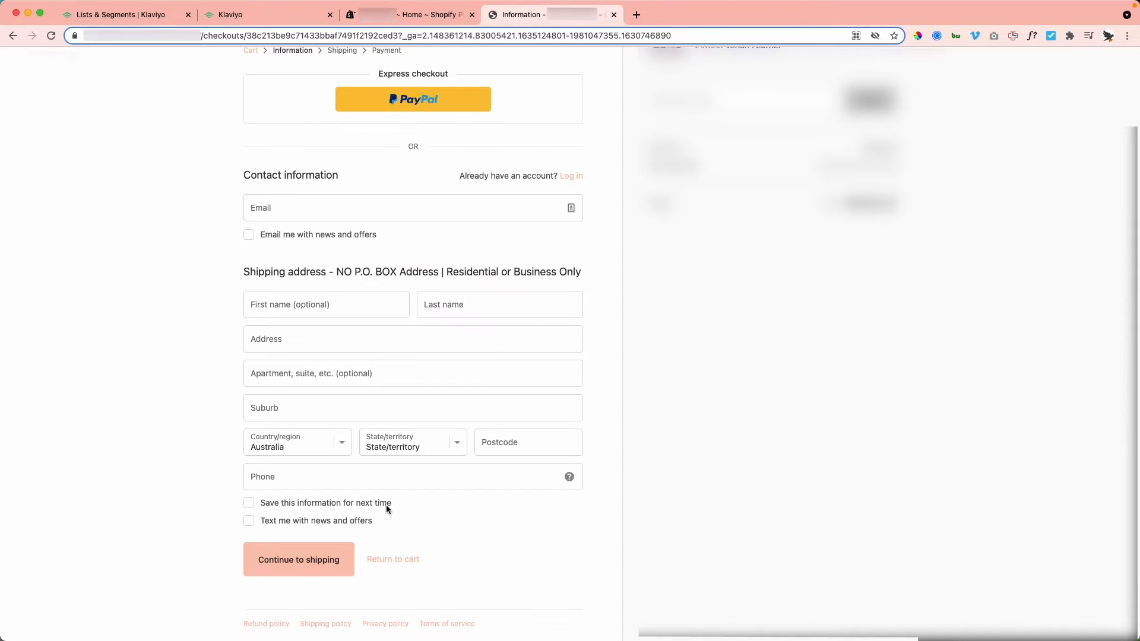
key(ctrl+shift+Tab)
key(ctrl+Tab)
key(ctrl+shift+Tab)
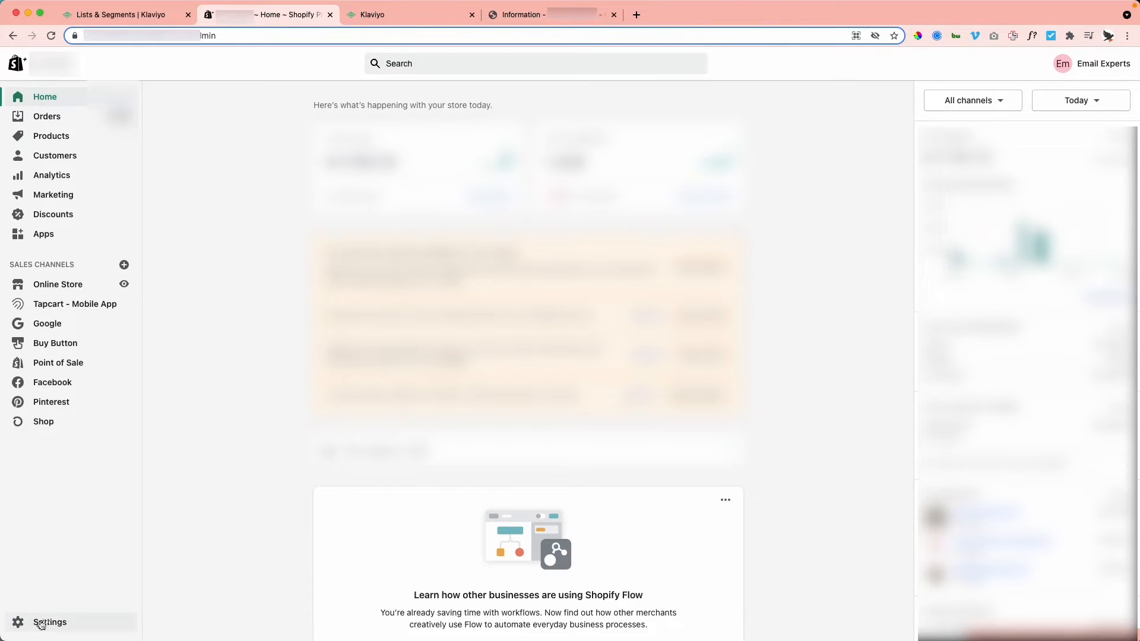
Step: Enable the SMS marketing option to subscribe at checkout in Shopify's checkout settings and save the change
click(41, 622)
click(445, 275)
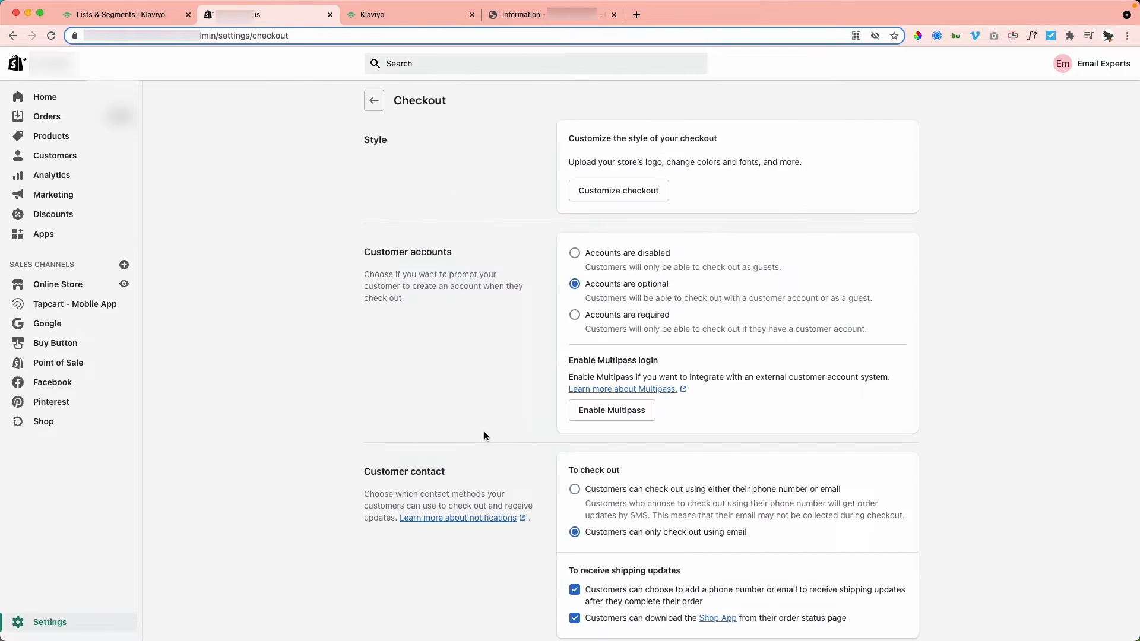
scroll(481, 443, down, 20)
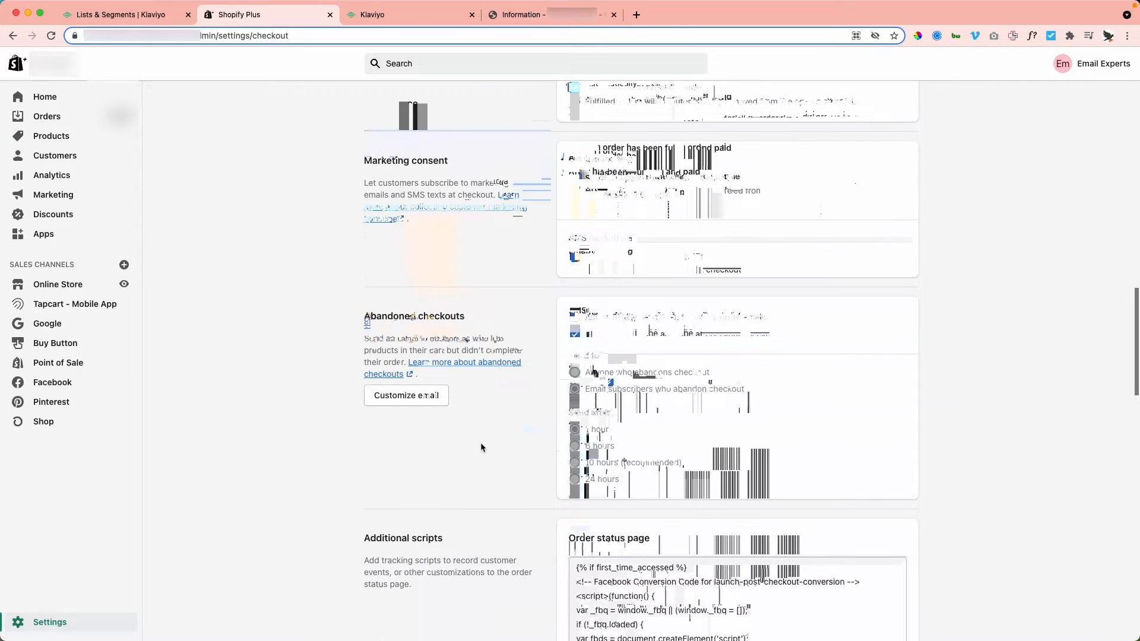
scroll(480, 445, down, 2)
scroll(483, 445, up, 2)
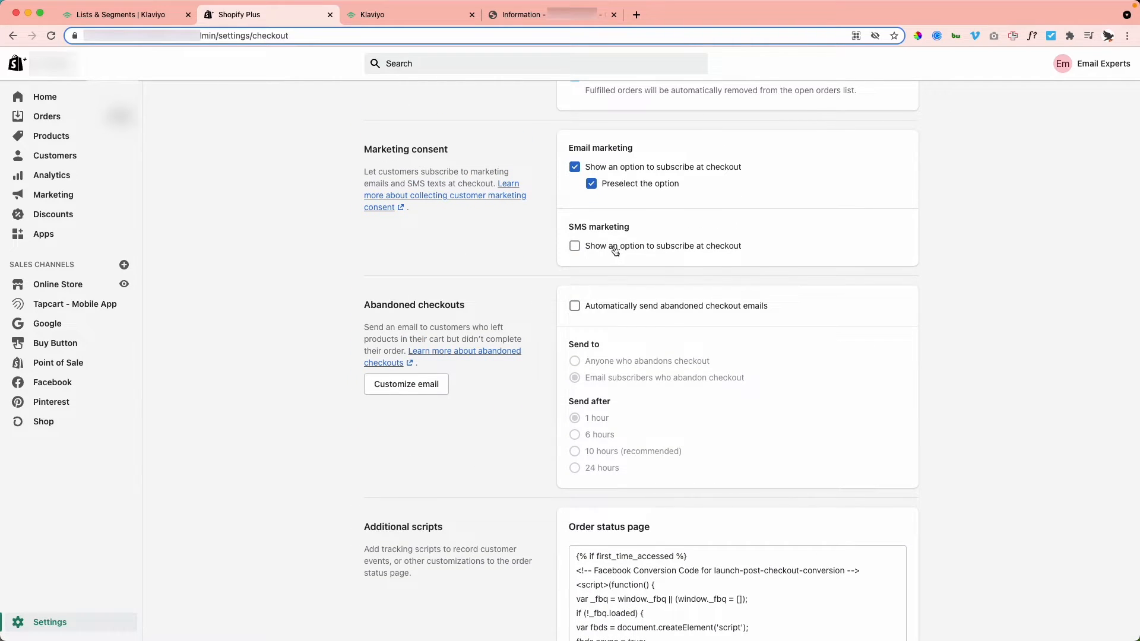
click(615, 250)
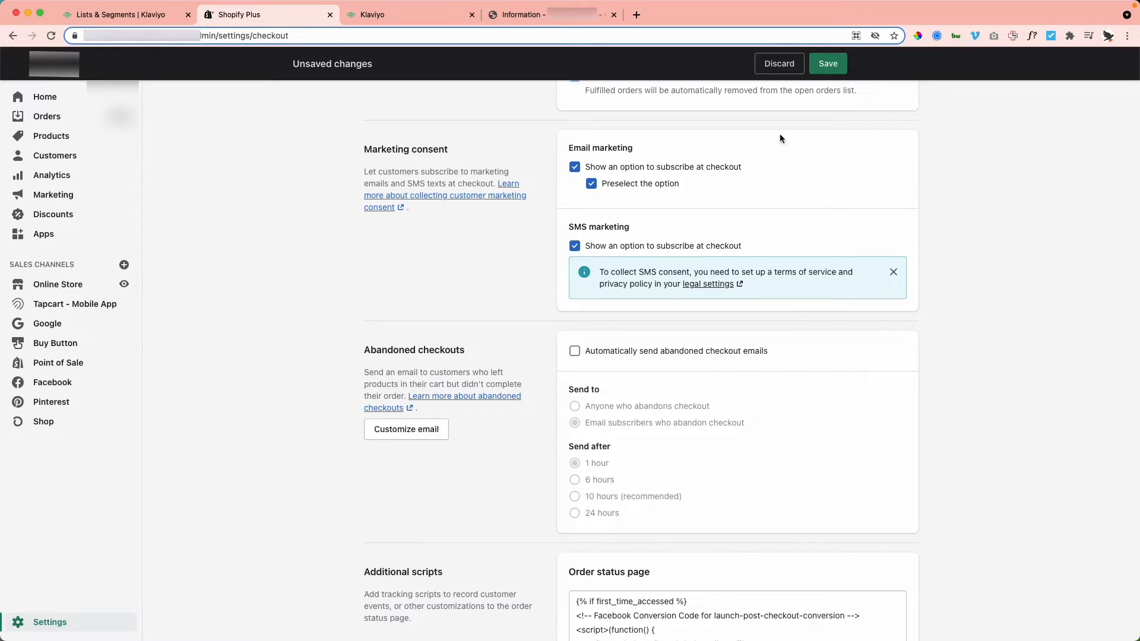
click(828, 63)
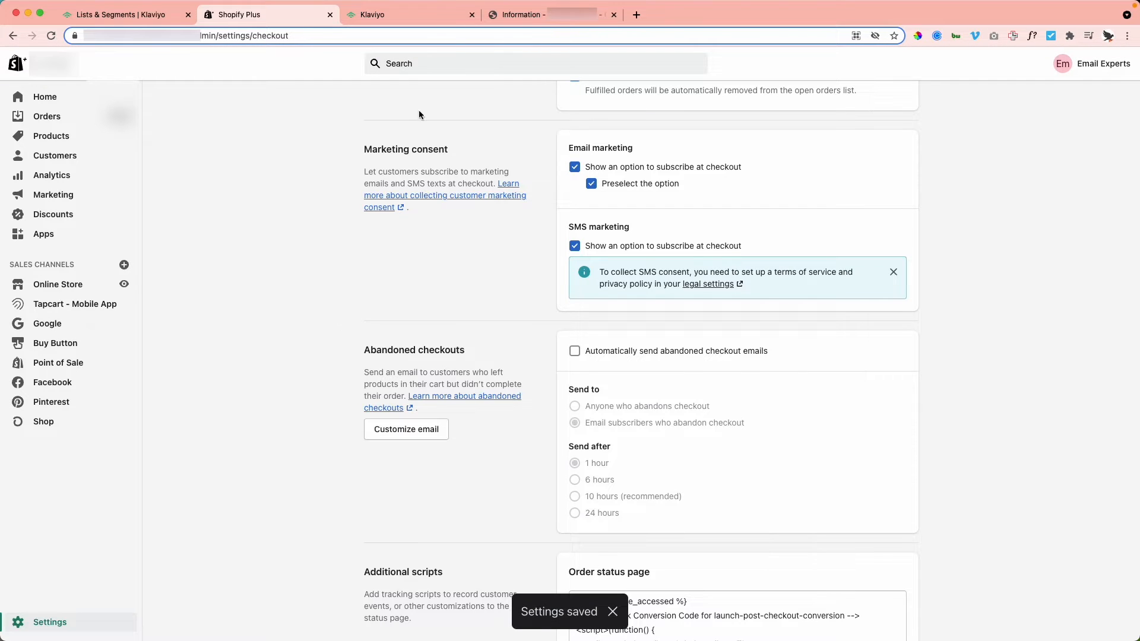
Step: Switch to Klaviyo's Shopify integration, enable collecting SMS subscribers and assign them to the "SMS Subscribers" list
click(429, 10)
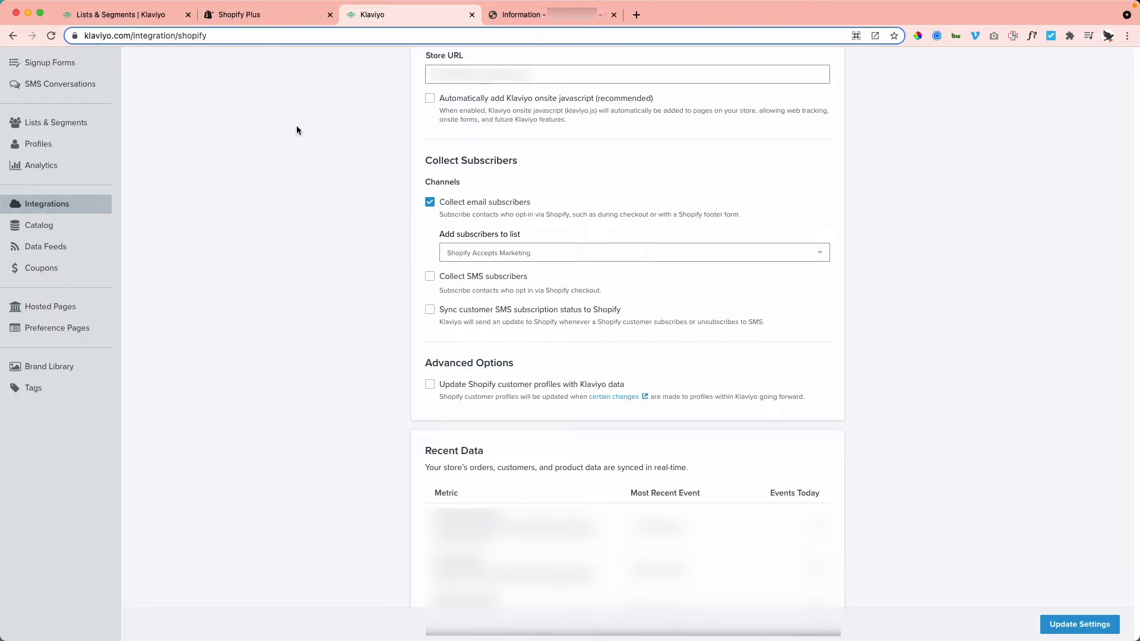
scroll(355, 183, up, 3)
scroll(381, 341, down, 1)
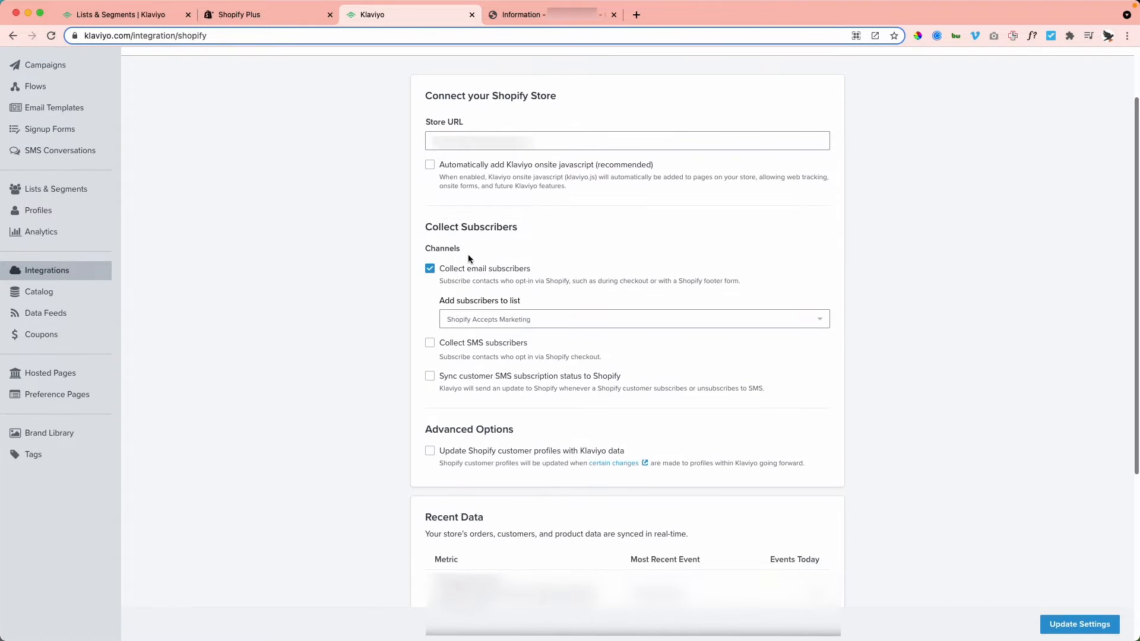
scroll(393, 387, down, 1)
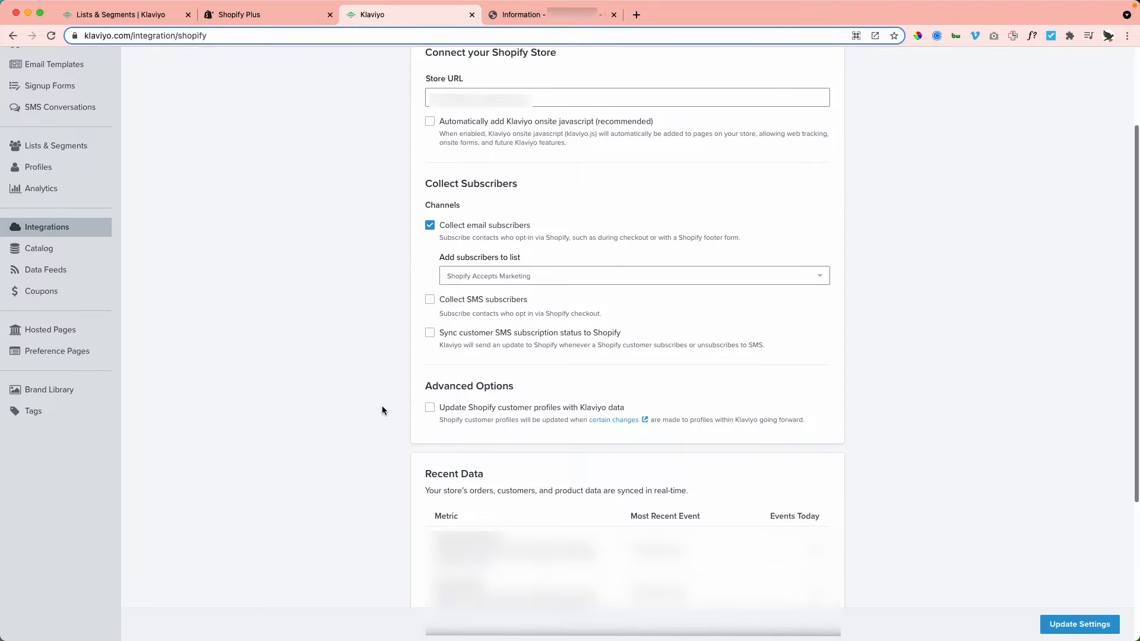
click(459, 303)
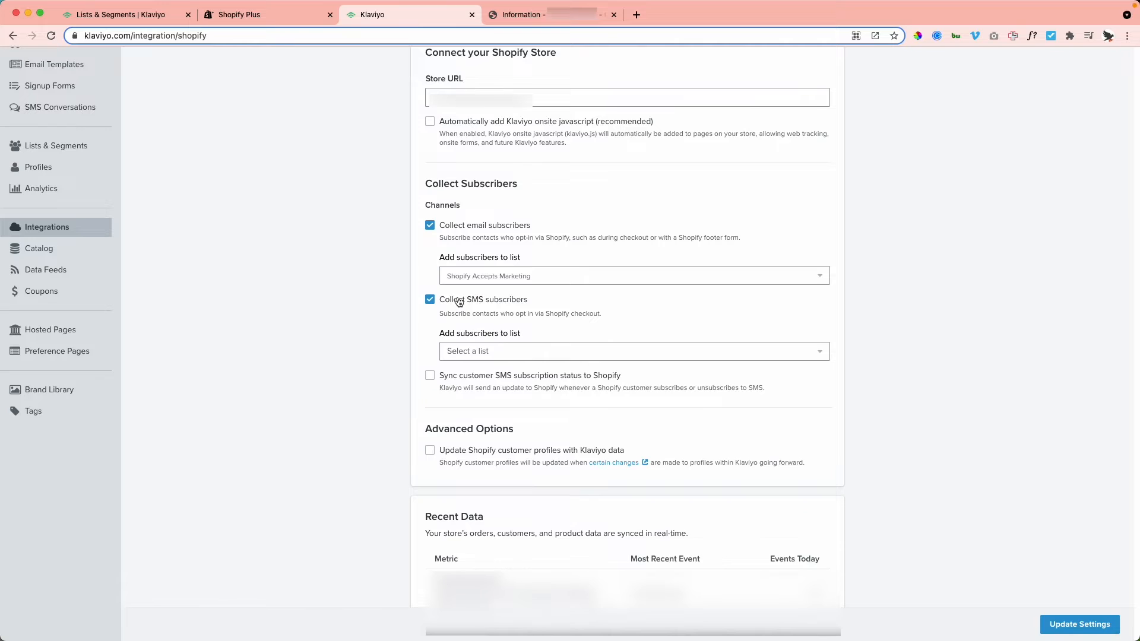
click(490, 350)
text(sms)
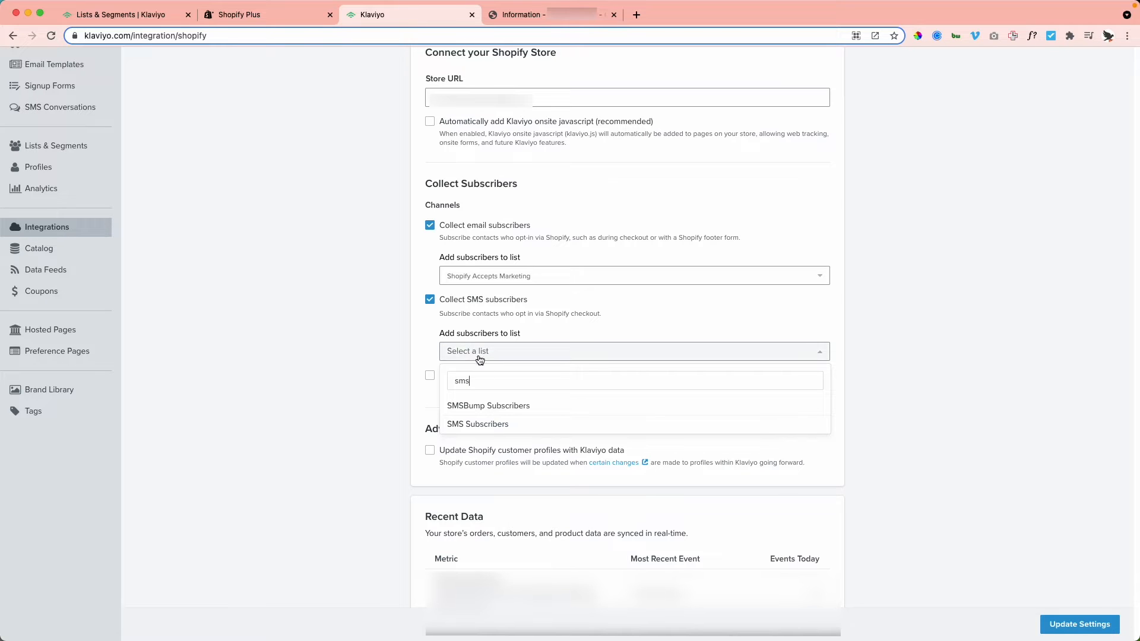
click(482, 425)
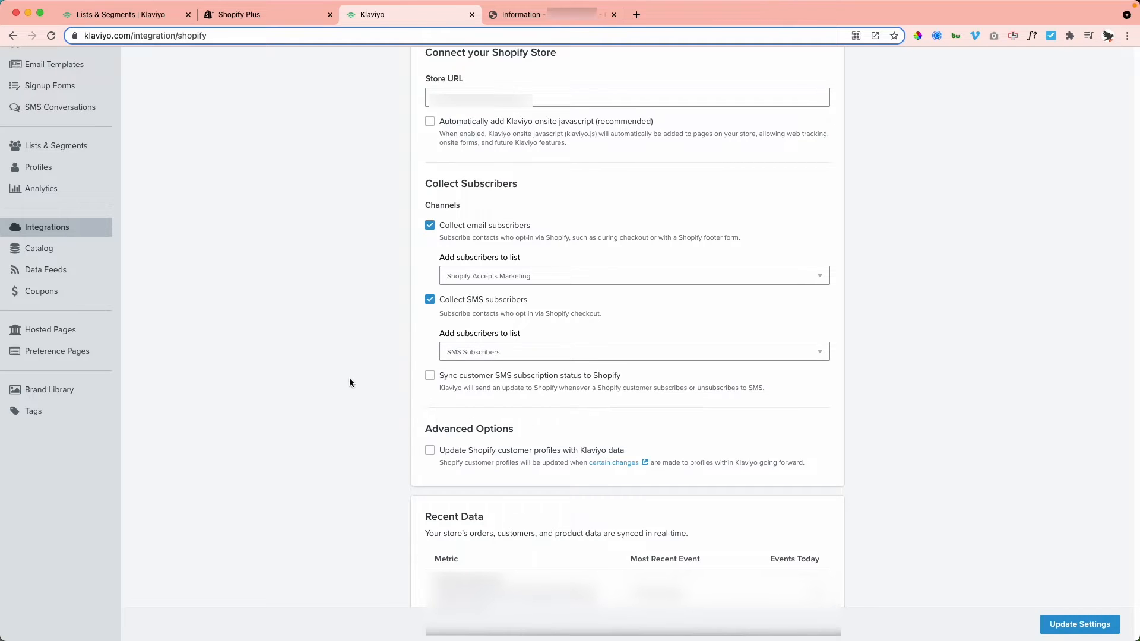
Step: Submit the updated Shopify integration settings, leaving the SMS status sync and advanced options disabled
scroll(351, 458, down, 1)
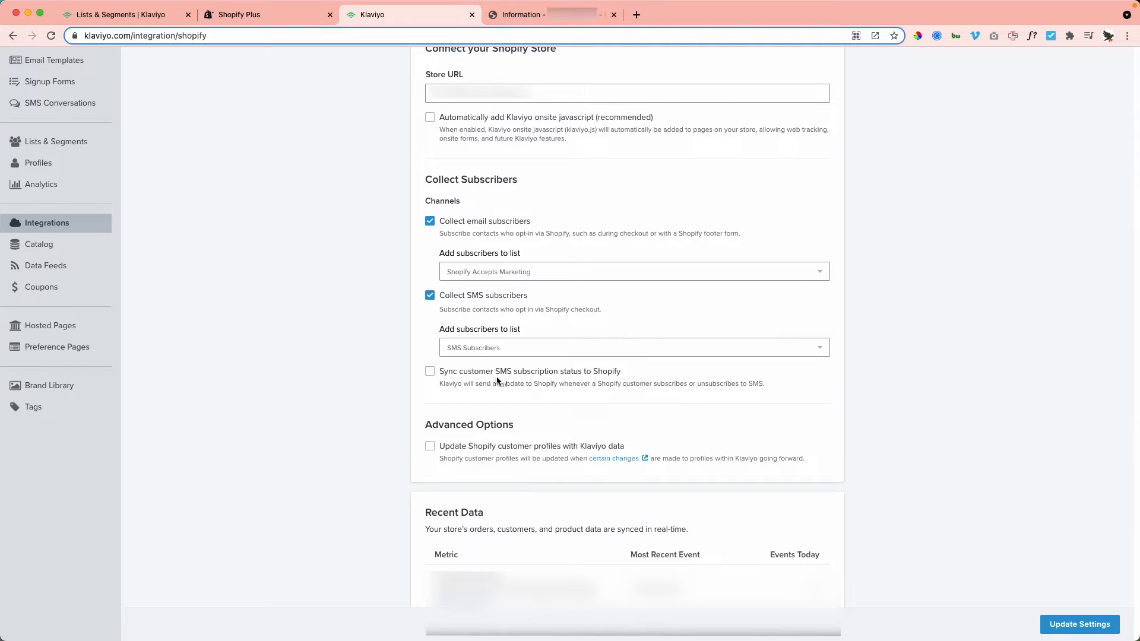
scroll(354, 460, down, 1)
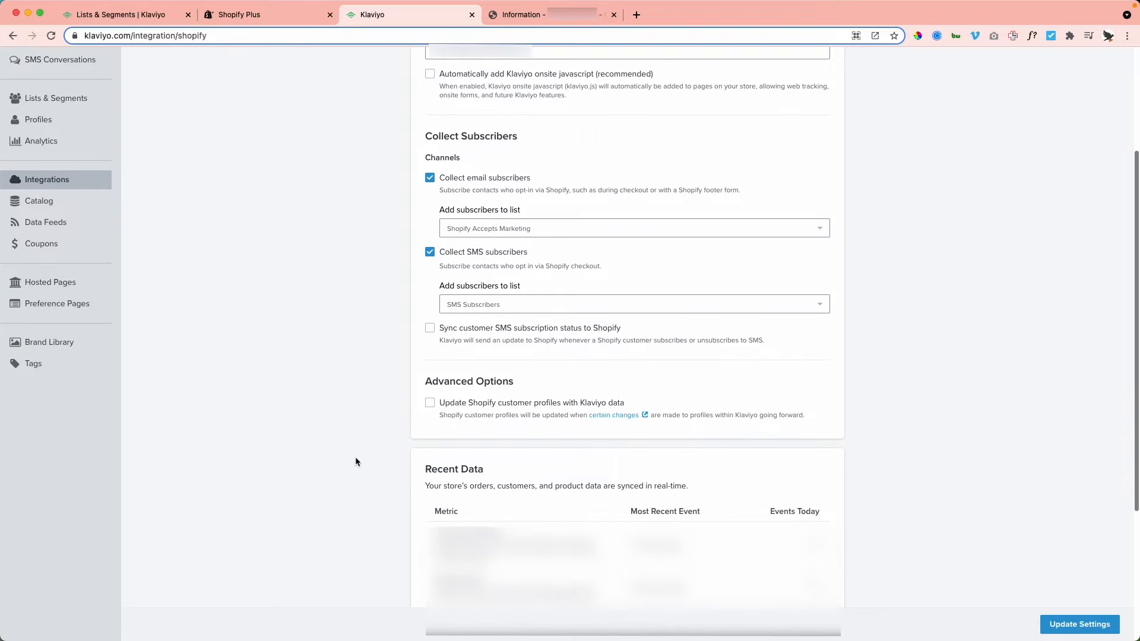
scroll(354, 462, down, 3)
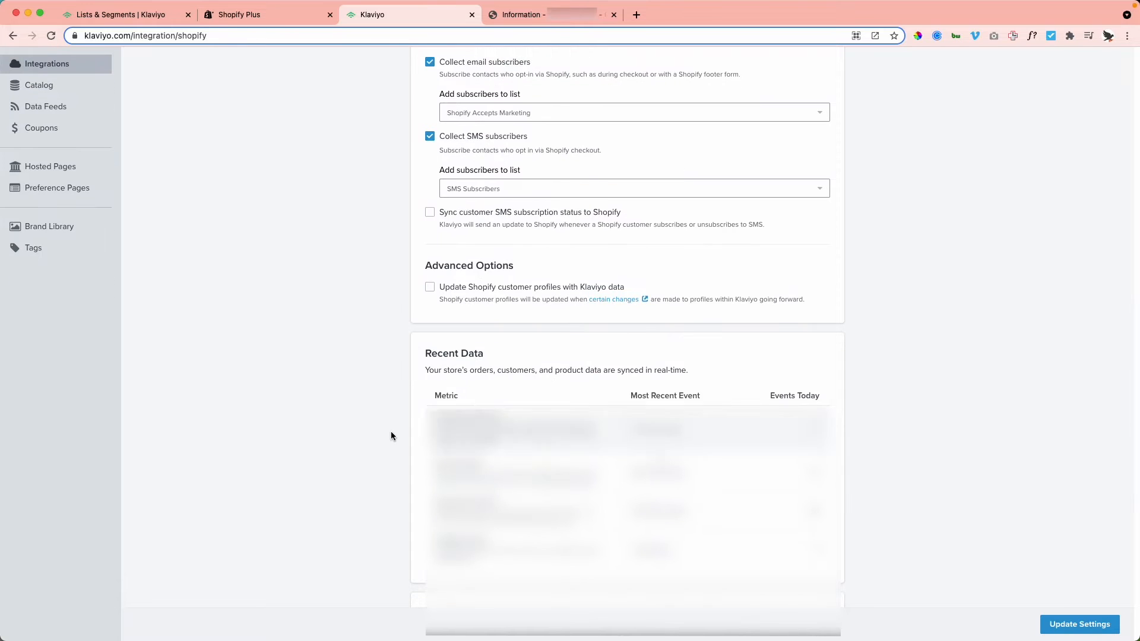
click(1077, 624)
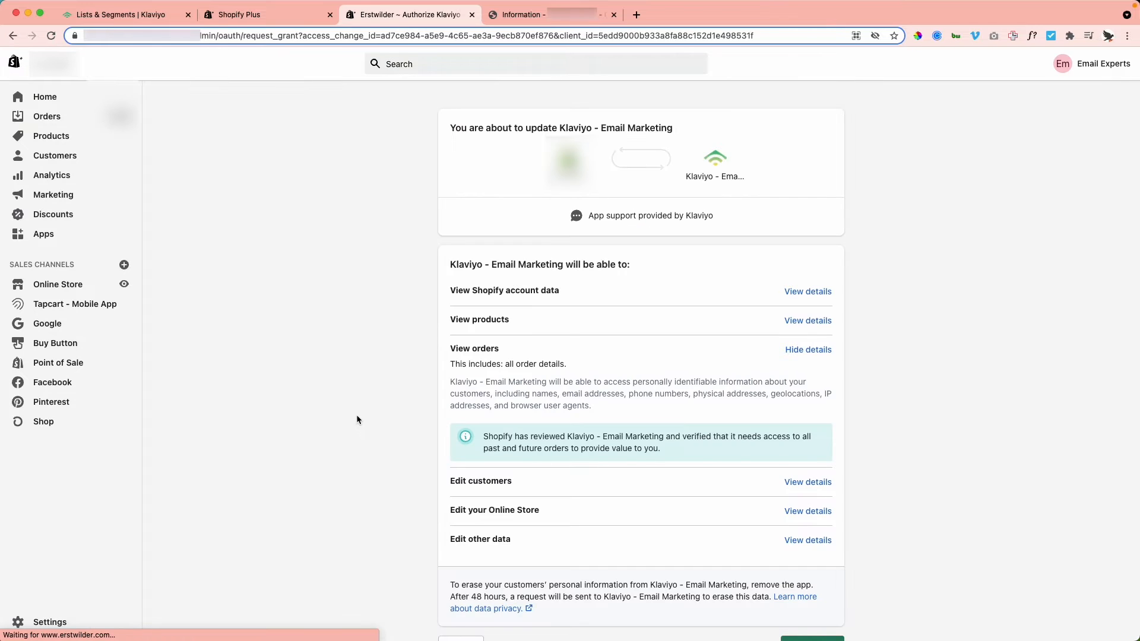
Step: Review and approve the Klaviyo app update in Shopify, and confirm updating the integration in Klaviyo
scroll(397, 500, down, 2)
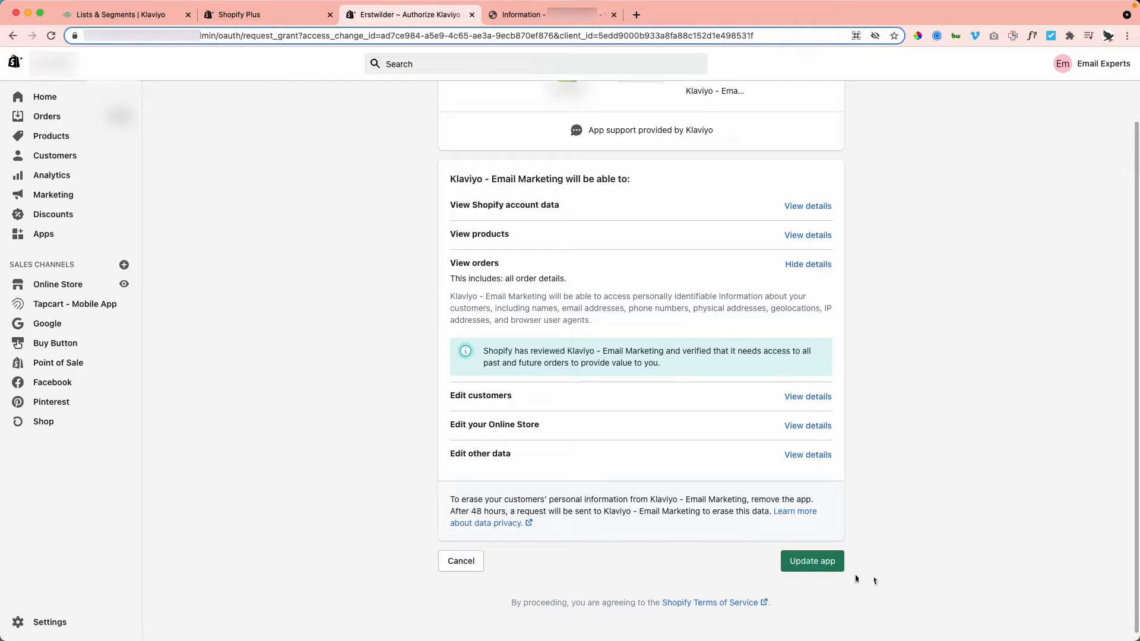
scroll(800, 411, up, 3)
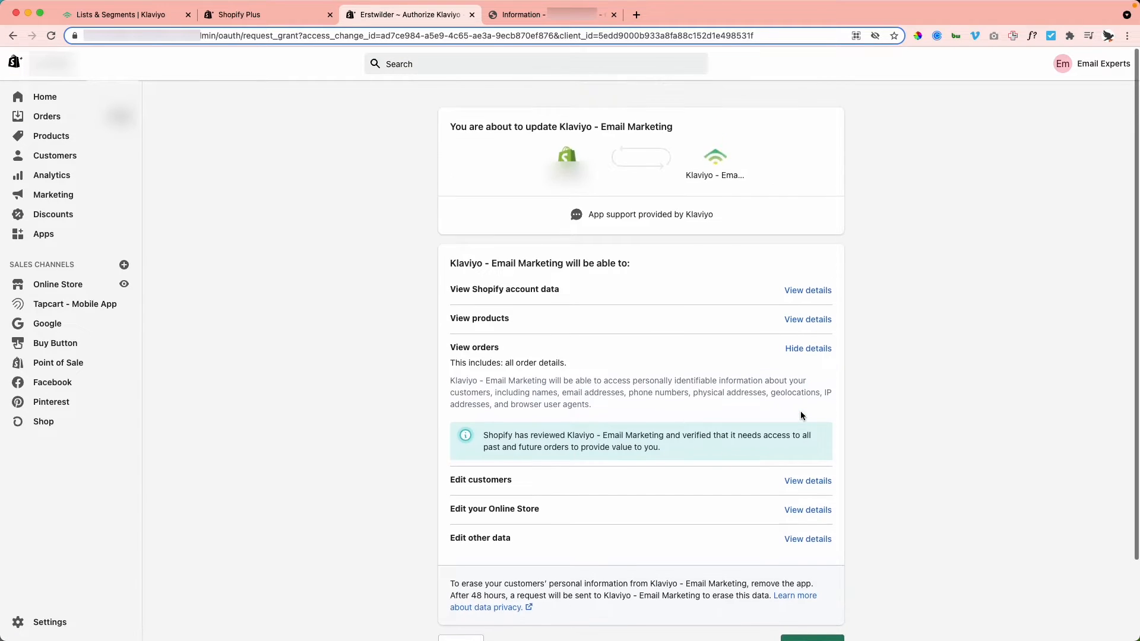
scroll(801, 407, down, 2)
click(811, 585)
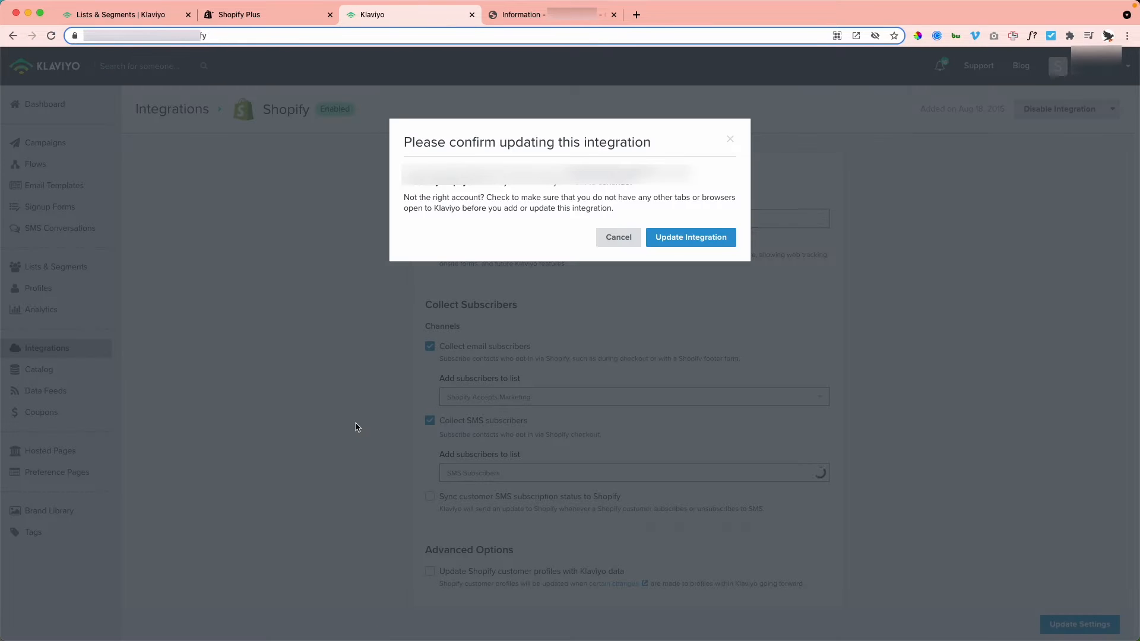
click(688, 242)
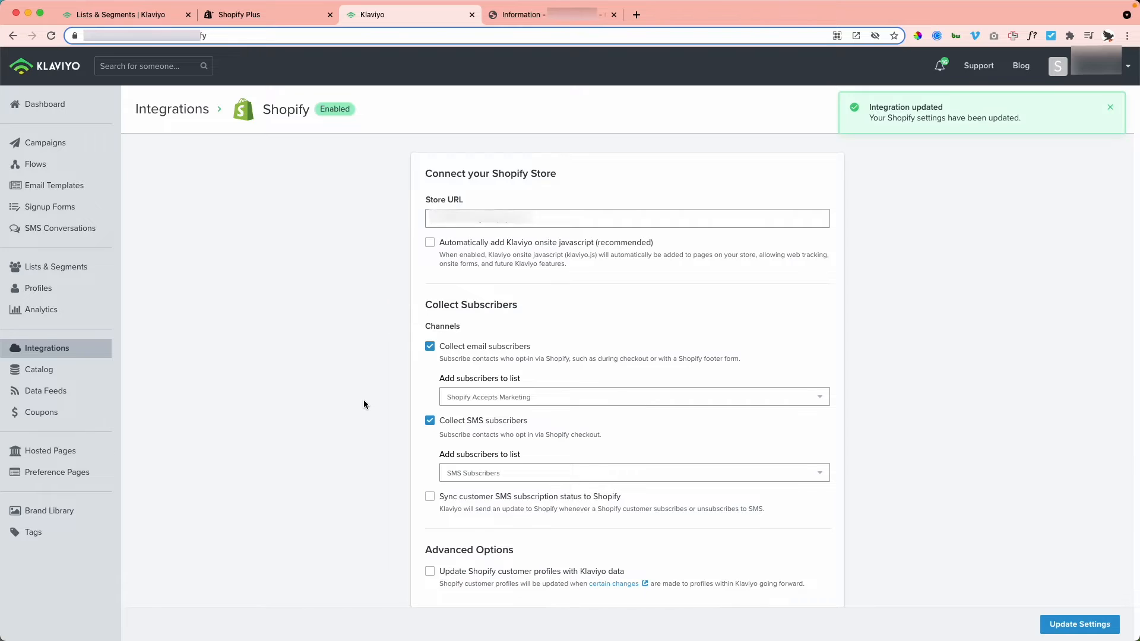
scroll(363, 400, down, 1)
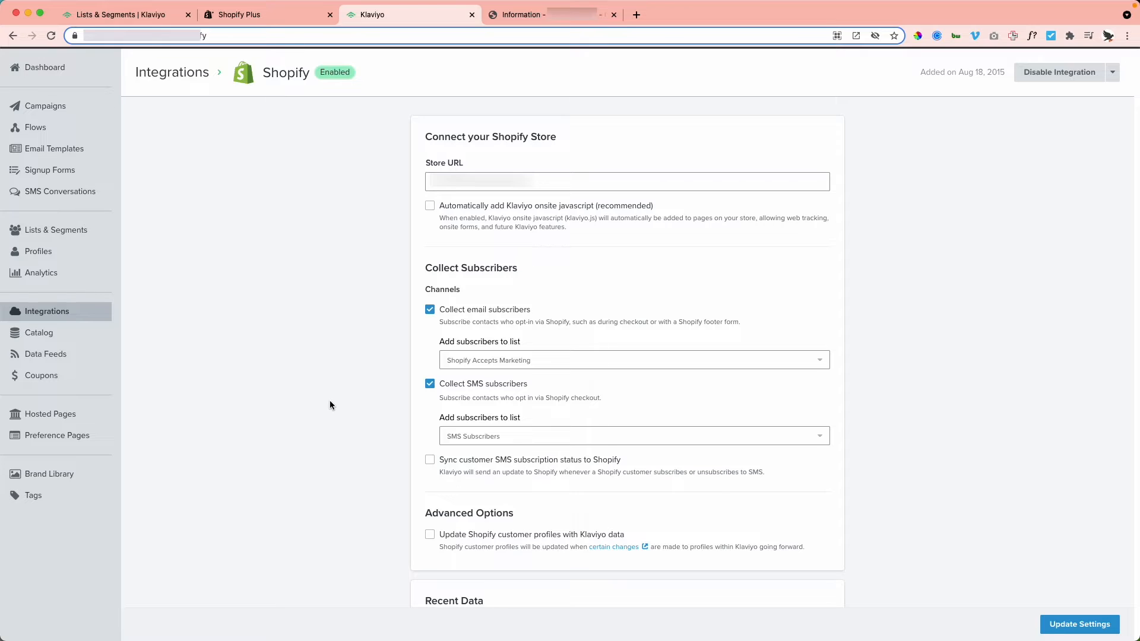
Step: Switch to the store's checkout page, opt in to texts with news and offers, and set the mobile number's country to Australia (+61)
key(ctrl+Tab)
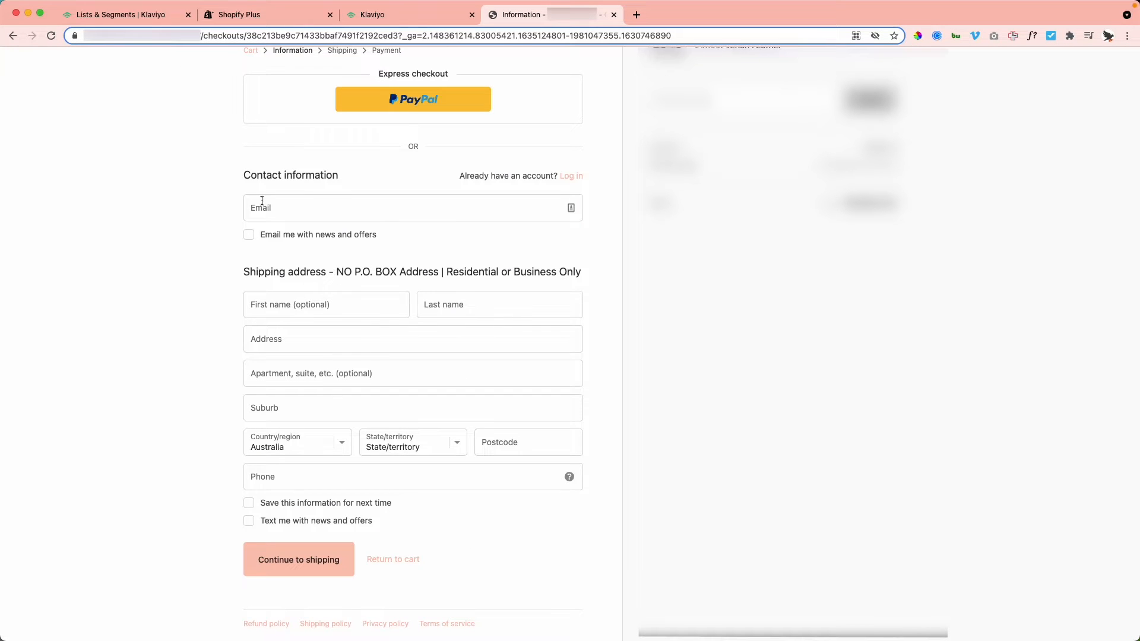
click(276, 208)
click(249, 521)
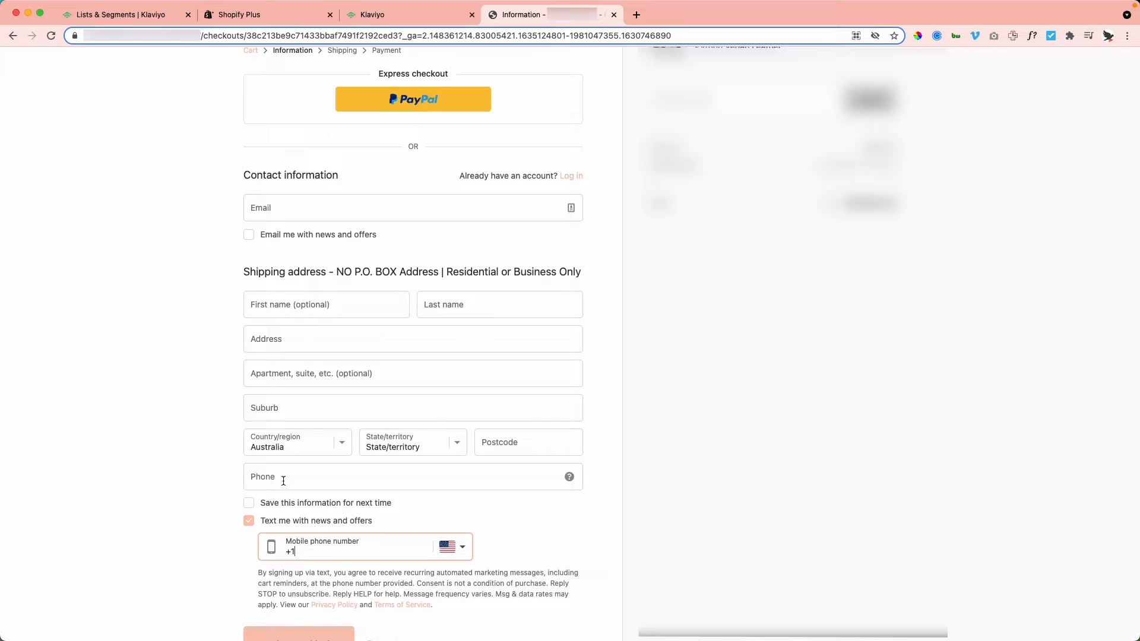
click(472, 552)
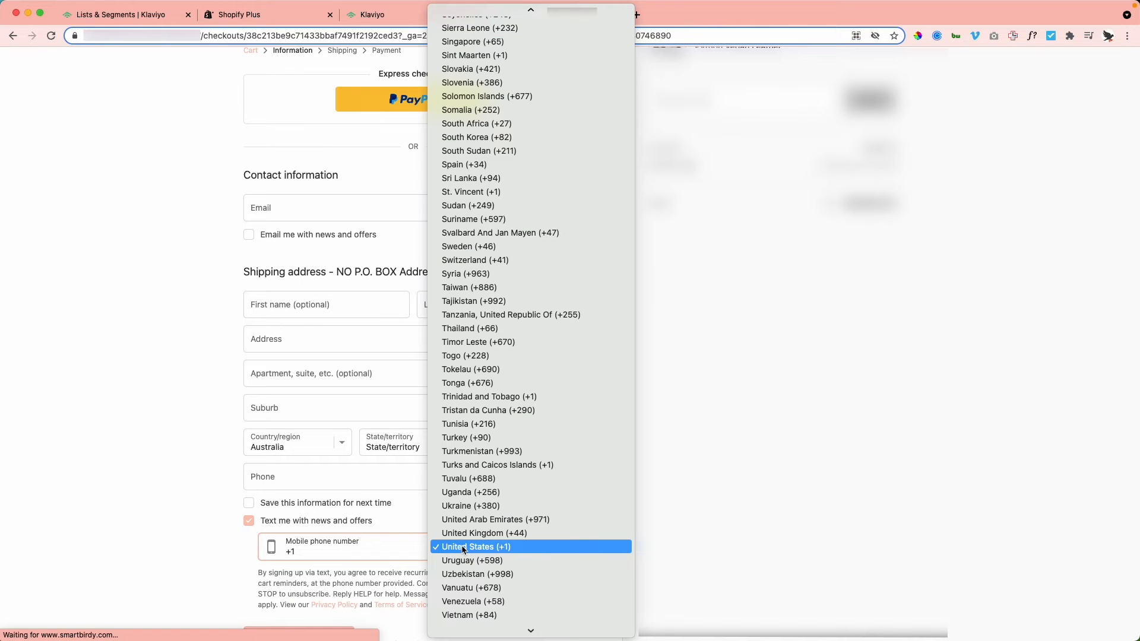
scroll(492, 349, up, 15)
scroll(499, 267, up, 5)
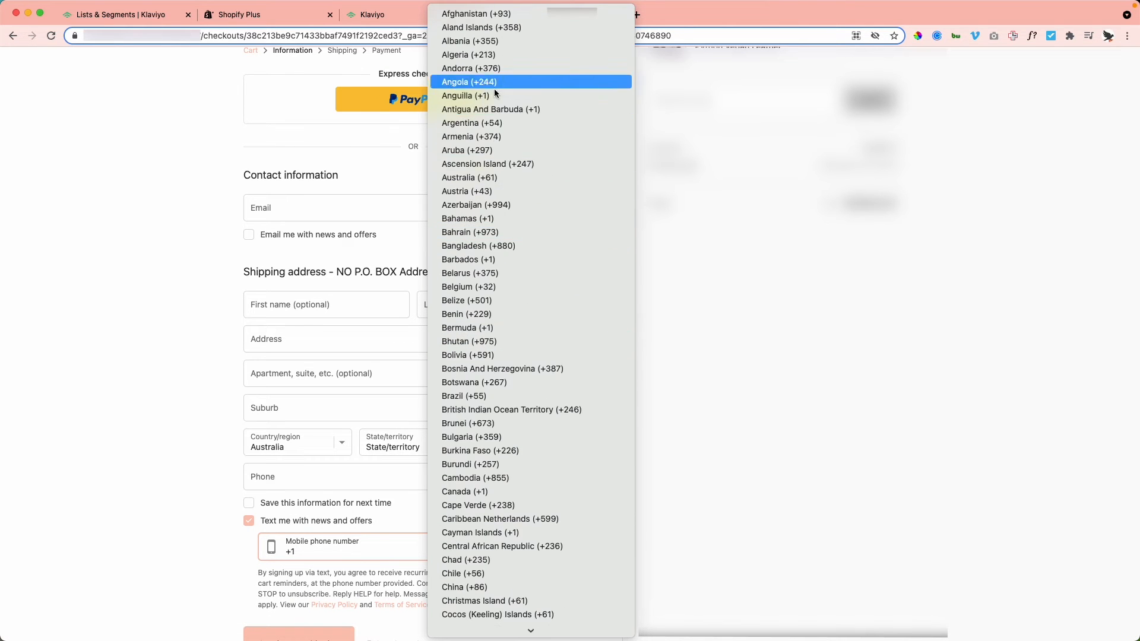
click(494, 177)
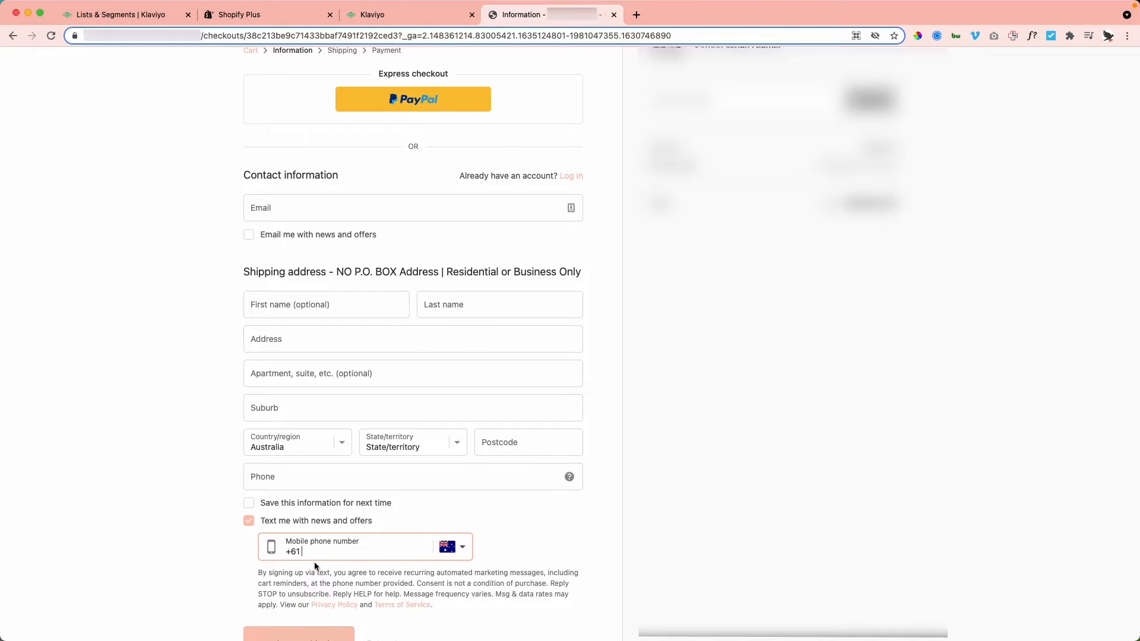
scroll(261, 564, down, 1)
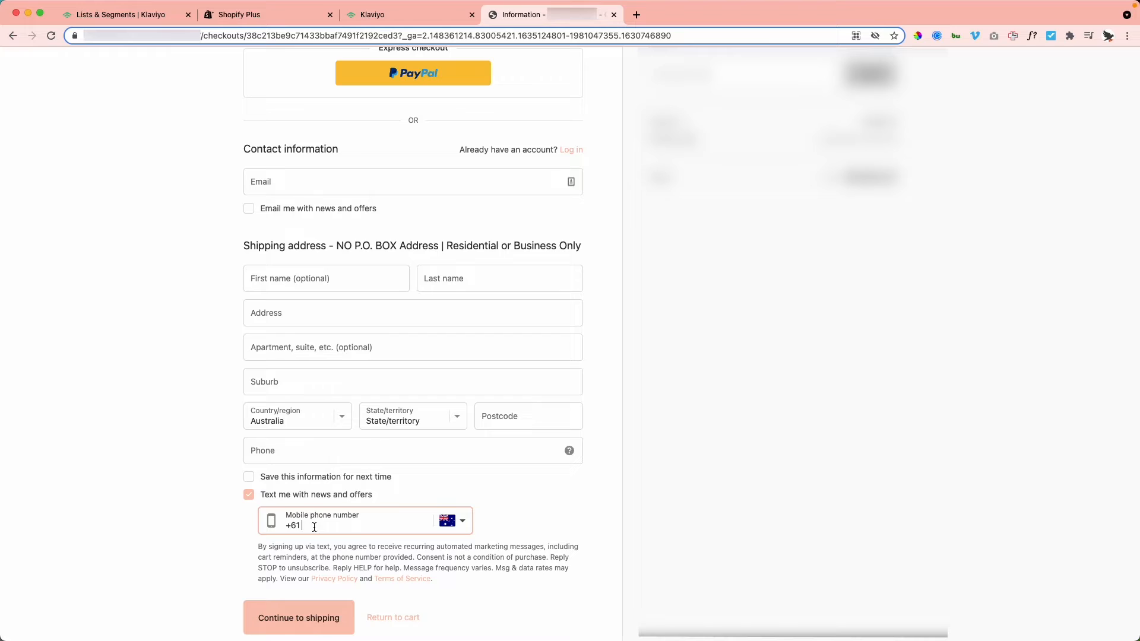
double_click(276, 551)
click(272, 547)
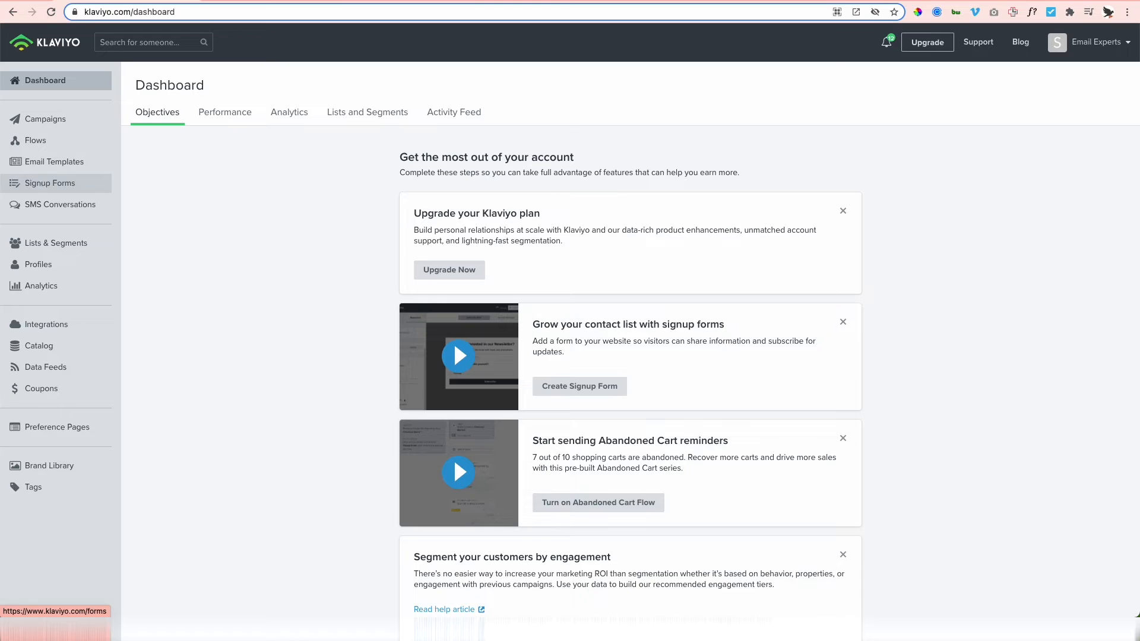
Step: Start a new signup form in Klaviyo and filter the form templates to those that collect phone numbers
click(70, 188)
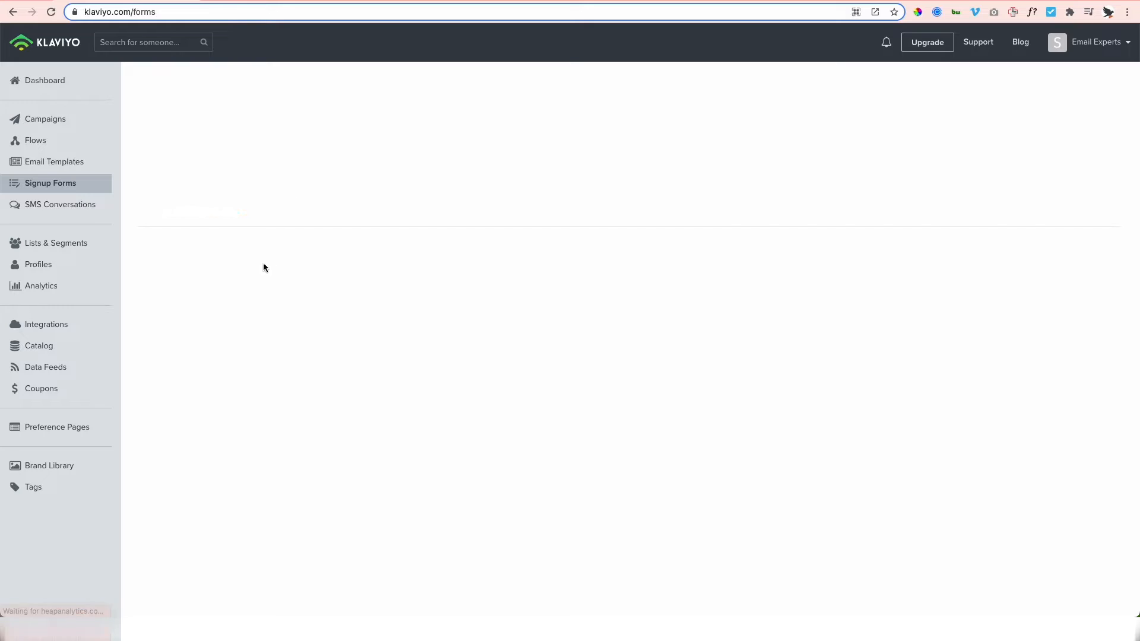
click(1063, 87)
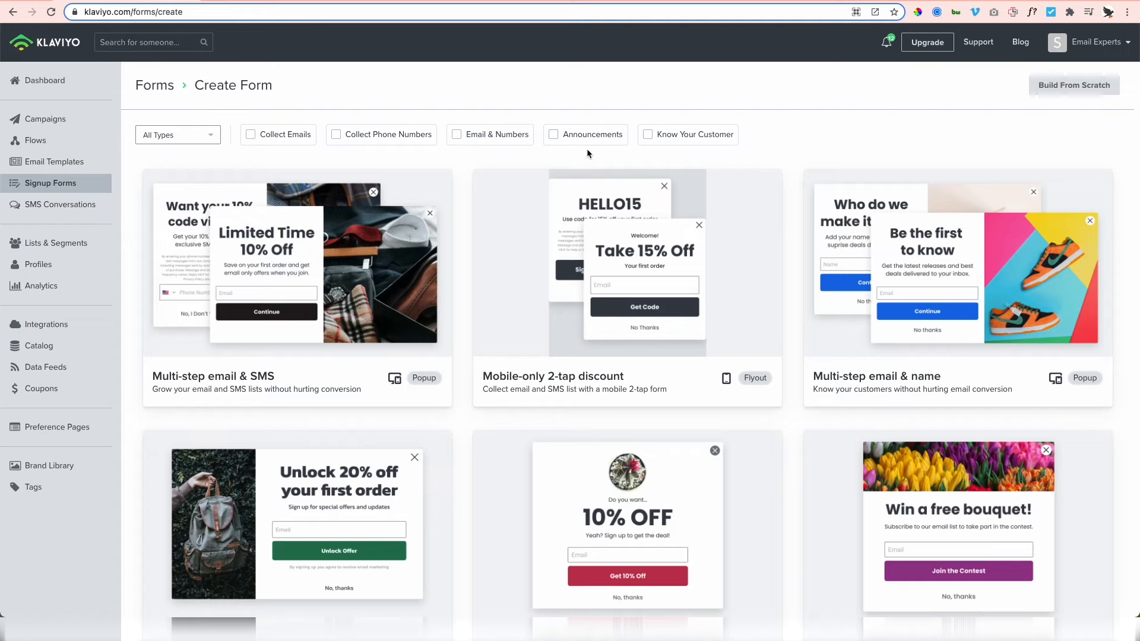
click(336, 134)
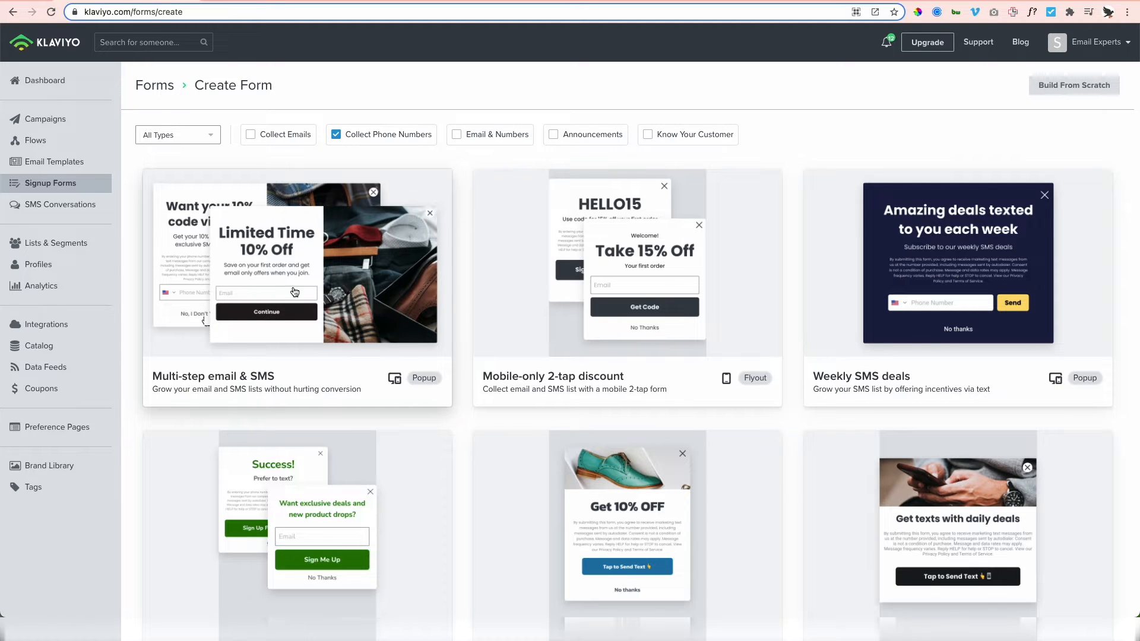
scroll(460, 449, down, 5)
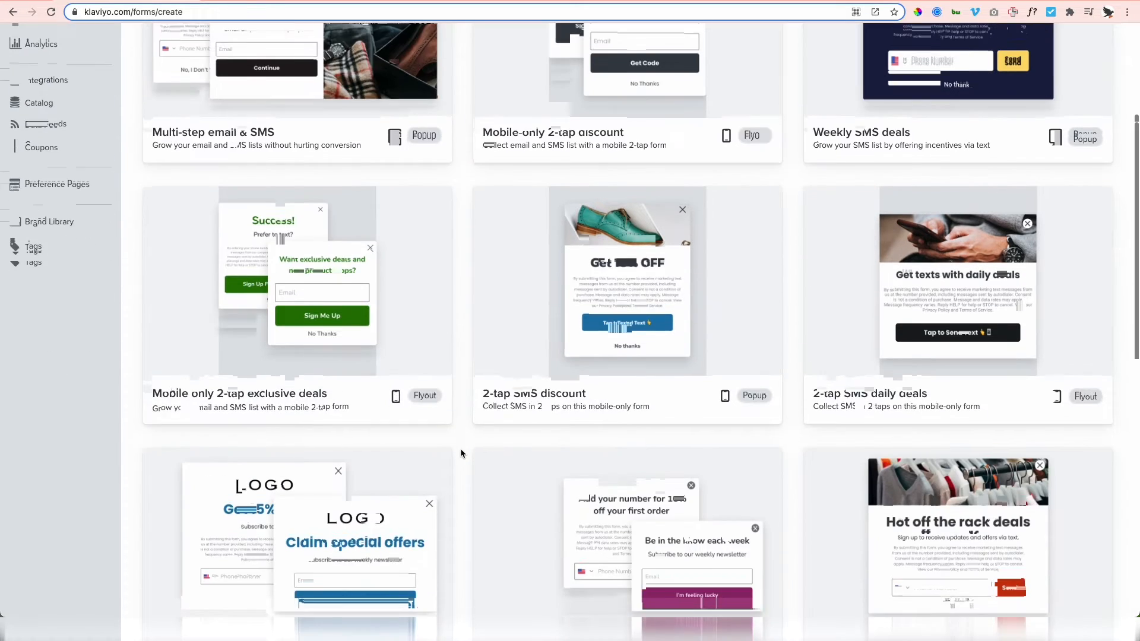
scroll(461, 448, up, 5)
Step: Create a form from the "Multi-step email & SMS" template, keeping its name and assigning a subscribe list
click(262, 325)
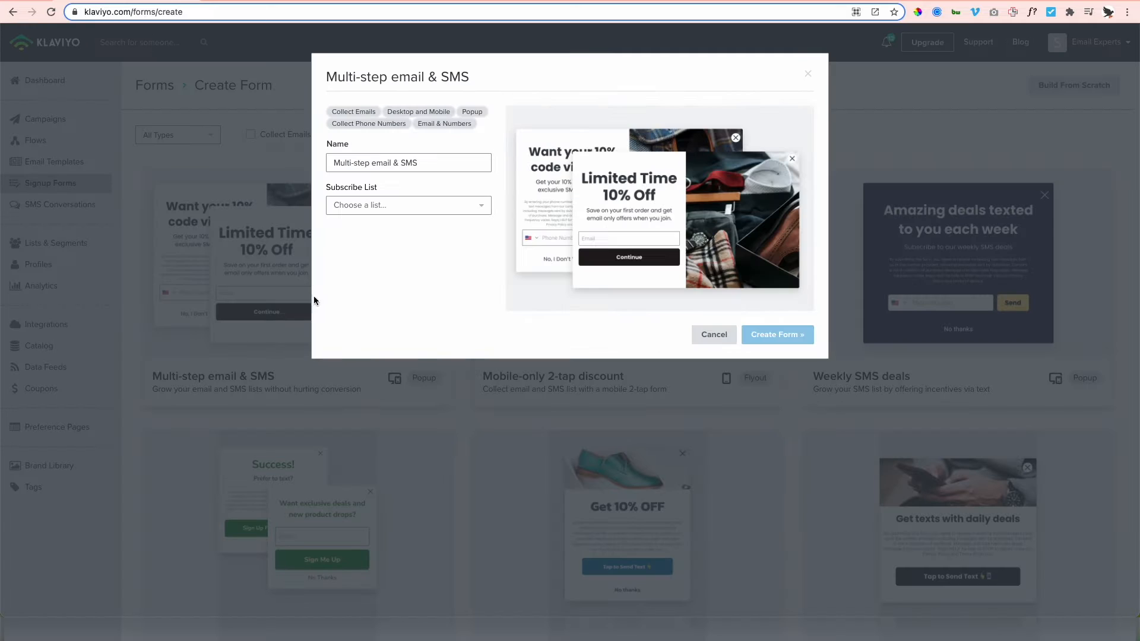
click(452, 205)
click(407, 234)
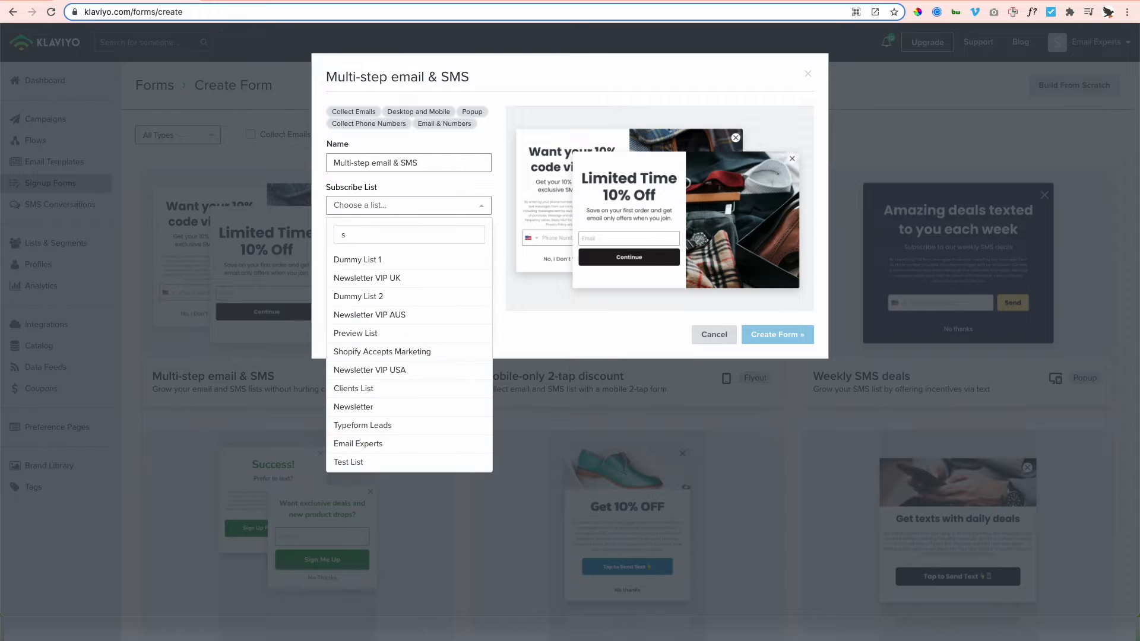
click(412, 260)
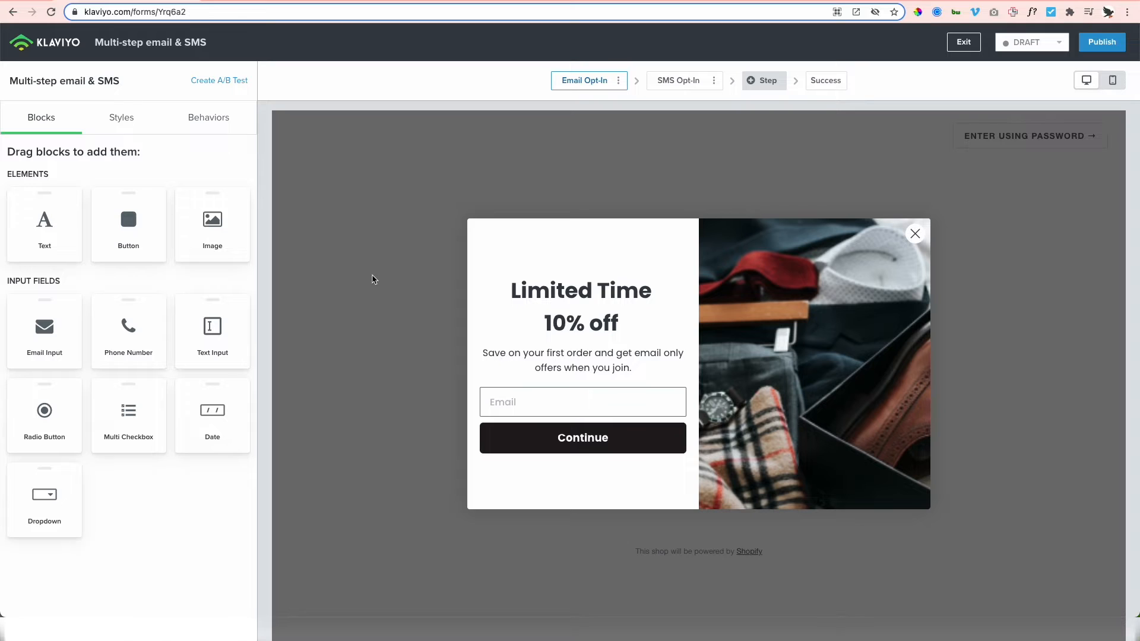
Step: Inspect the settings of the email input, side image and heading text in the form's Email Opt-In step
click(608, 408)
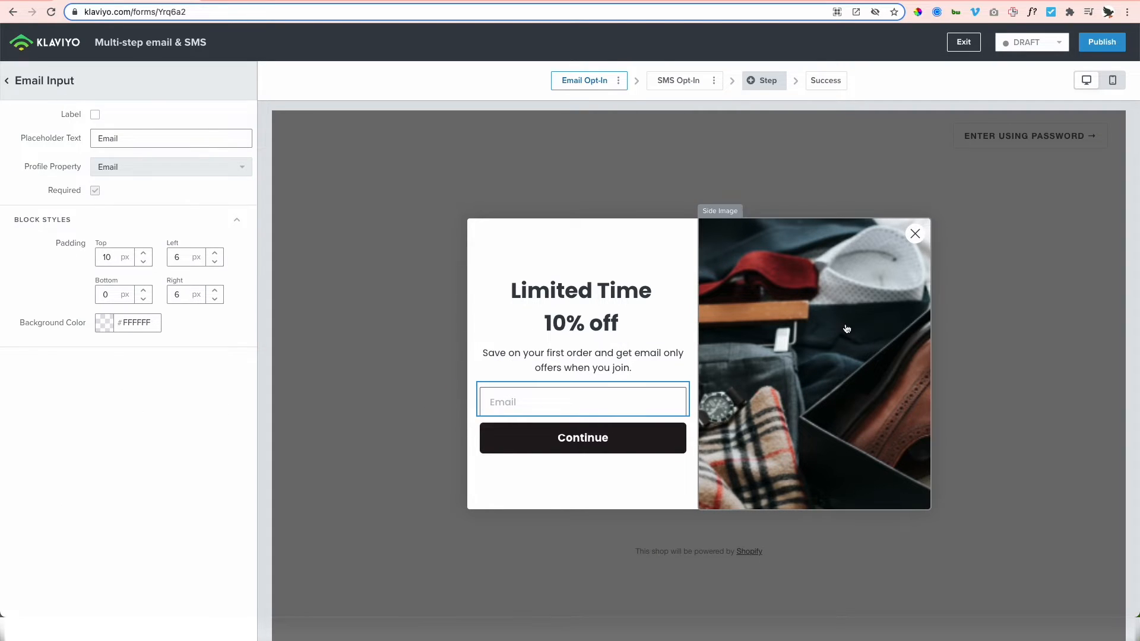
click(830, 352)
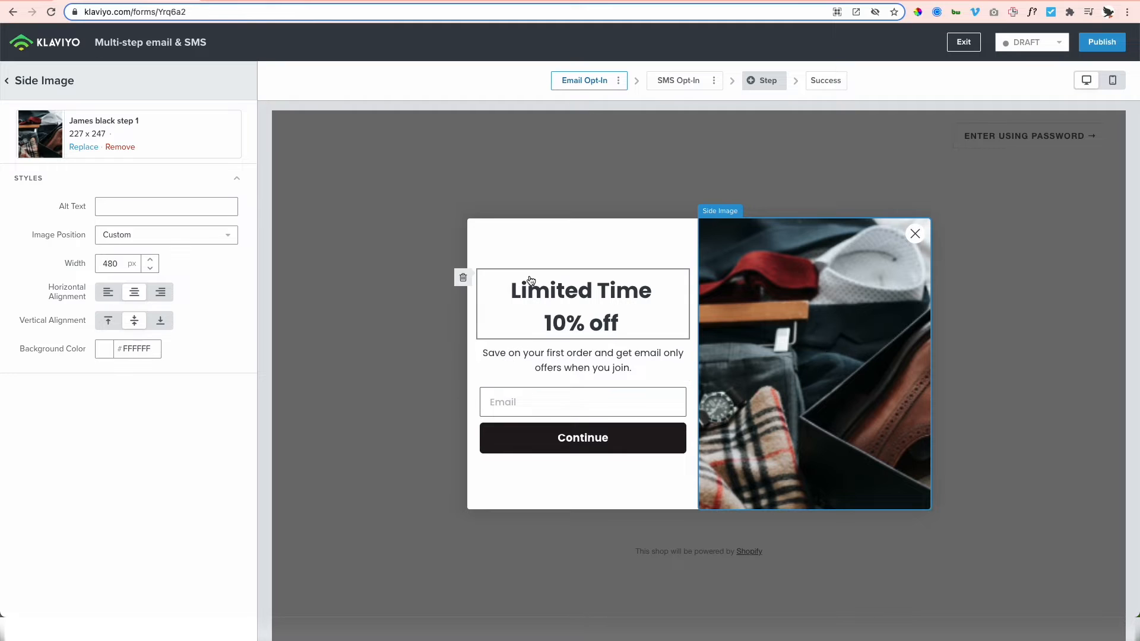
click(588, 291)
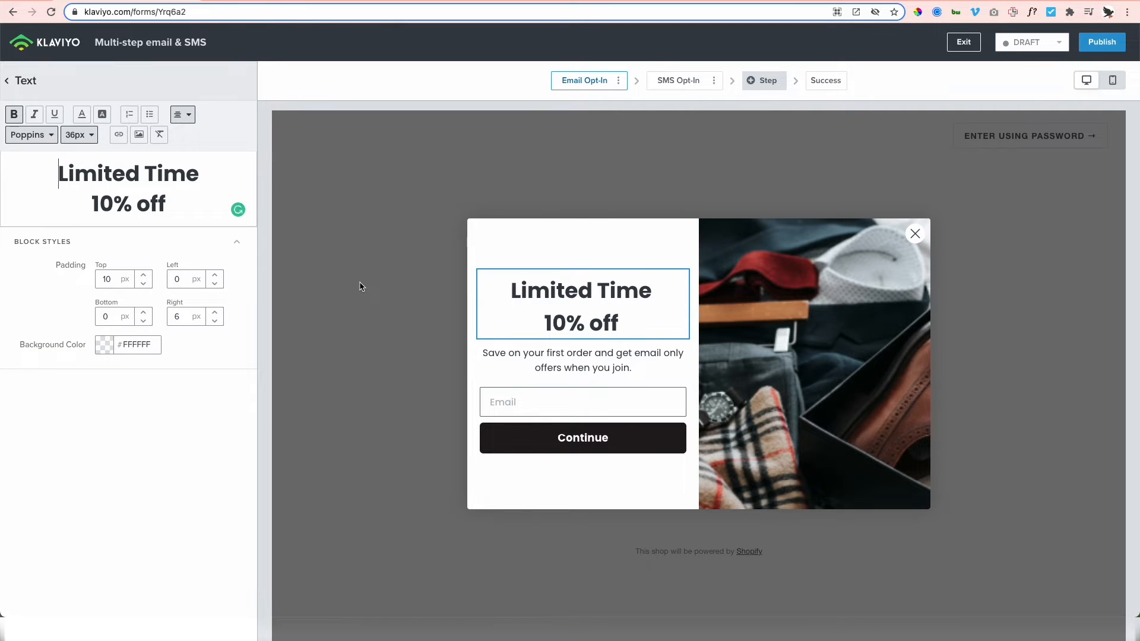
click(377, 300)
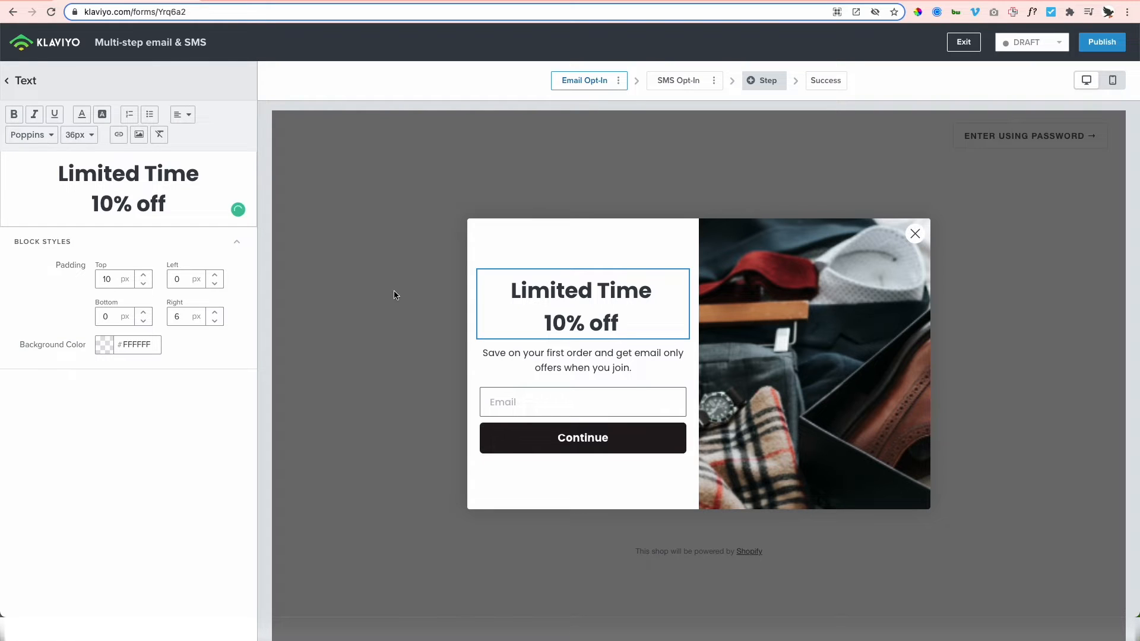
Step: Set the default country of the phone number field in the SMS Opt-In step to Australia (+61)
click(680, 82)
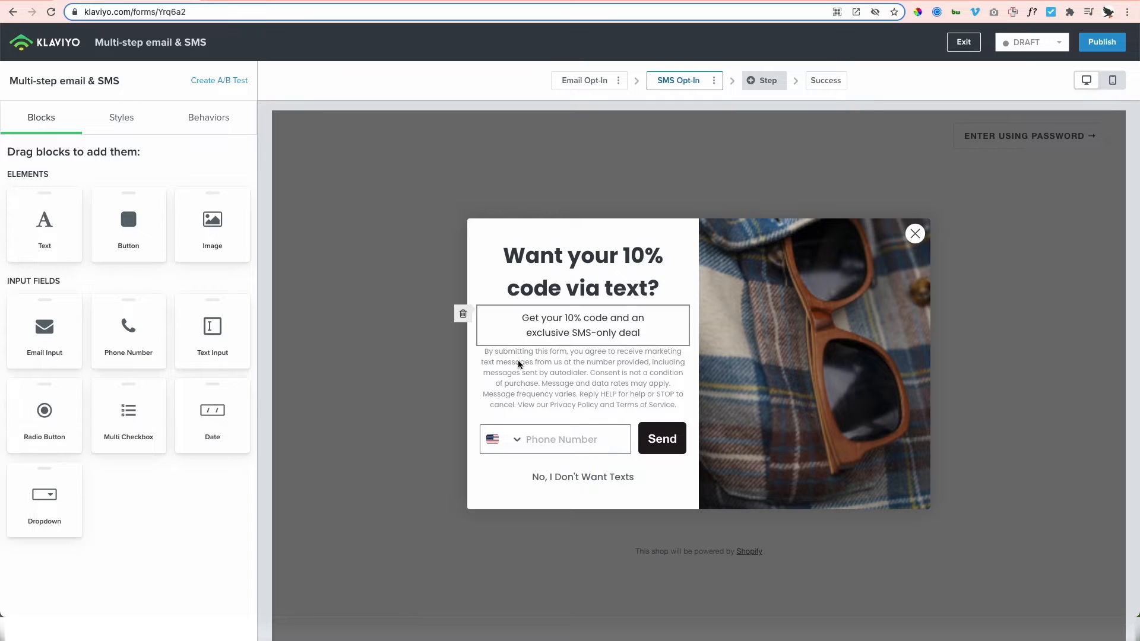
click(506, 444)
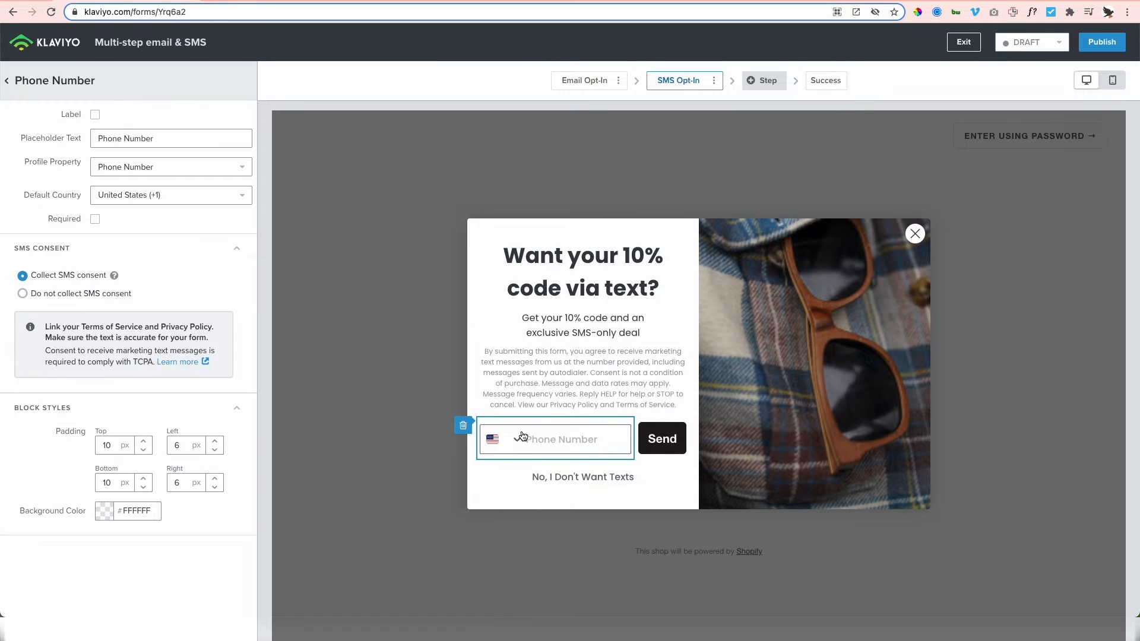
click(164, 196)
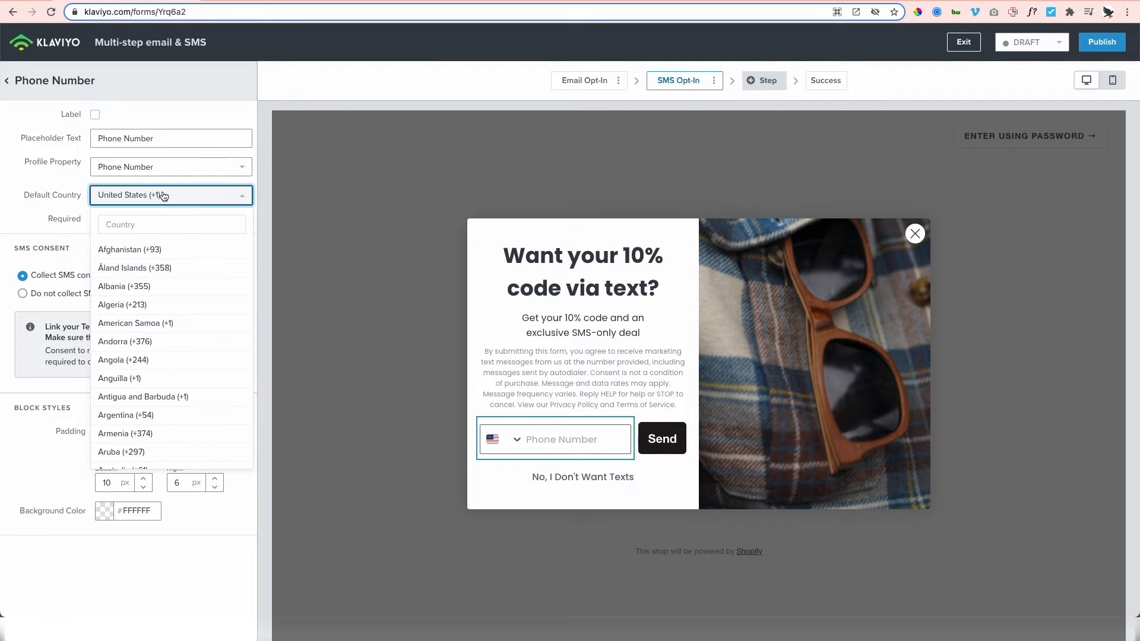
text(auss)
click(144, 252)
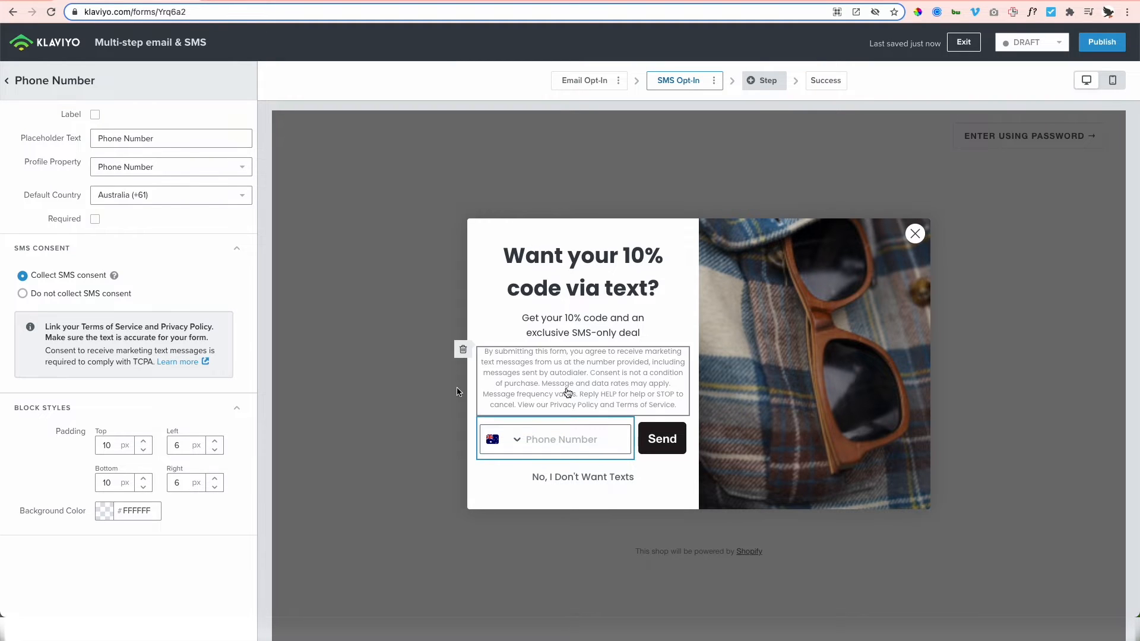
Step: Review the SMS consent text block and compare the form's Email Opt-In and SMS Opt-In steps
click(567, 393)
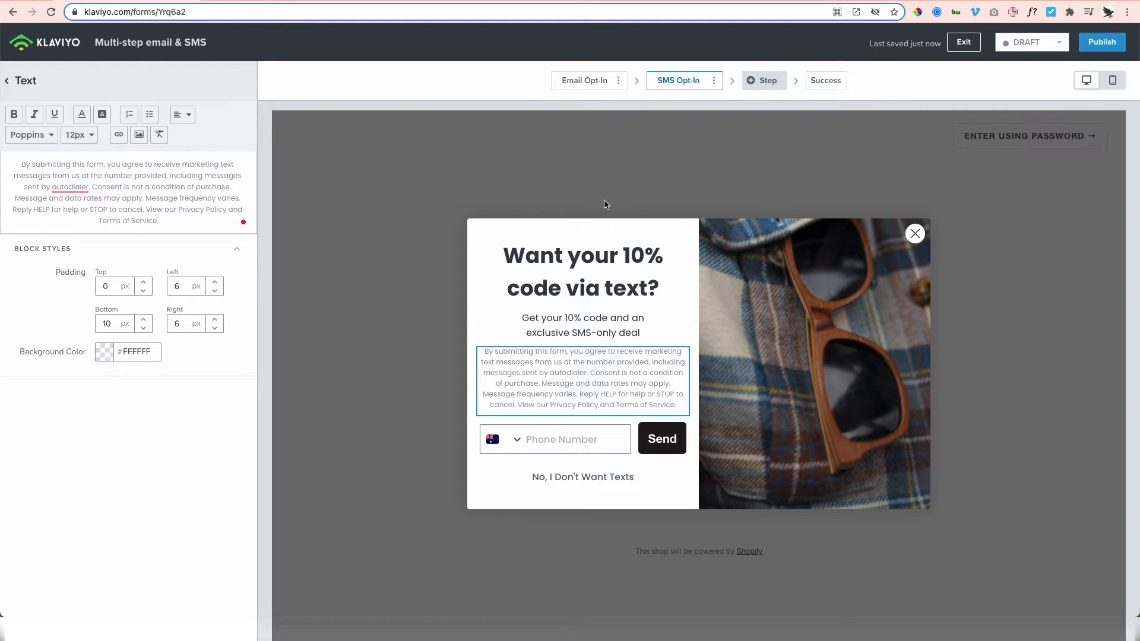
click(591, 82)
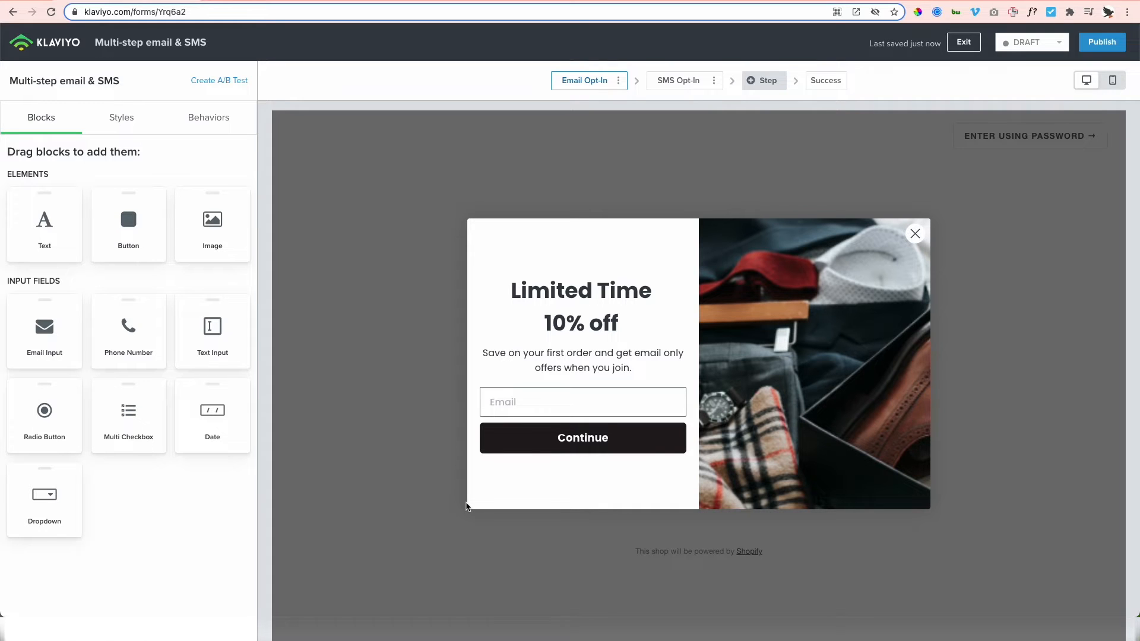
click(680, 80)
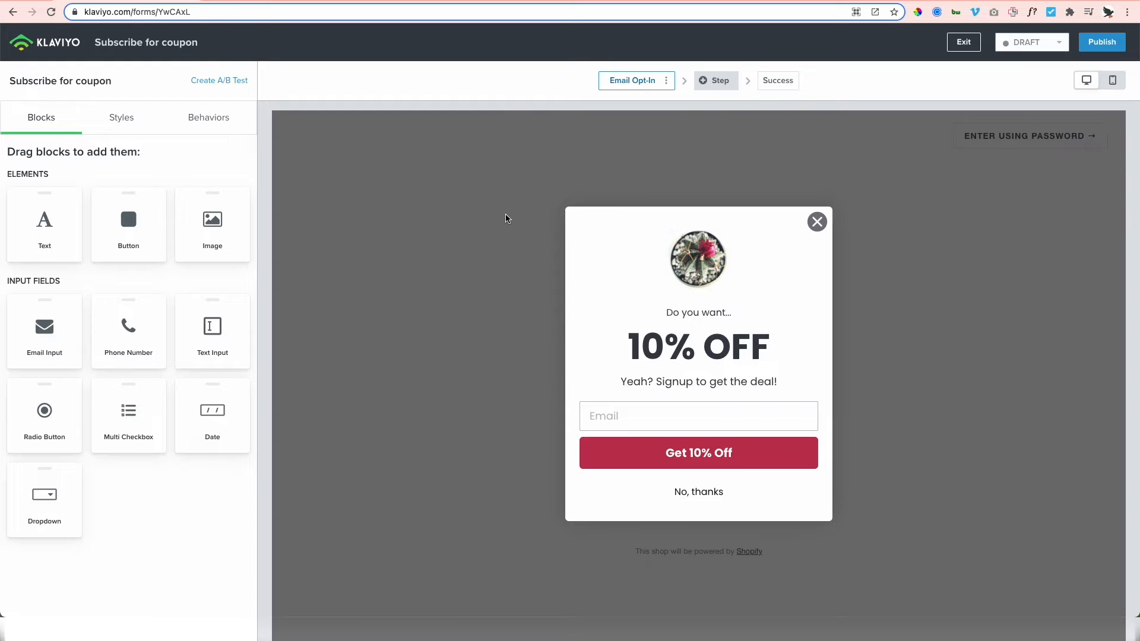
Step: Add an SMS Opt-in step to the "Subscribe for coupon" form, with Preview List as its SMS subscribe list
click(713, 83)
click(450, 196)
click(433, 257)
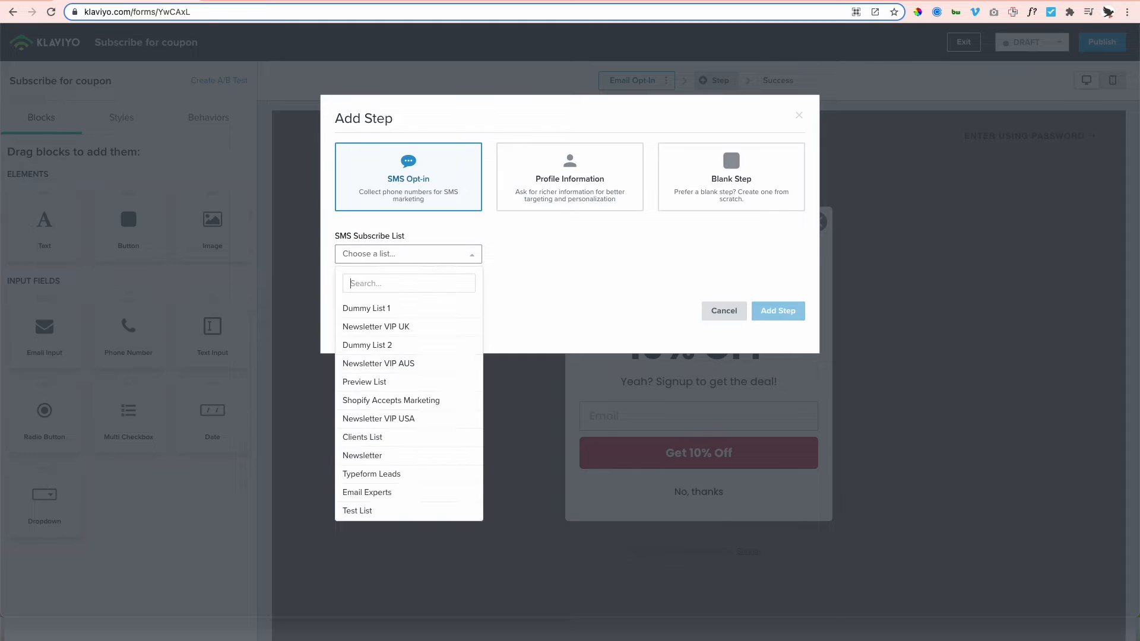
click(397, 381)
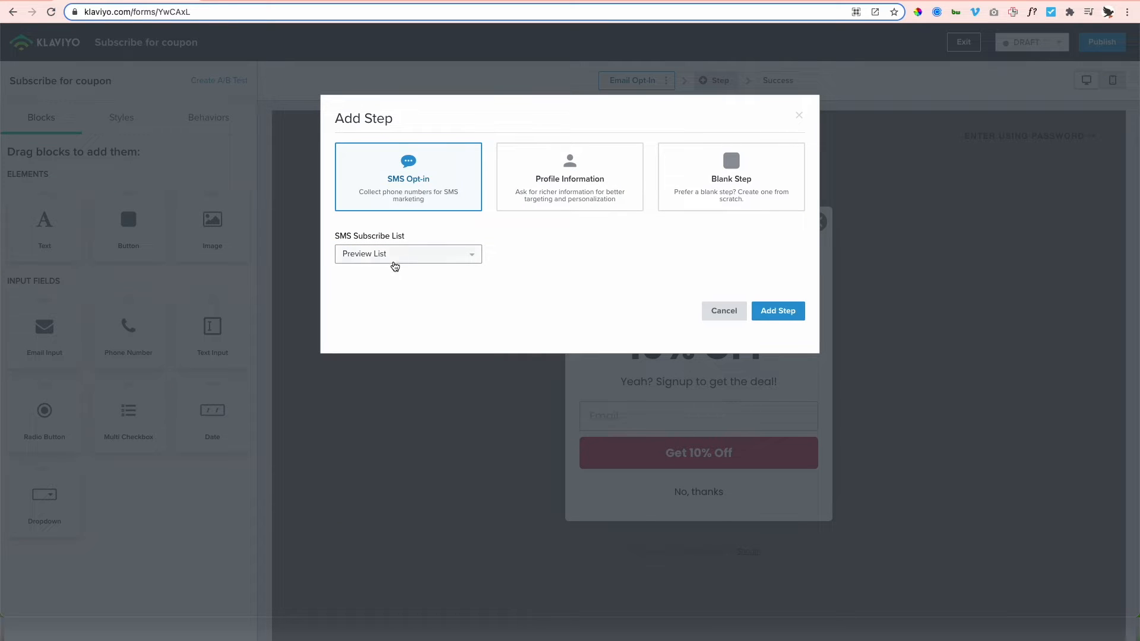
click(775, 311)
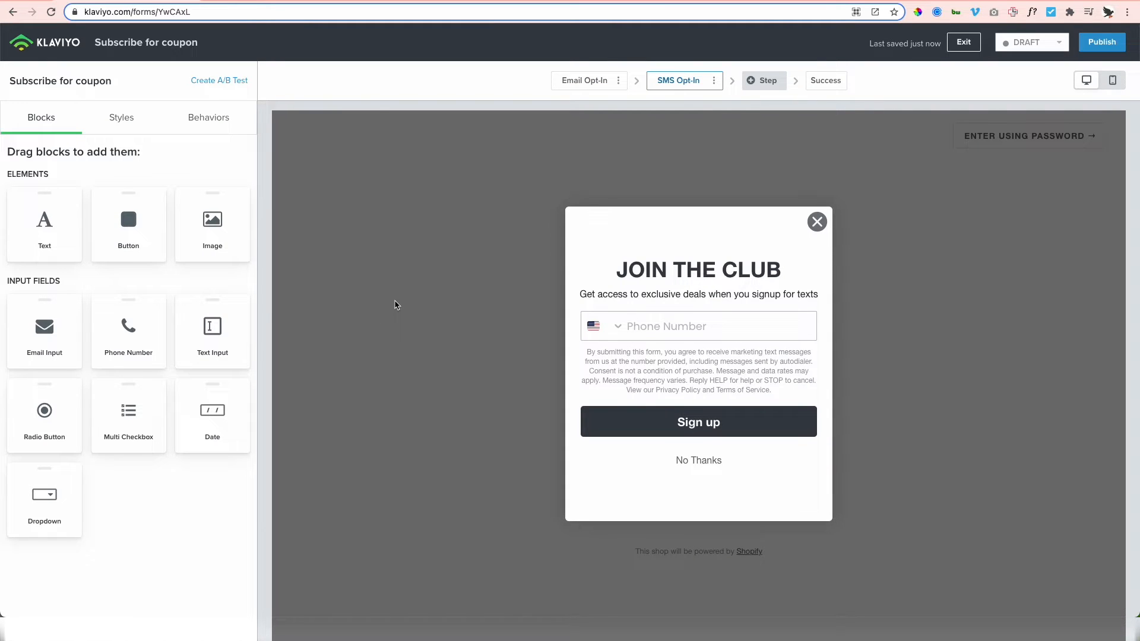
Step: Set the default country of the coupon form's phone number field to Australia (+61)
click(622, 330)
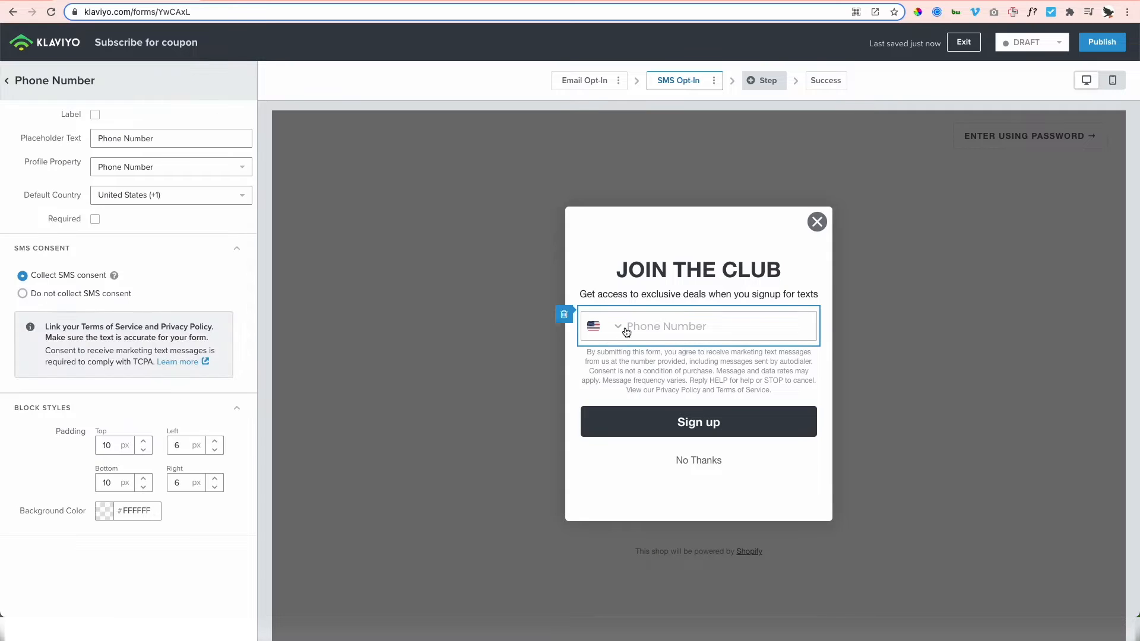
click(131, 196)
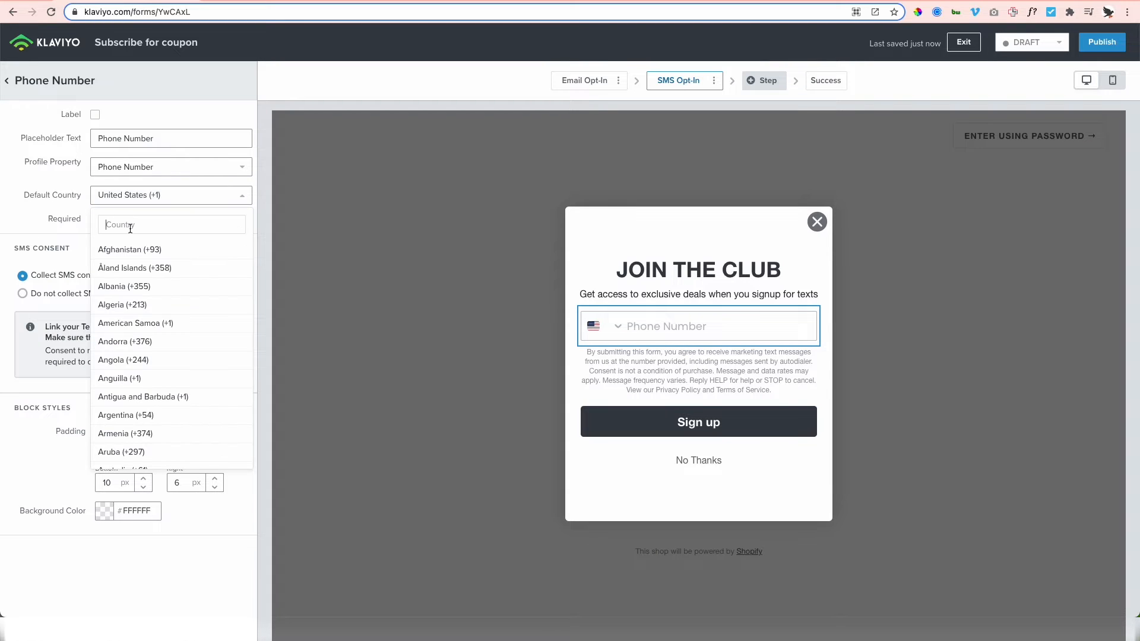
text(aus)
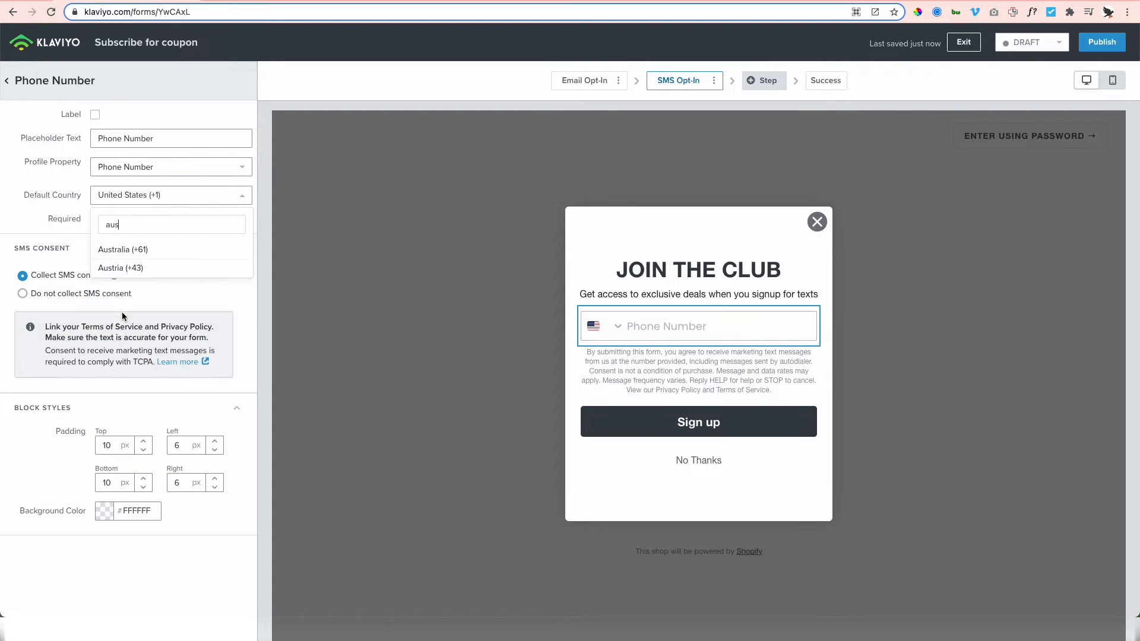
click(153, 259)
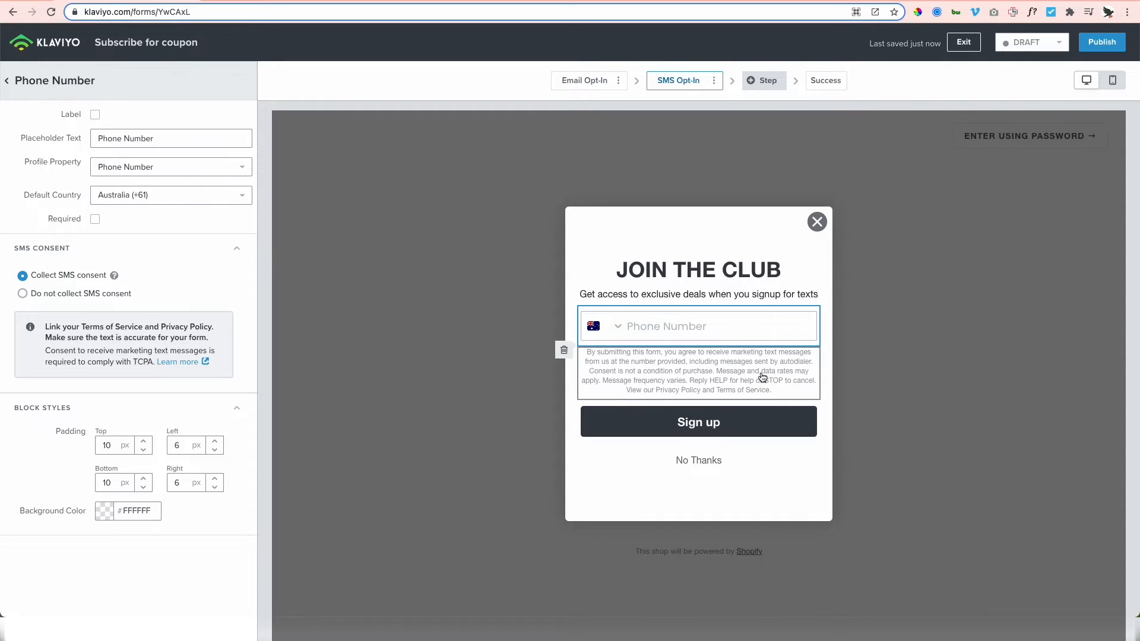
Step: Examine the SMS consent text block under the phone number field and return to the form's block list
click(727, 391)
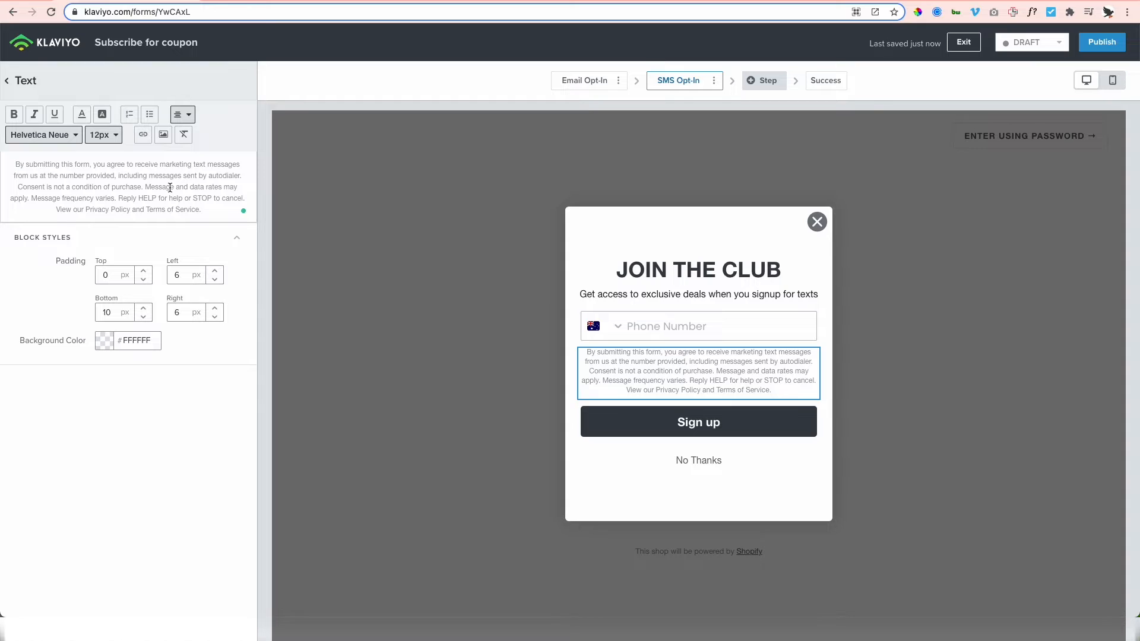
click(374, 323)
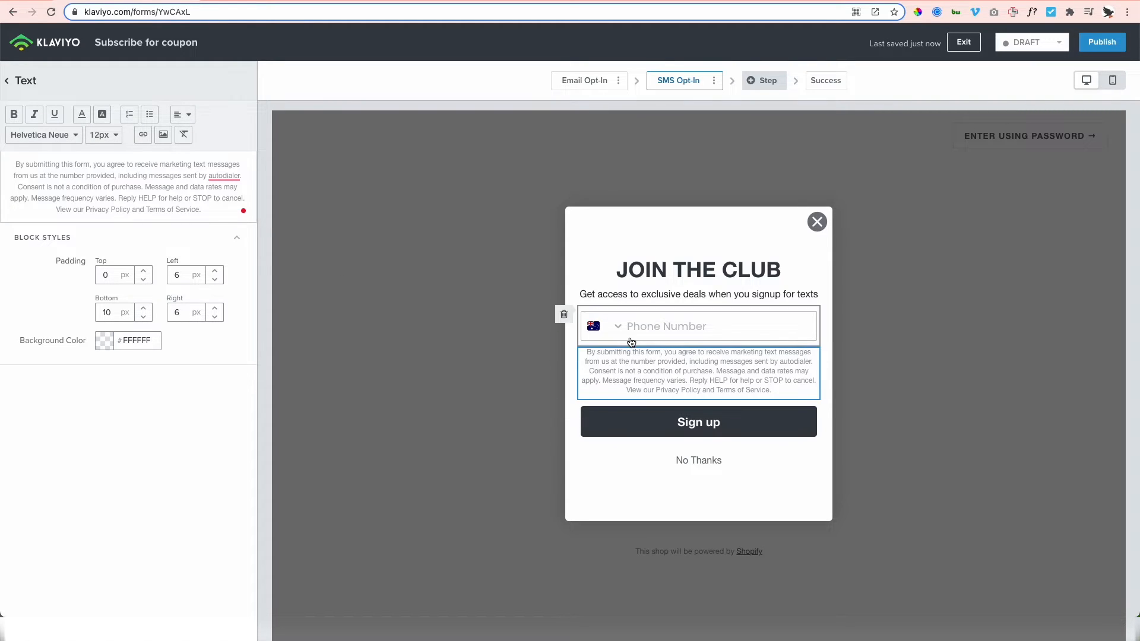
click(31, 79)
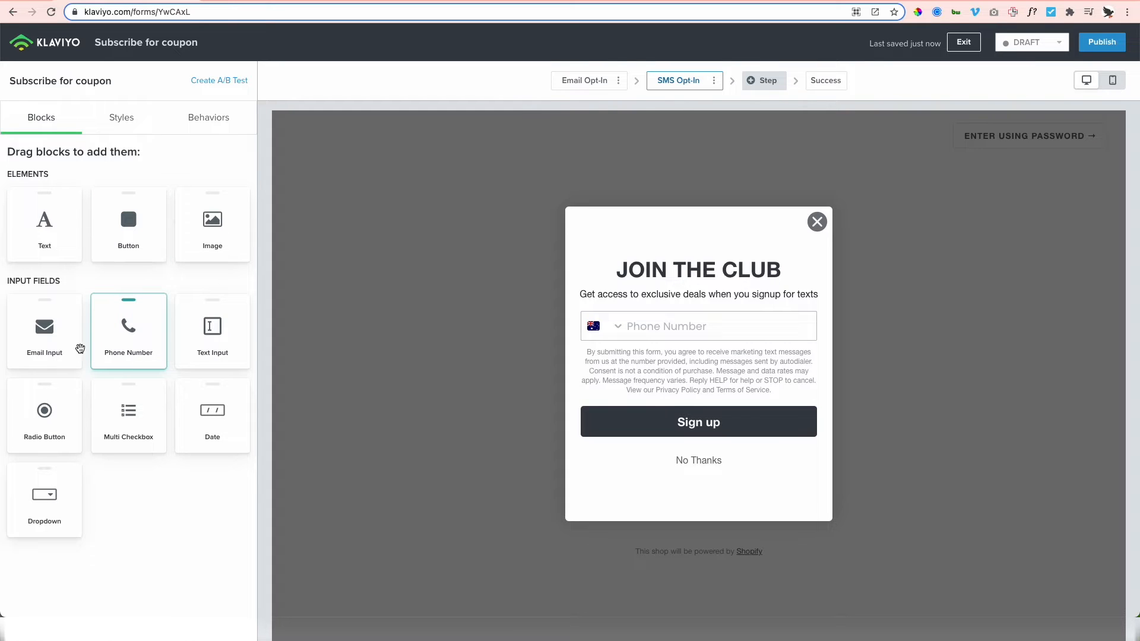
Step: Add a text input above the SMS Opt-In phone number field, with placeholder "First Name" and profile property First Name
drag(186, 345, 674, 313)
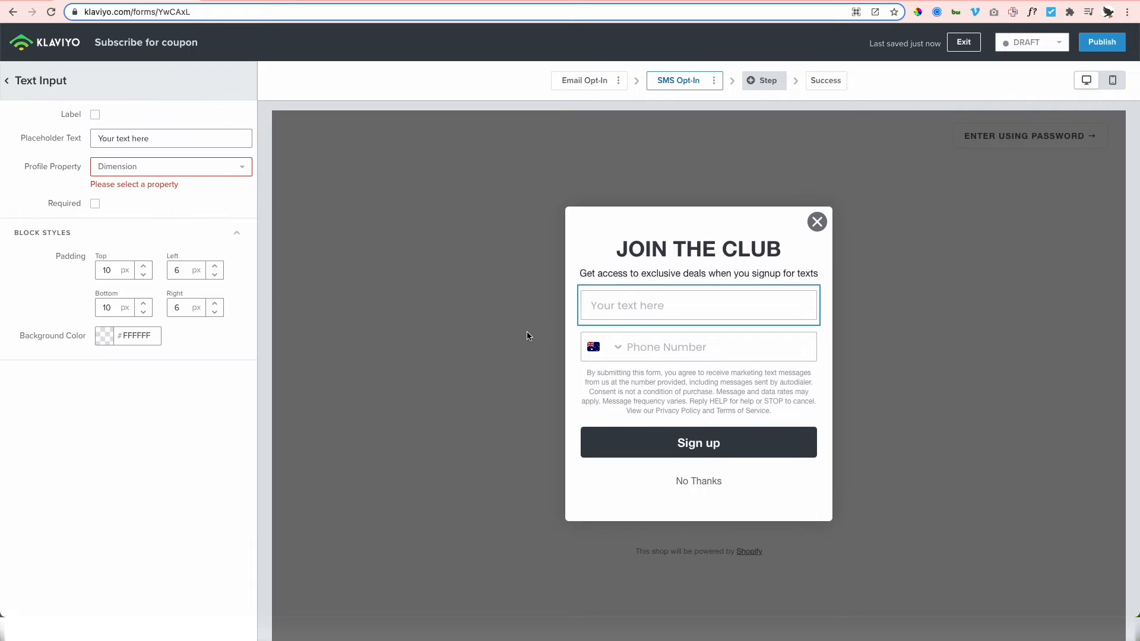
triple_click(174, 141)
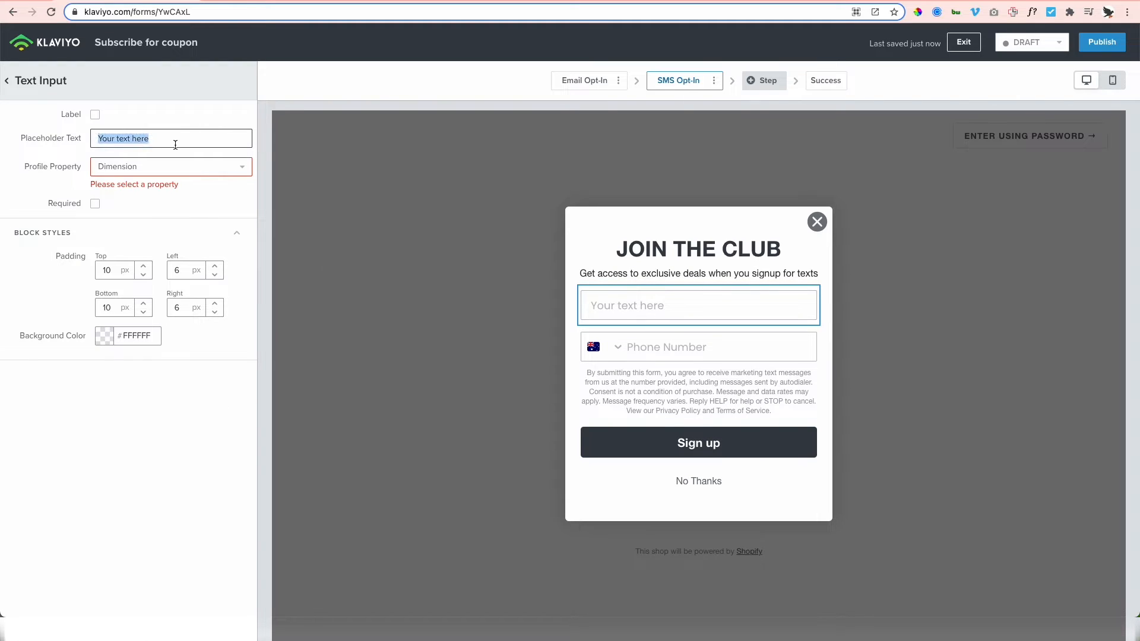
text(First Name)
click(158, 169)
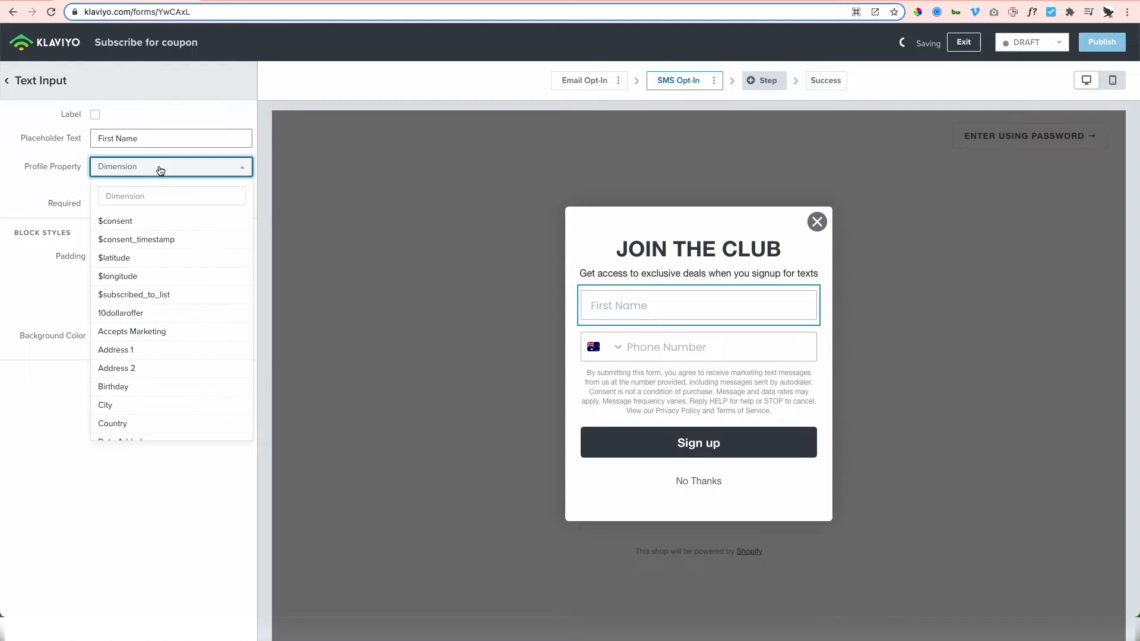
text(n)
key(BackSpace)
text(firs)
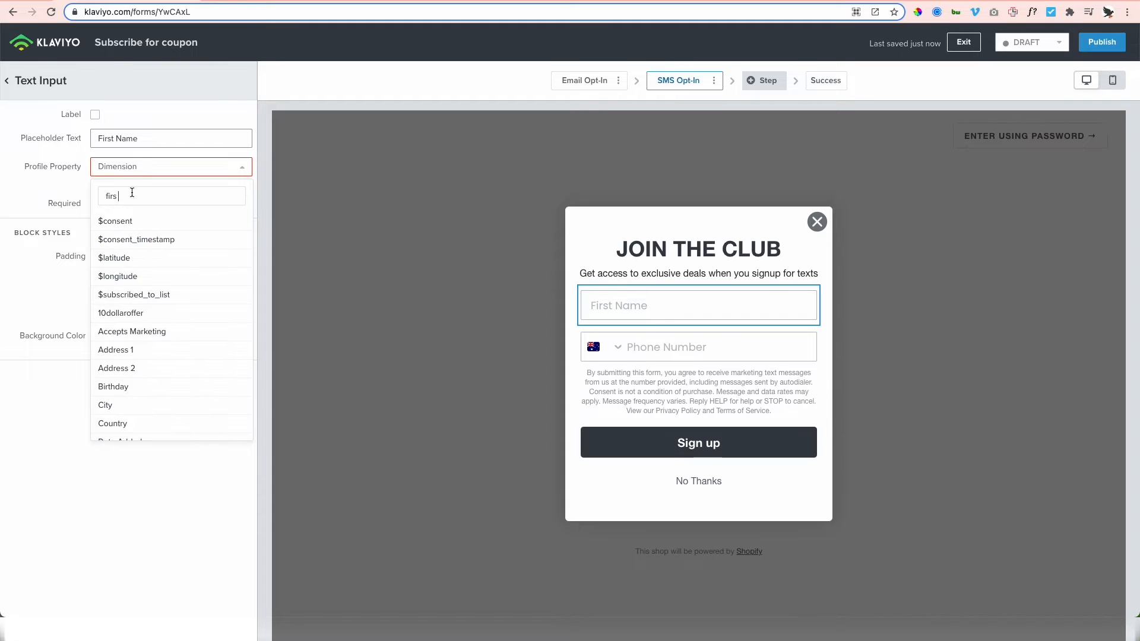
click(130, 220)
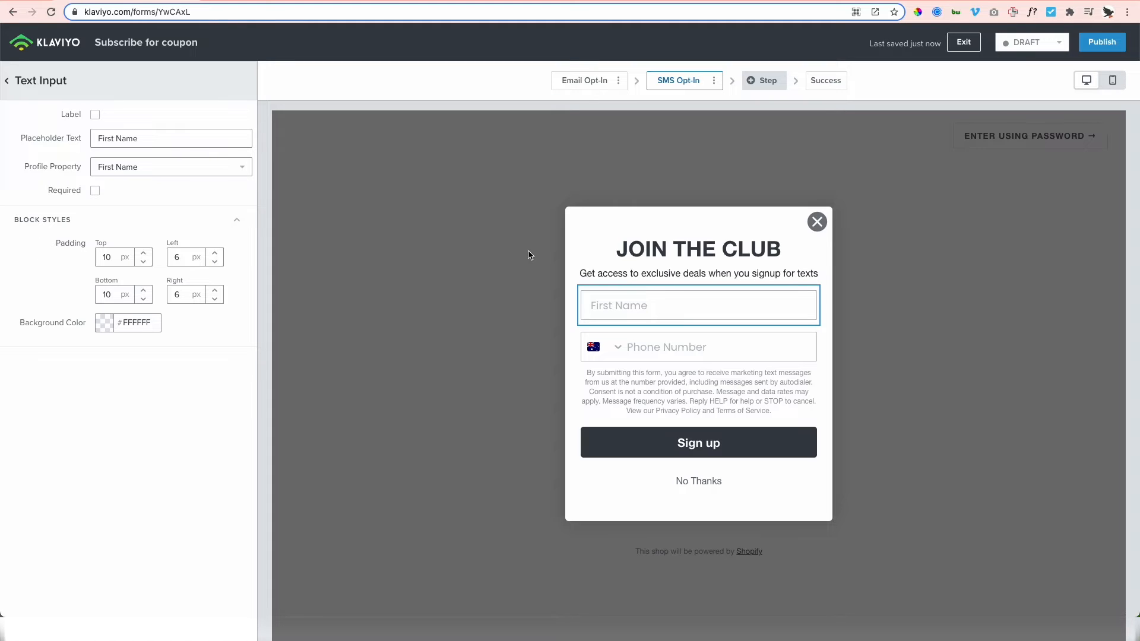
click(584, 80)
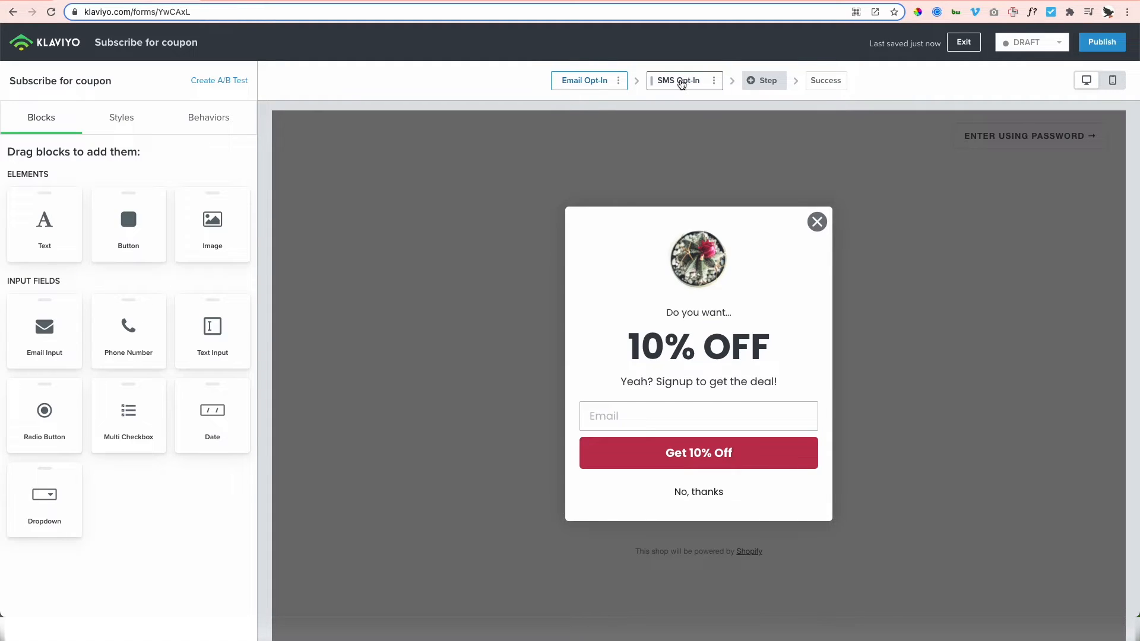
click(682, 85)
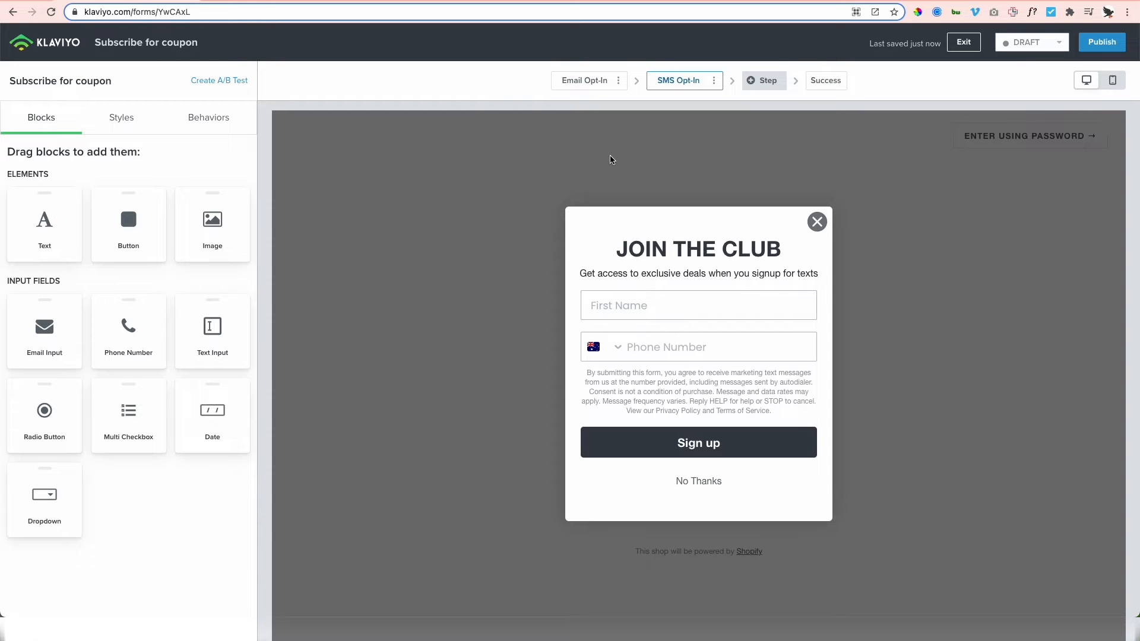
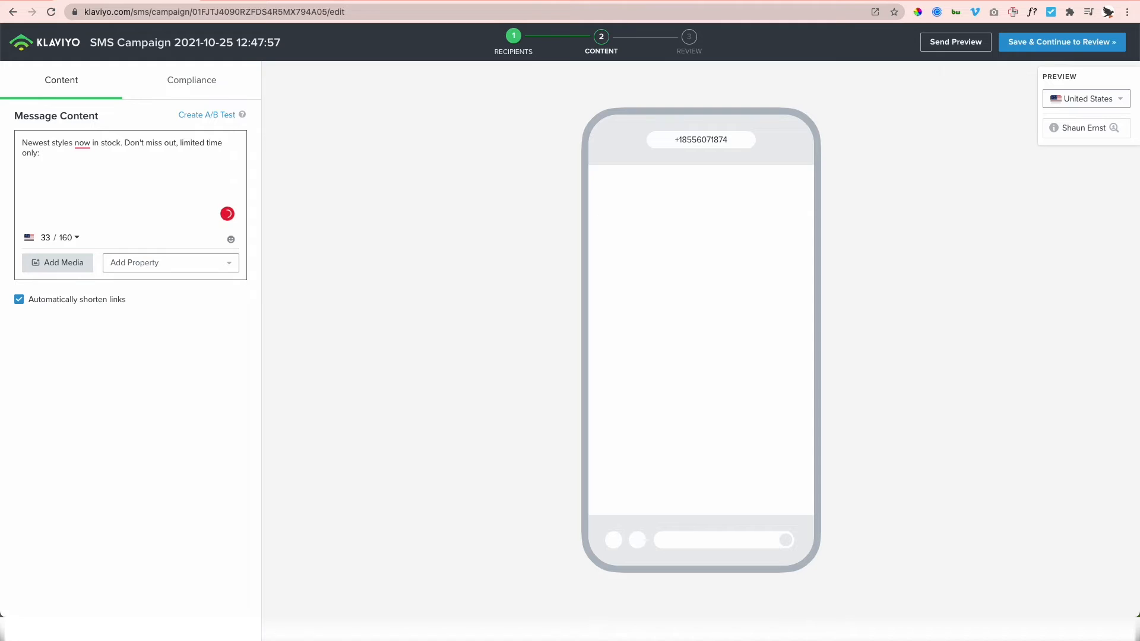
text(https://kickstart.com.au/collection/new)
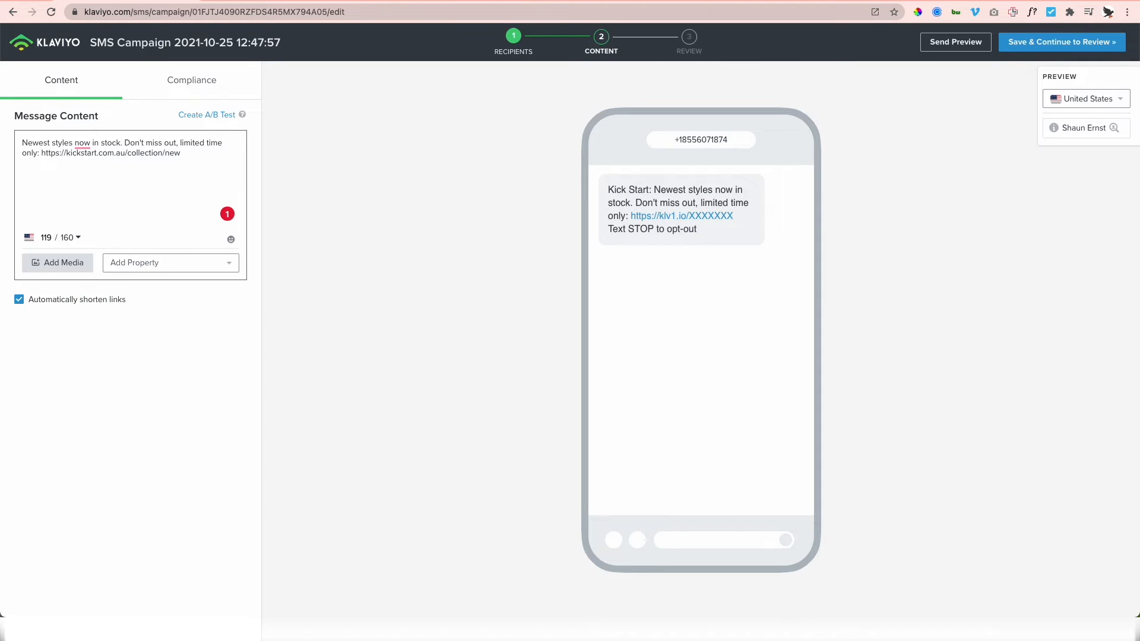
text(Hi)
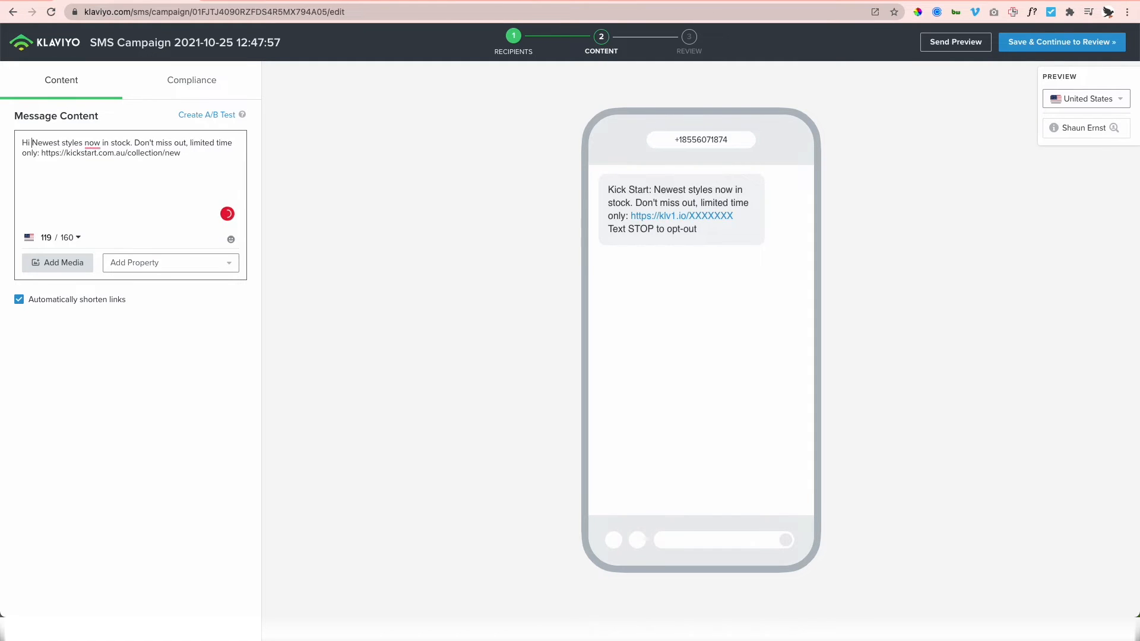
click(187, 270)
text(firs)
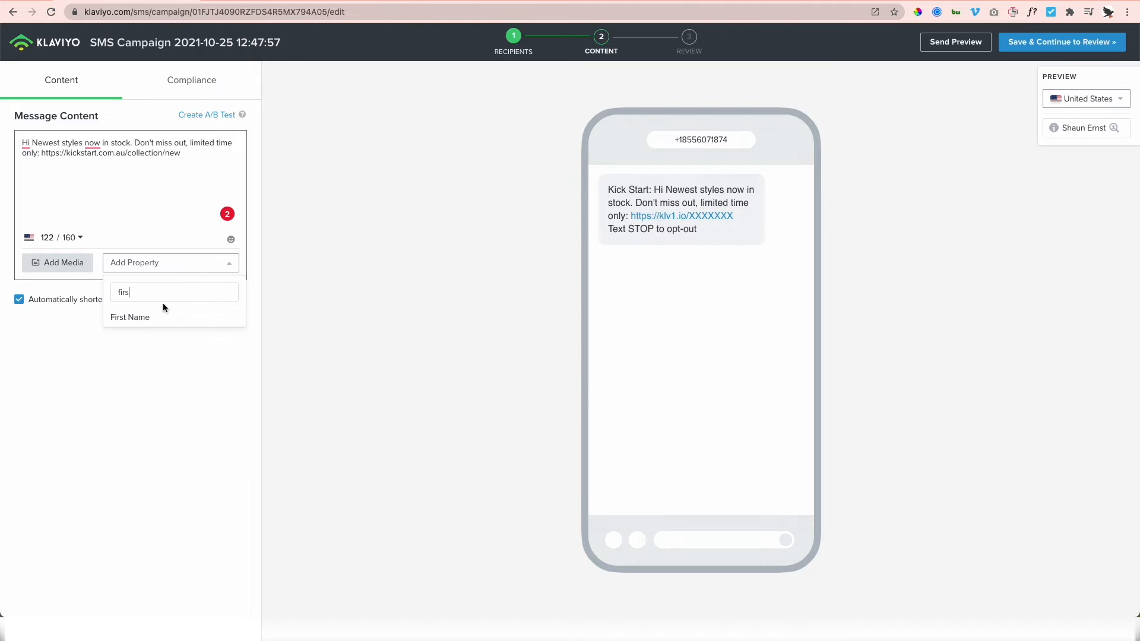
click(164, 315)
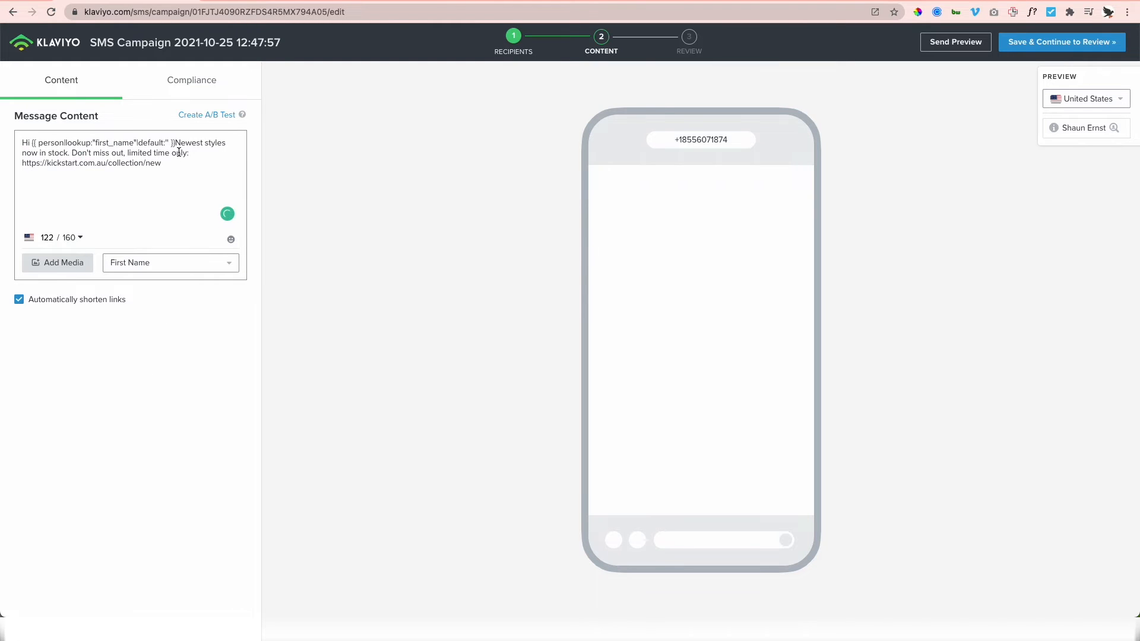
text(, )
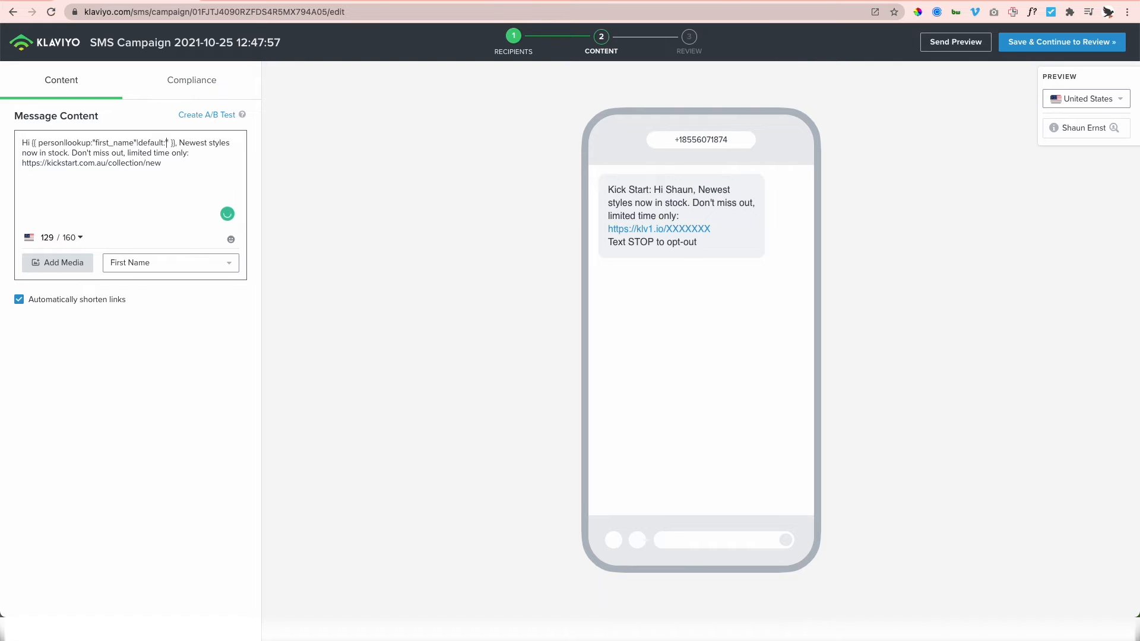
text(there)
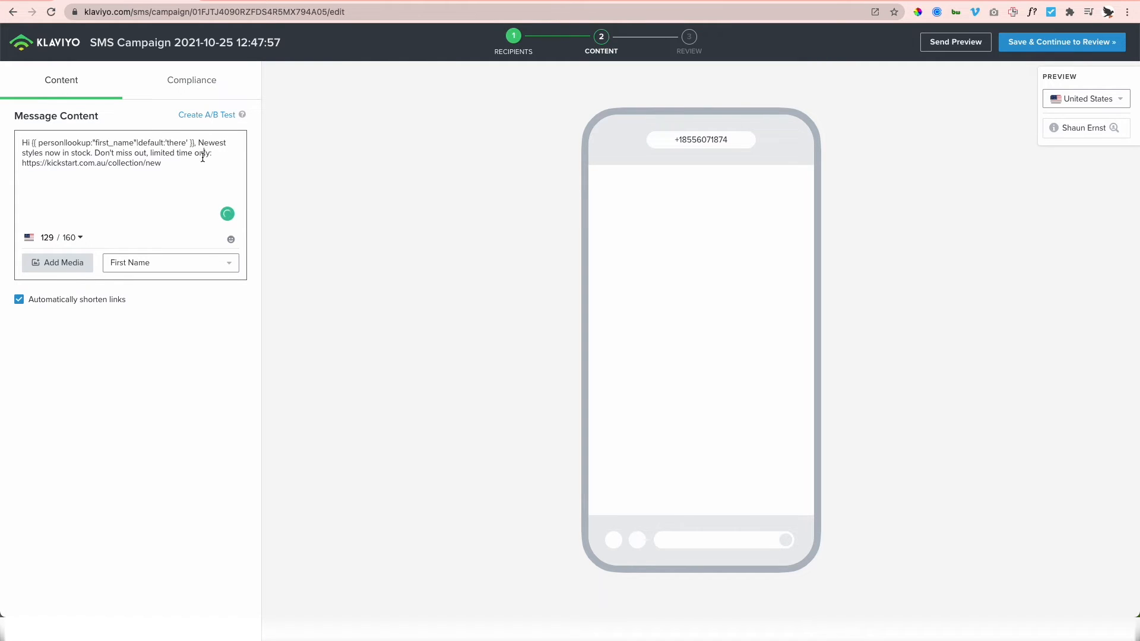
Step: Review the message text and link, and preview the SMS for Australia and the United Kingdom
click(94, 153)
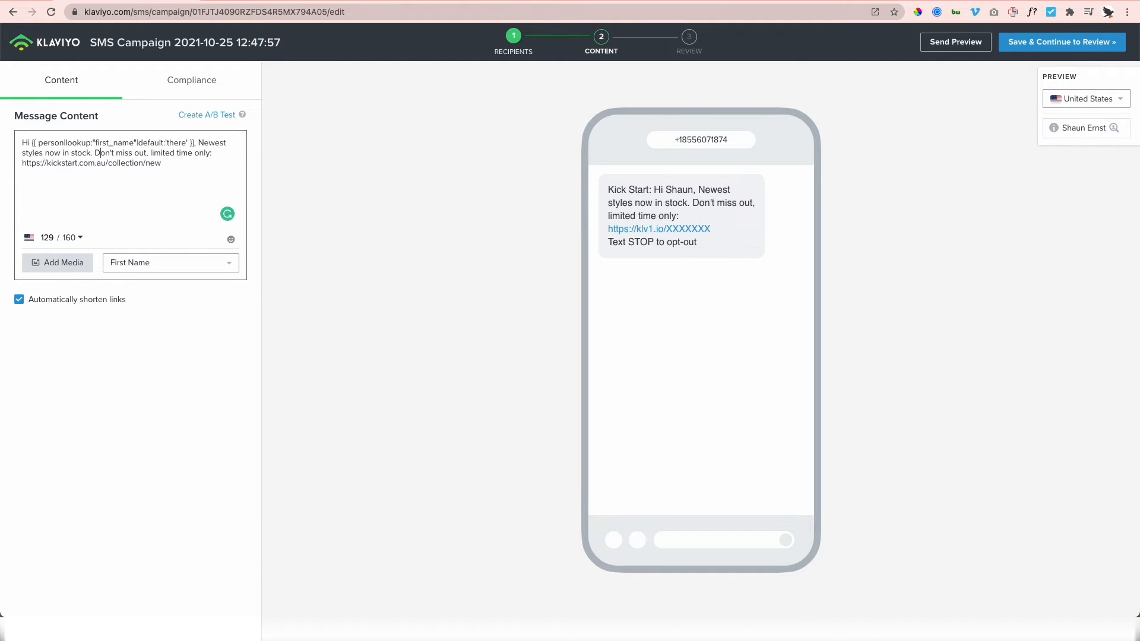
triple_click(117, 163)
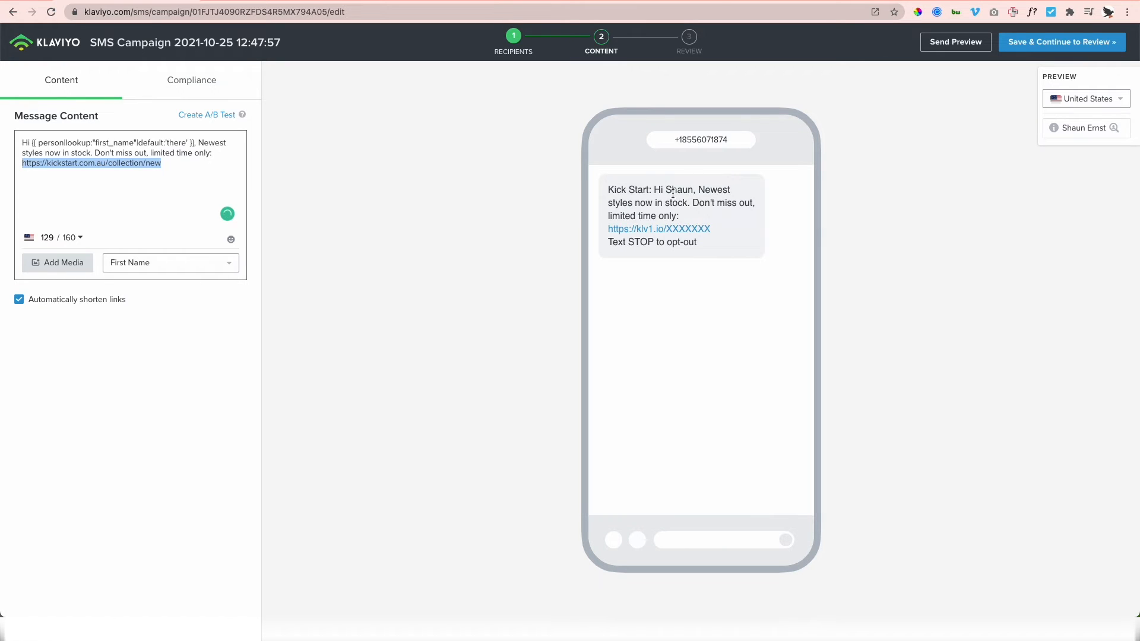
click(719, 137)
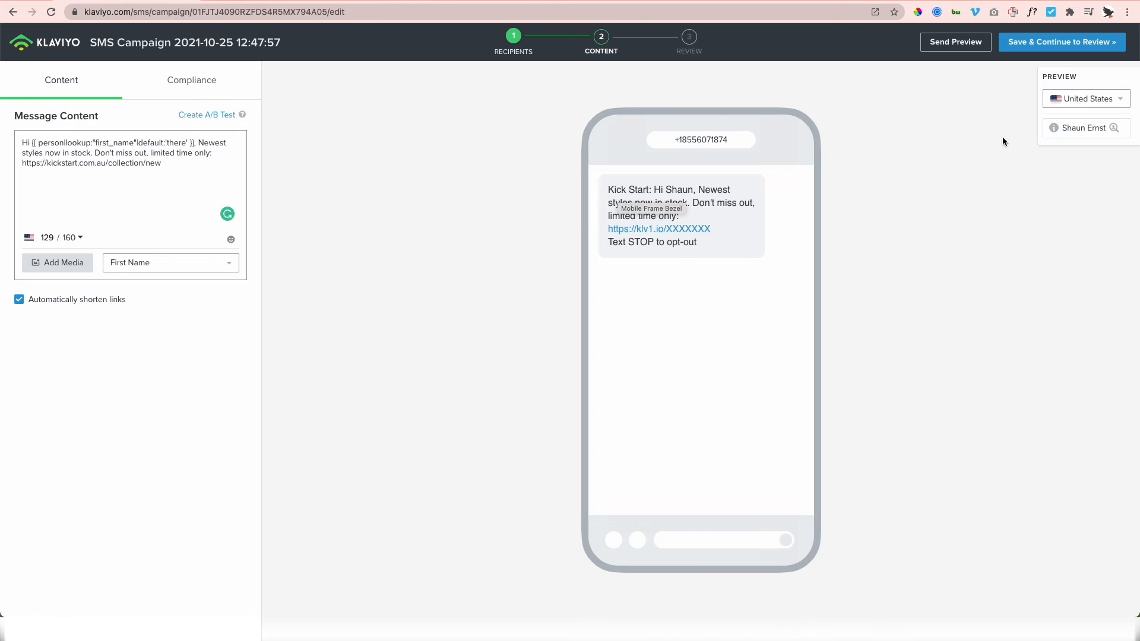
click(1068, 99)
click(1080, 176)
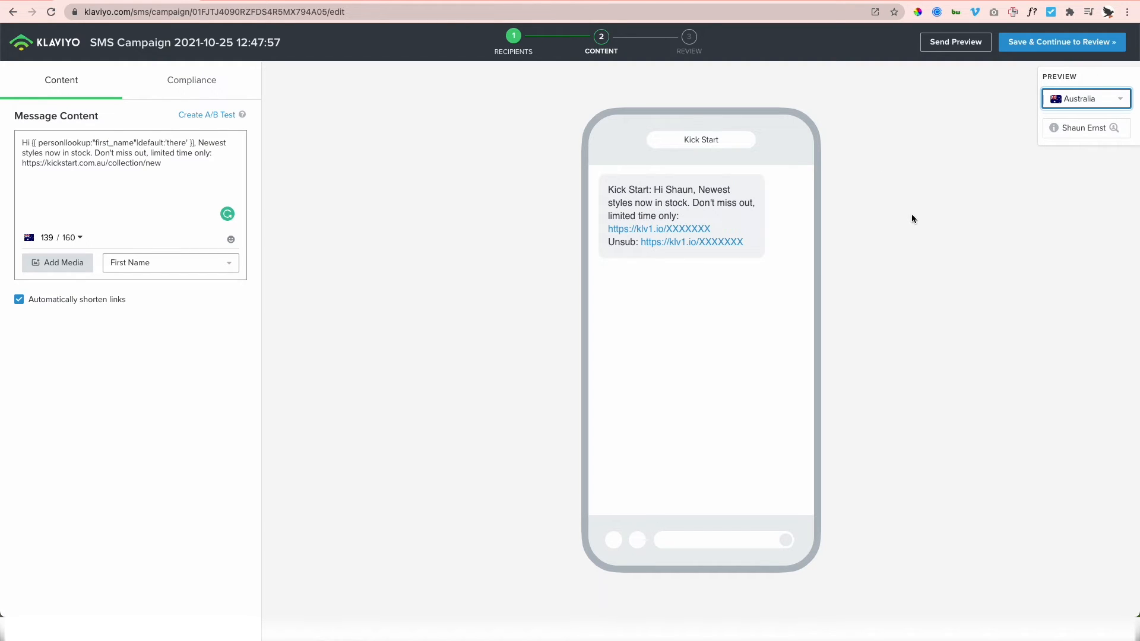
click(1080, 98)
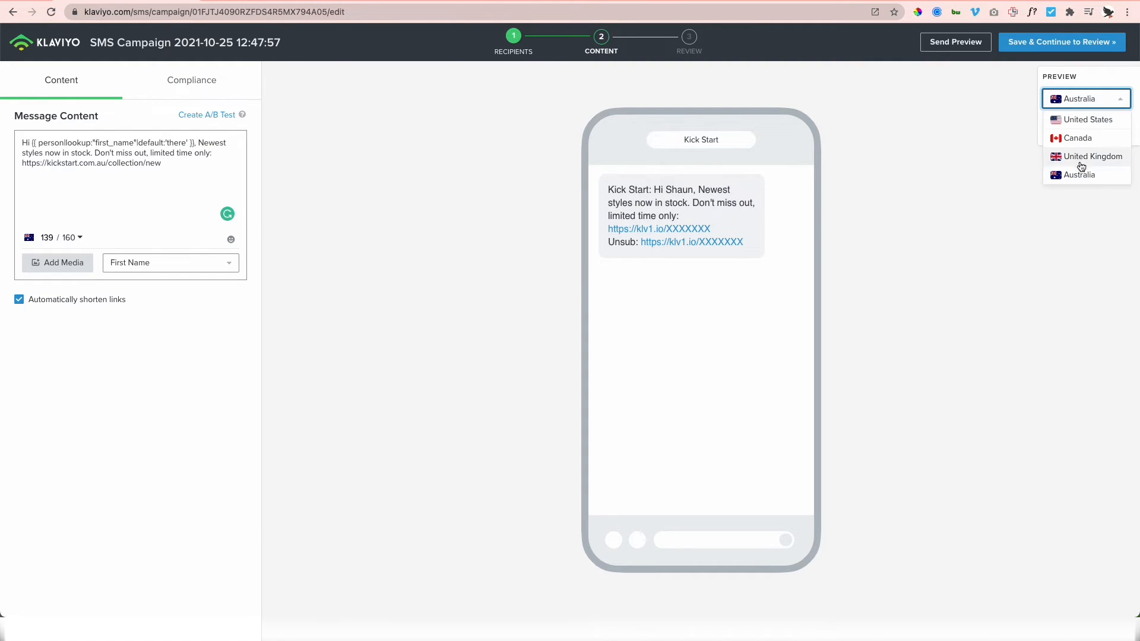
click(1085, 158)
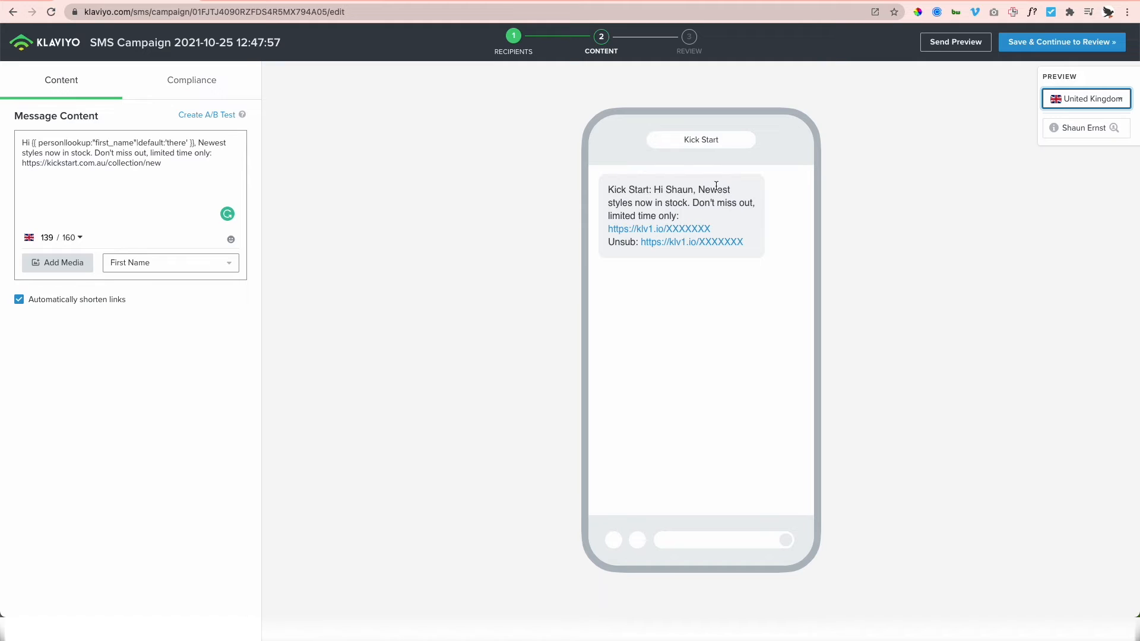
Step: Try the message without the Organization prefix in the United States preview and turn the prefix back on
click(199, 83)
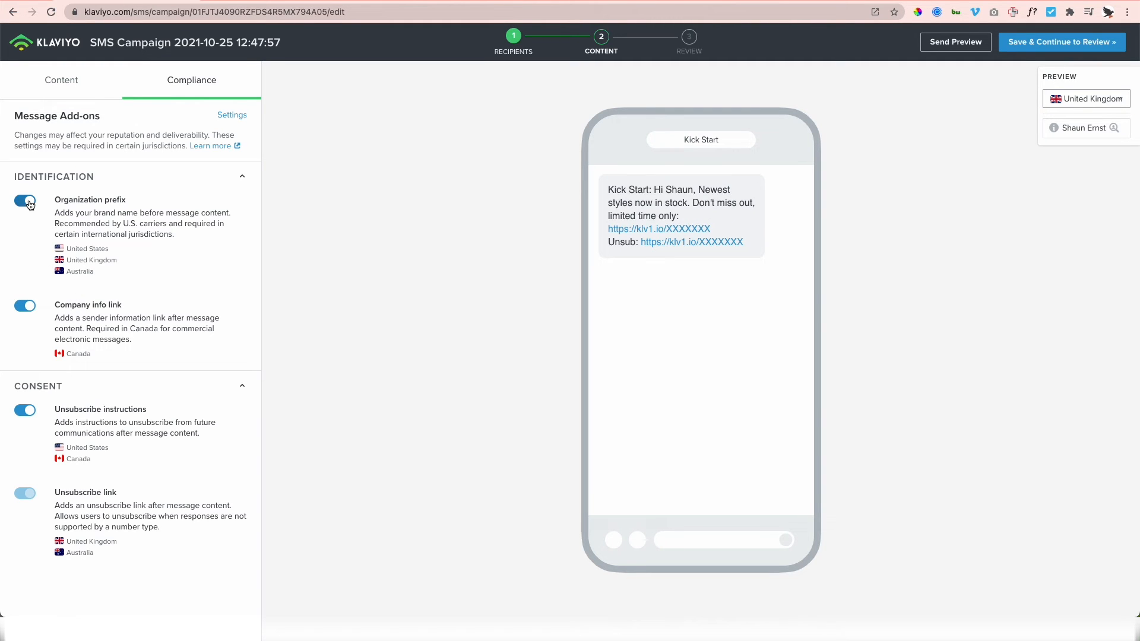
click(28, 202)
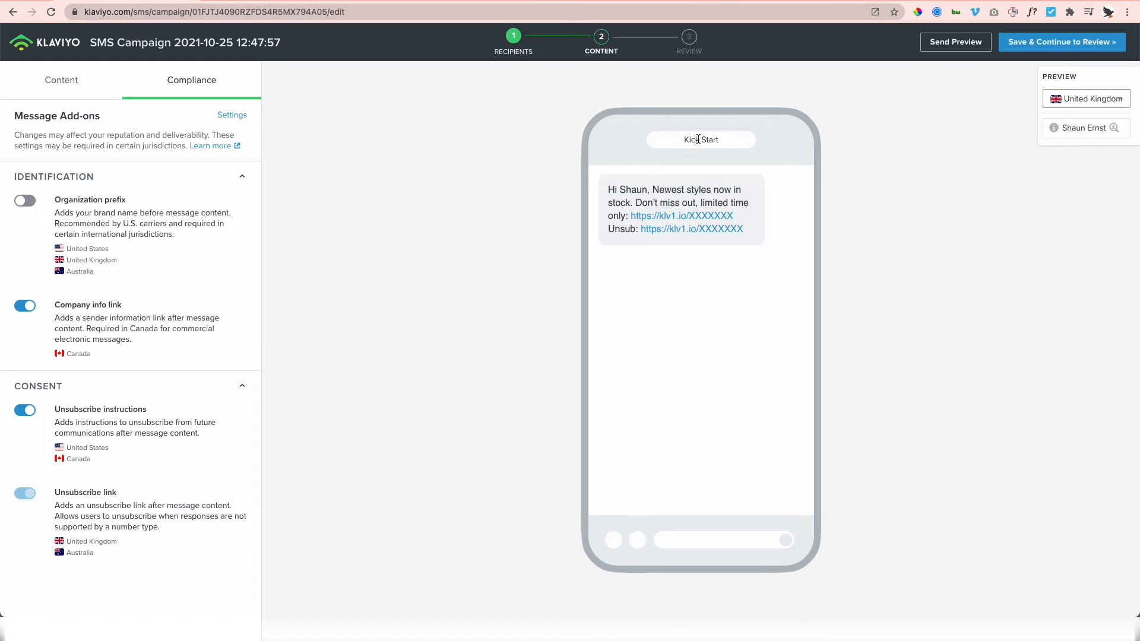
click(1078, 104)
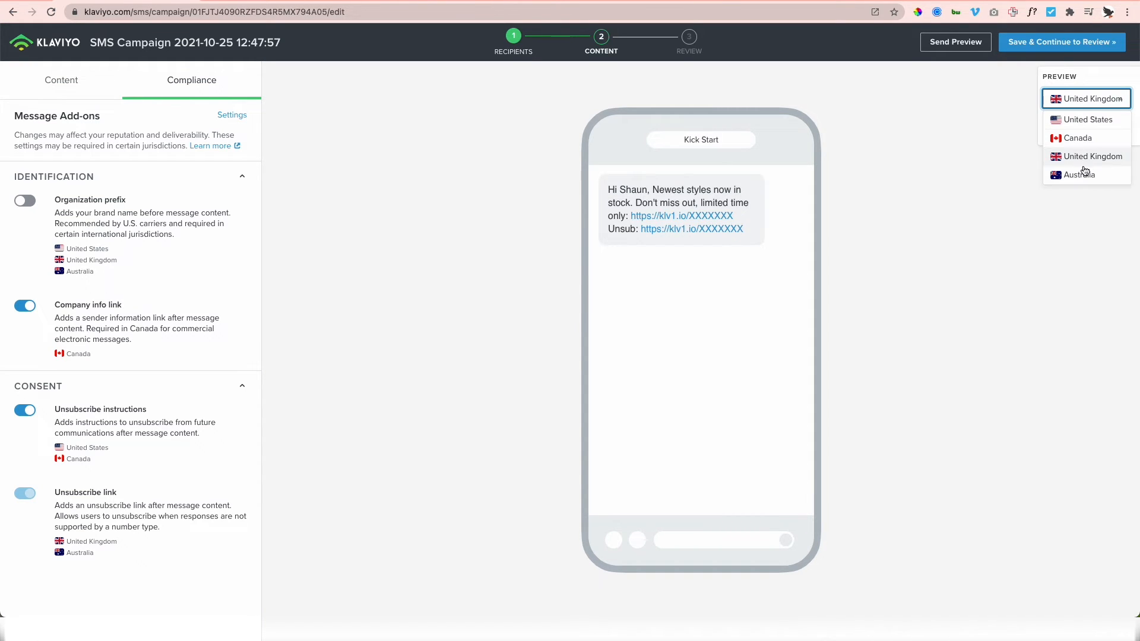
click(1081, 119)
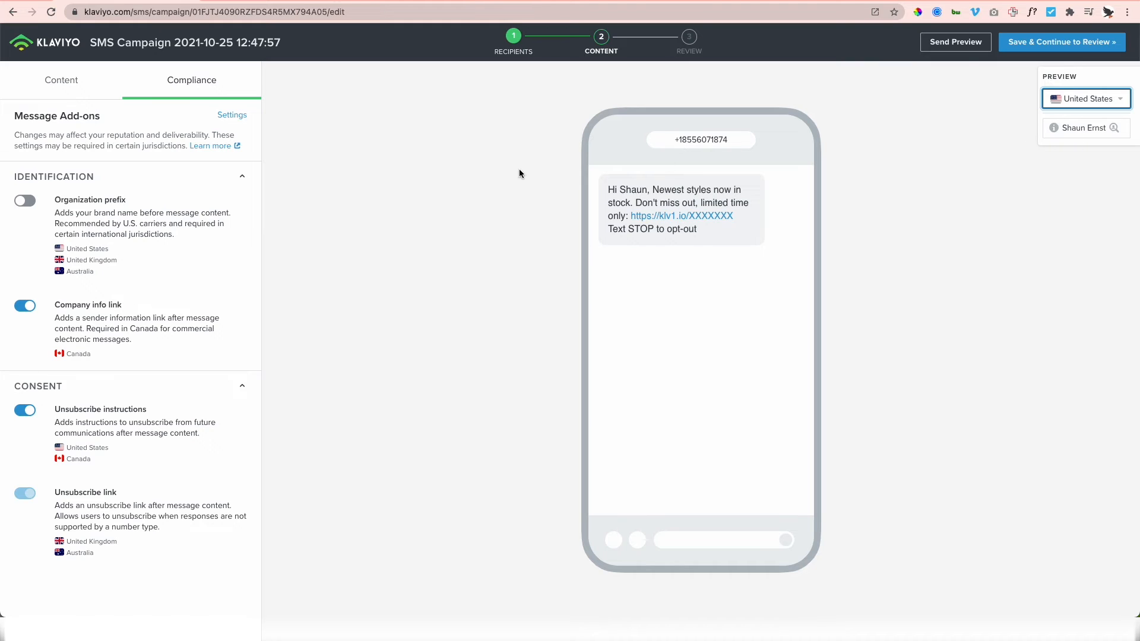
click(27, 203)
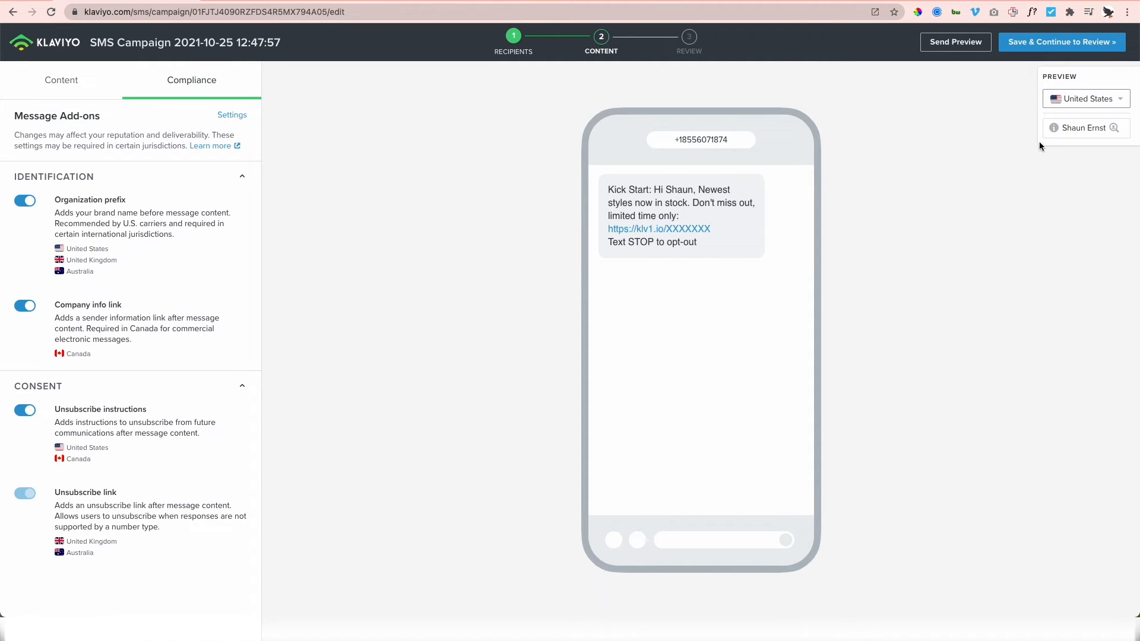
Step: Compare the sender name and unsubscribe line in the Australia and United Kingdom previews with the Organization prefix enabled
click(1083, 107)
click(1084, 176)
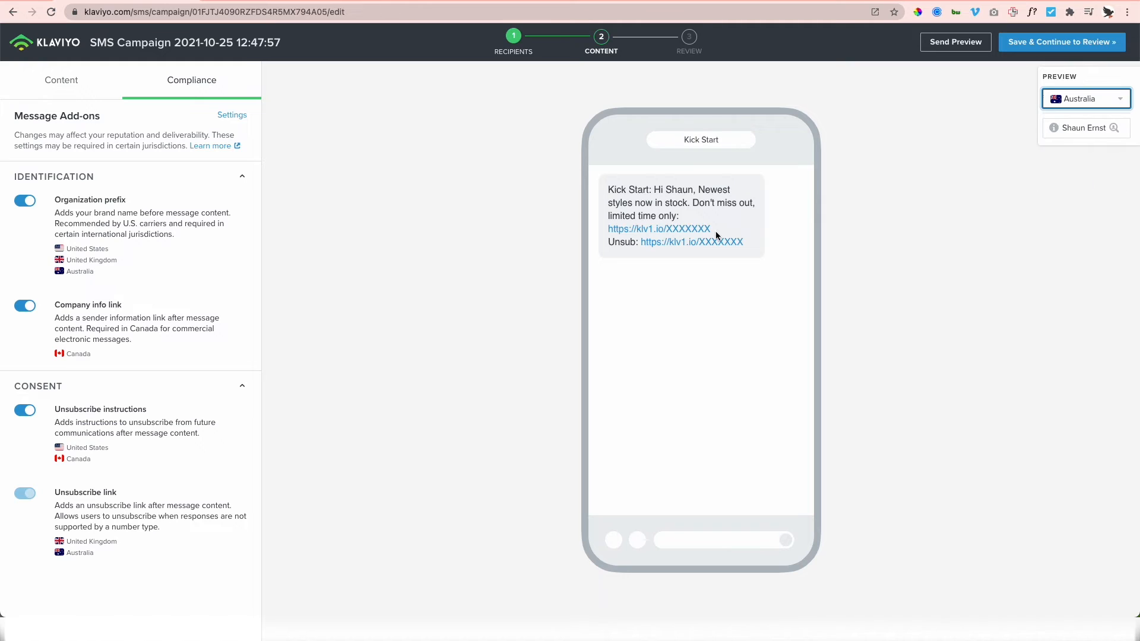
click(1075, 100)
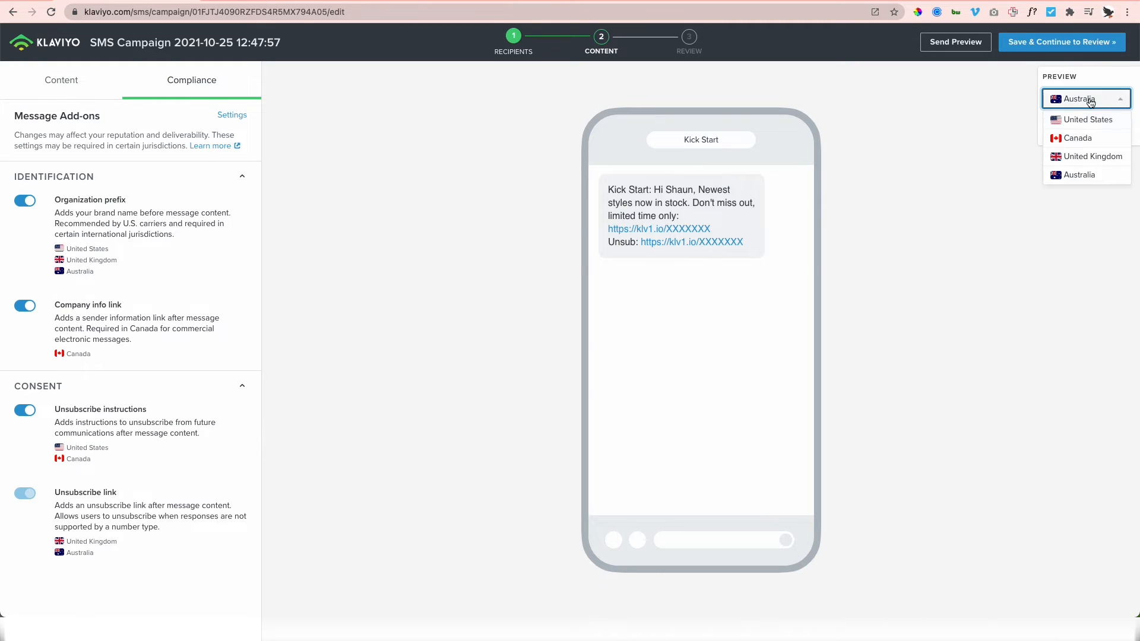
click(1079, 148)
click(1085, 106)
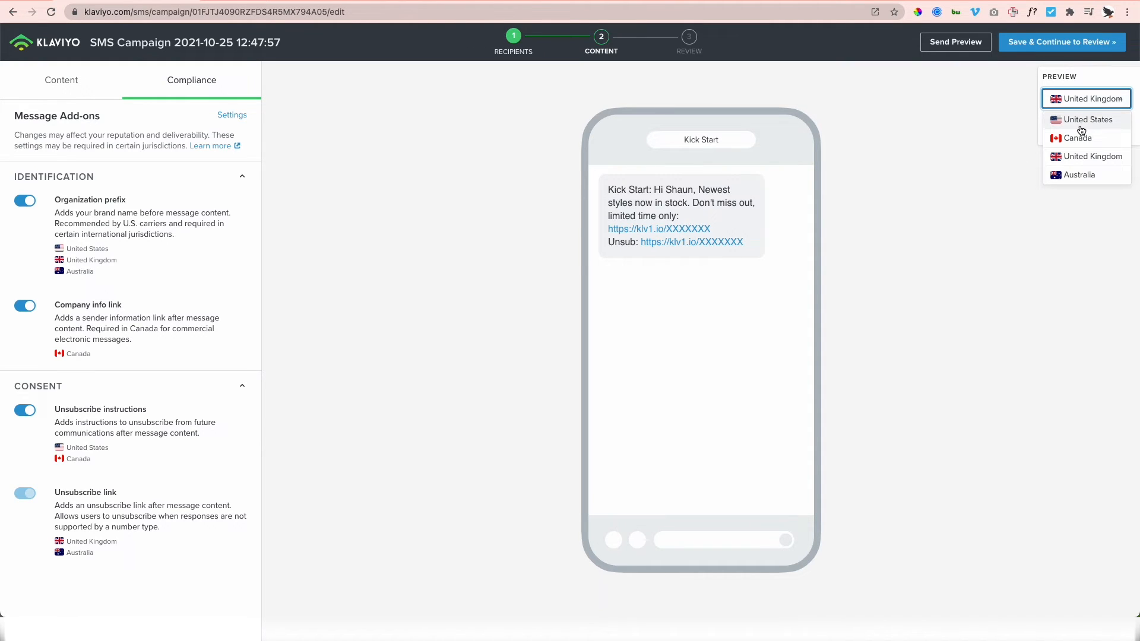
click(1079, 175)
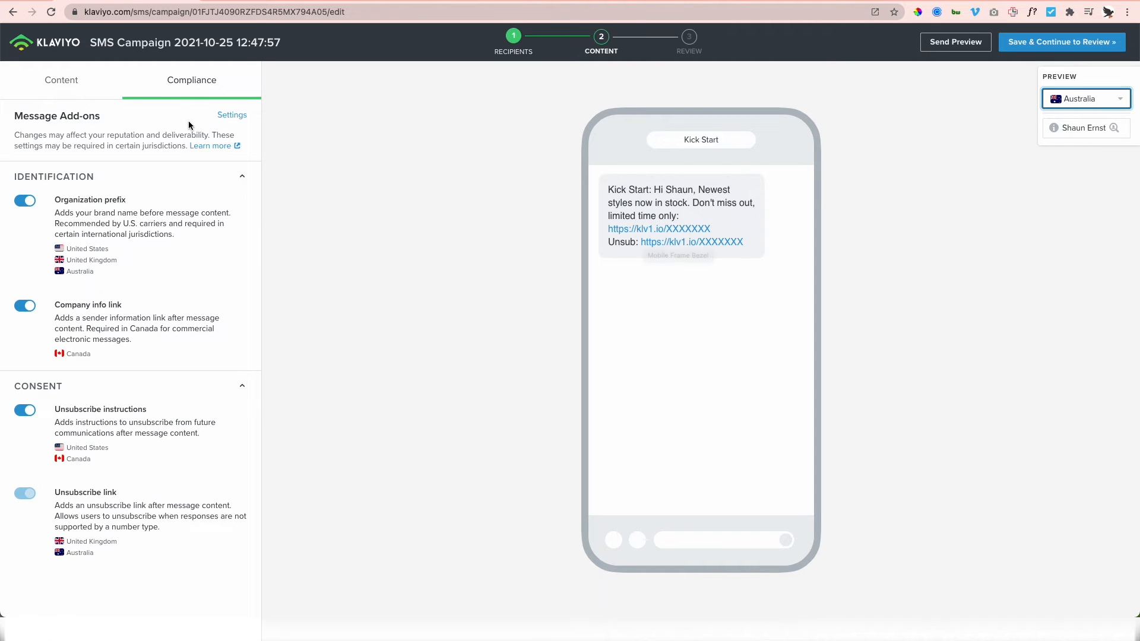
Step: Insert a line break after the link at the end of the SMS message
click(70, 83)
click(183, 167)
key(Return)
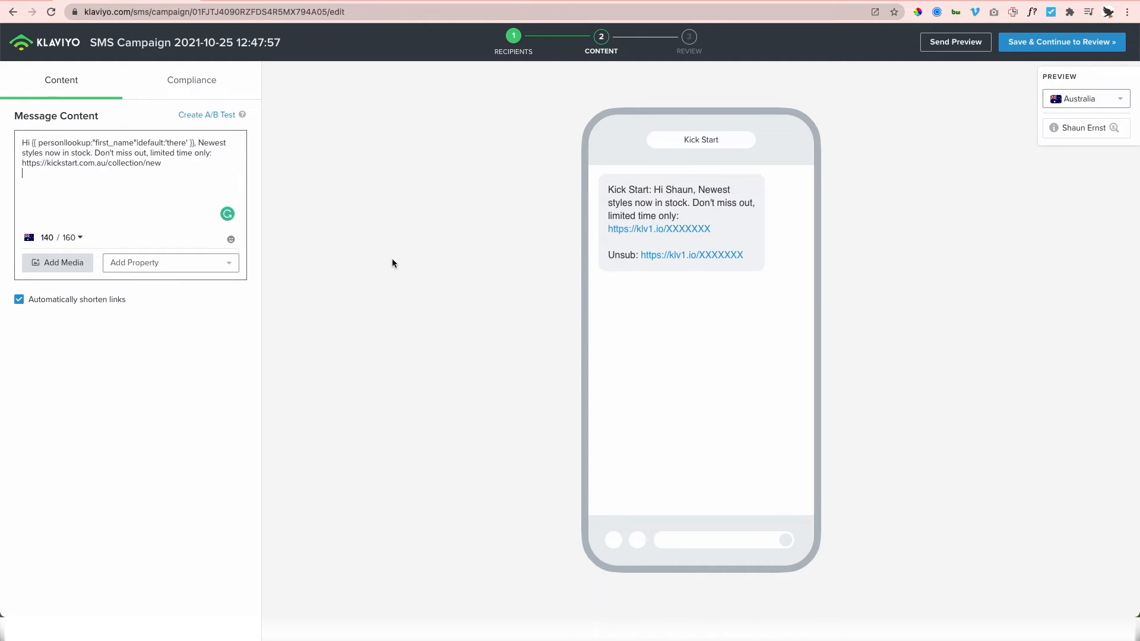
Step: Compare the compliance add-ons with the message previews for the United States and Canada
click(206, 81)
click(1088, 97)
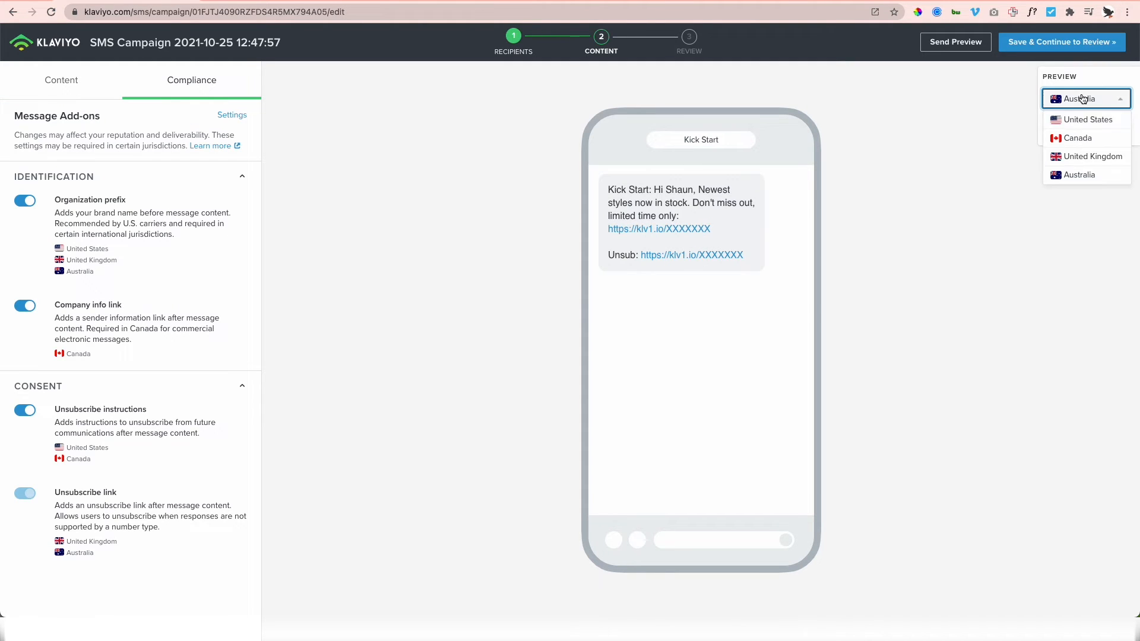
click(1082, 118)
click(1088, 99)
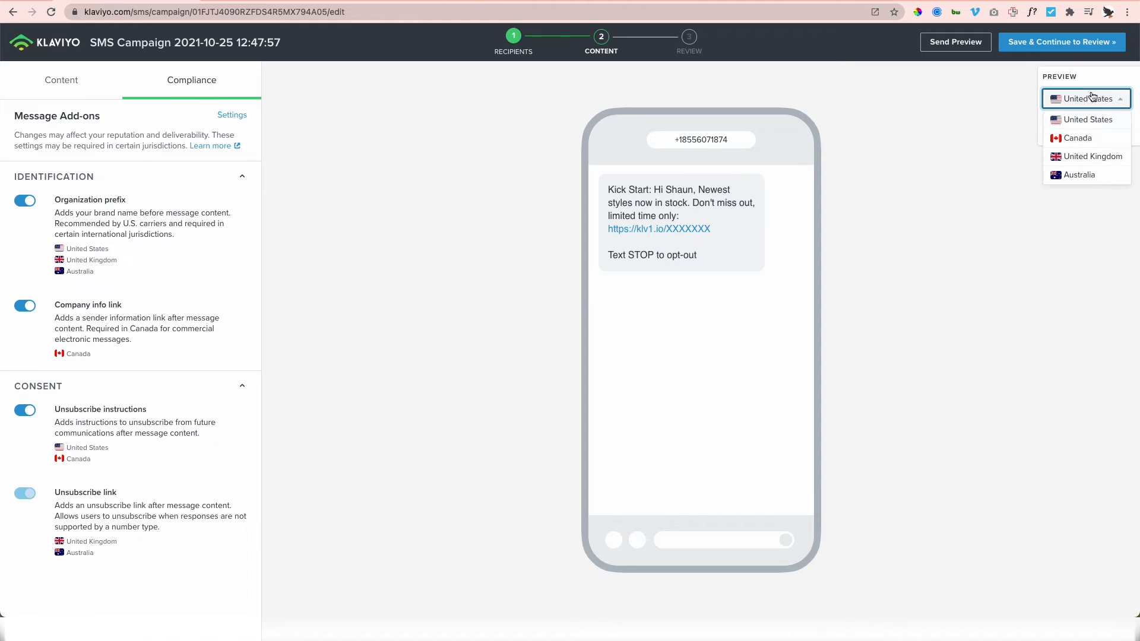
click(1086, 138)
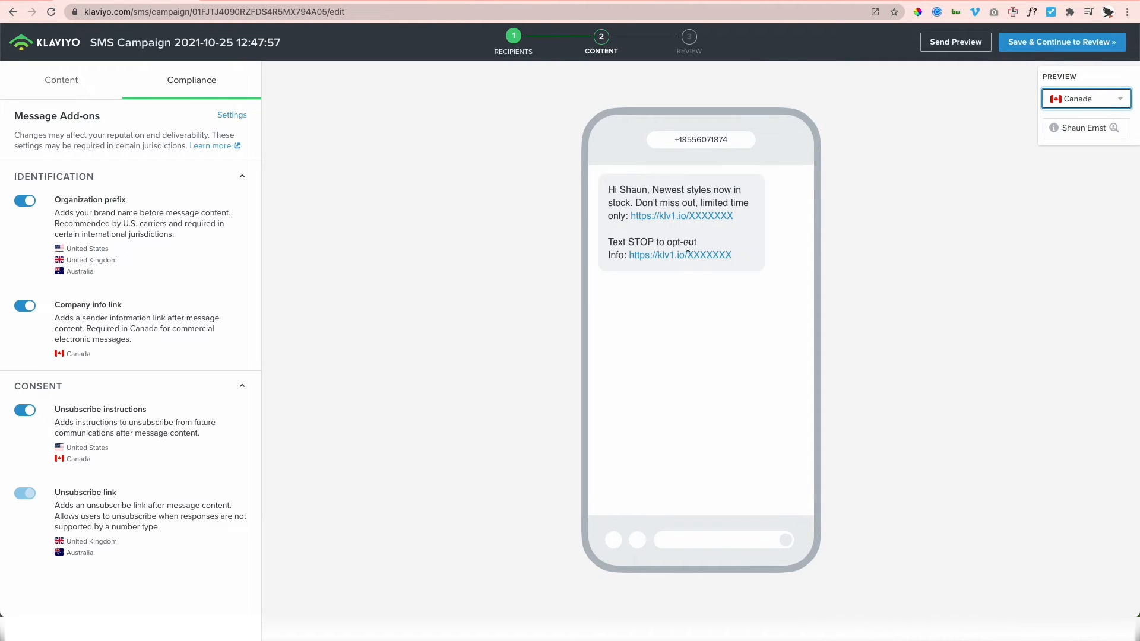
Step: Return to the message content and check its character count against the SMS limit
click(61, 80)
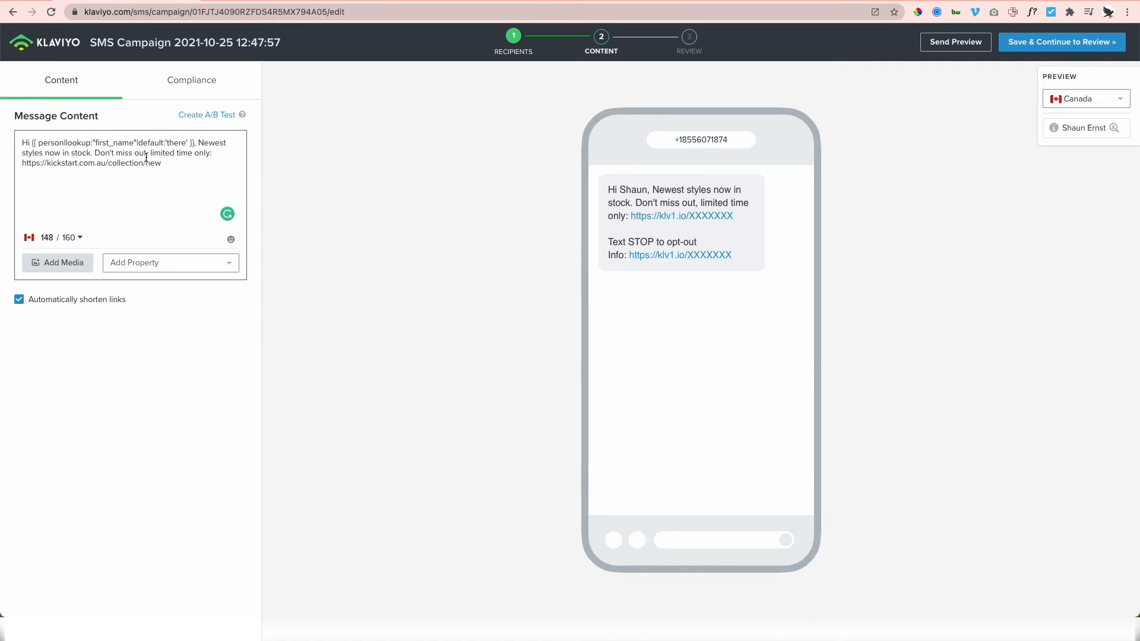
click(145, 156)
click(79, 238)
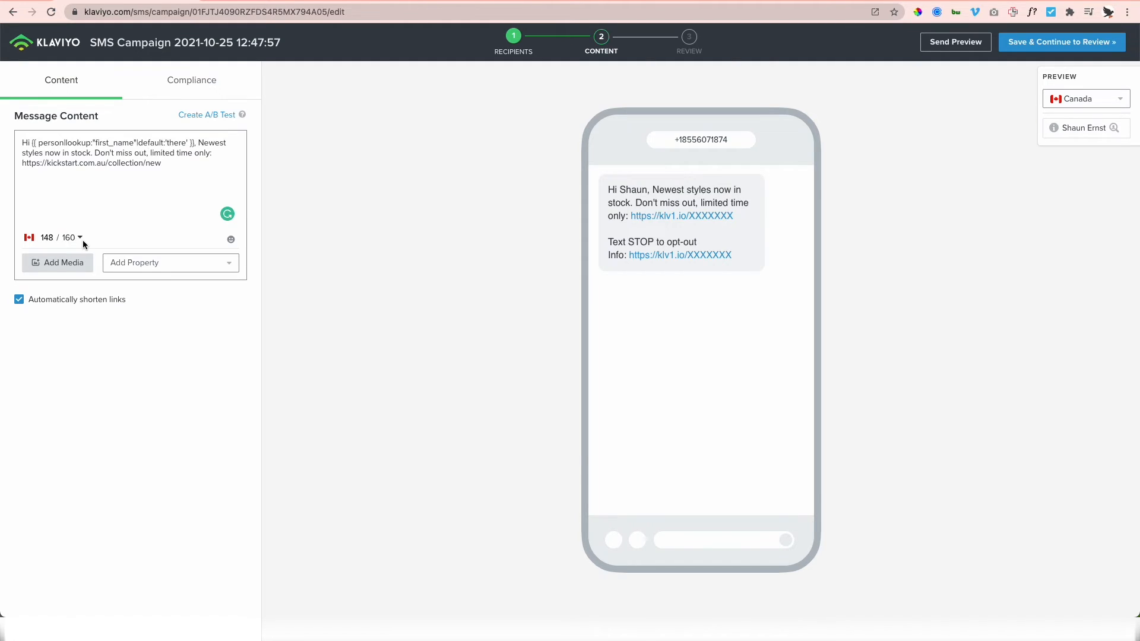
Step: Check the Australia preview against the compliance add-ons, and save the campaign content to continue to the review stage
click(81, 238)
click(105, 188)
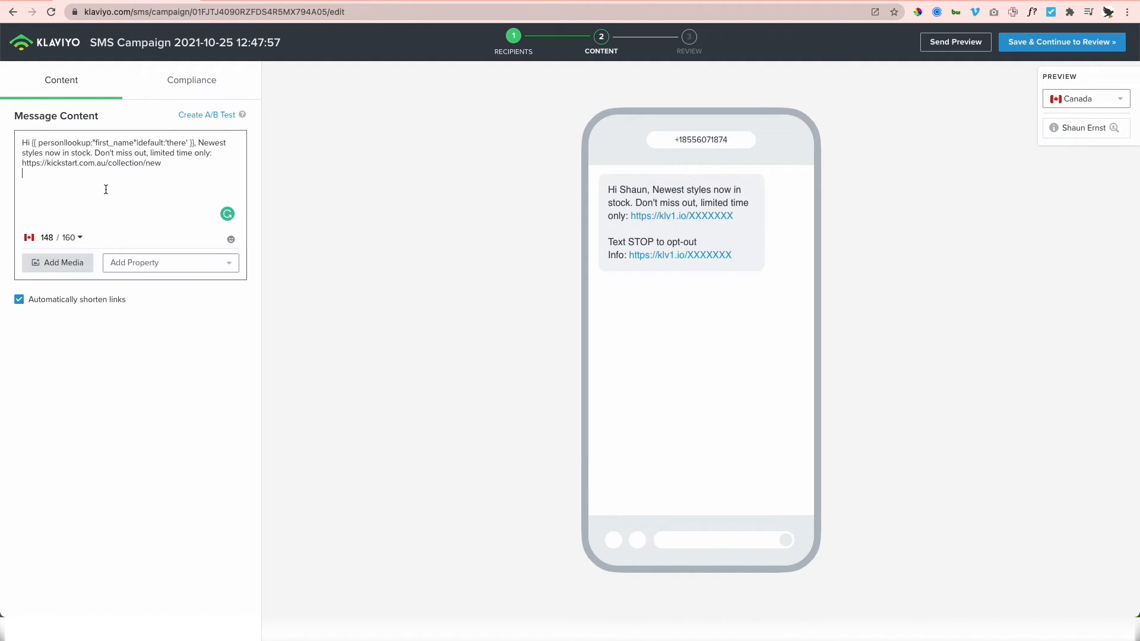
click(1085, 99)
click(1079, 174)
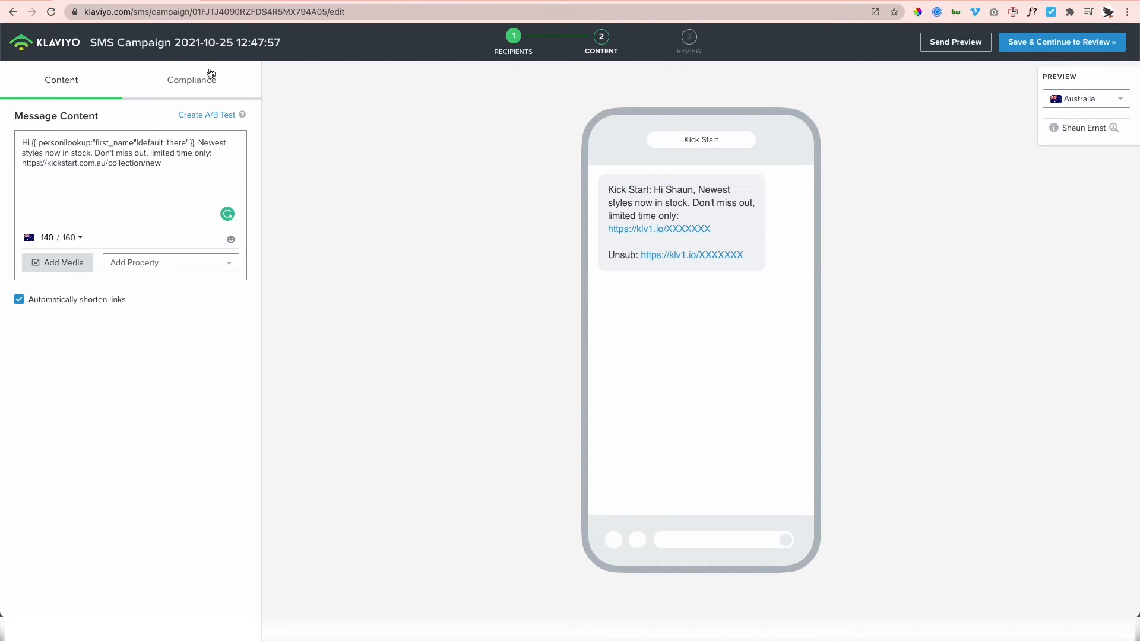
click(212, 73)
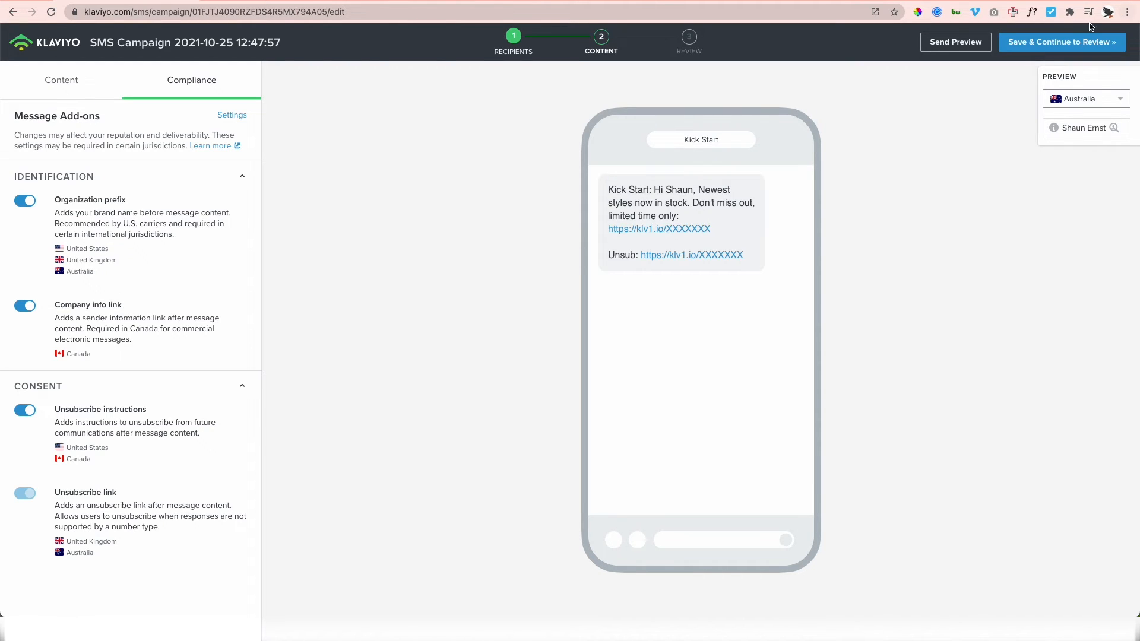
click(1061, 41)
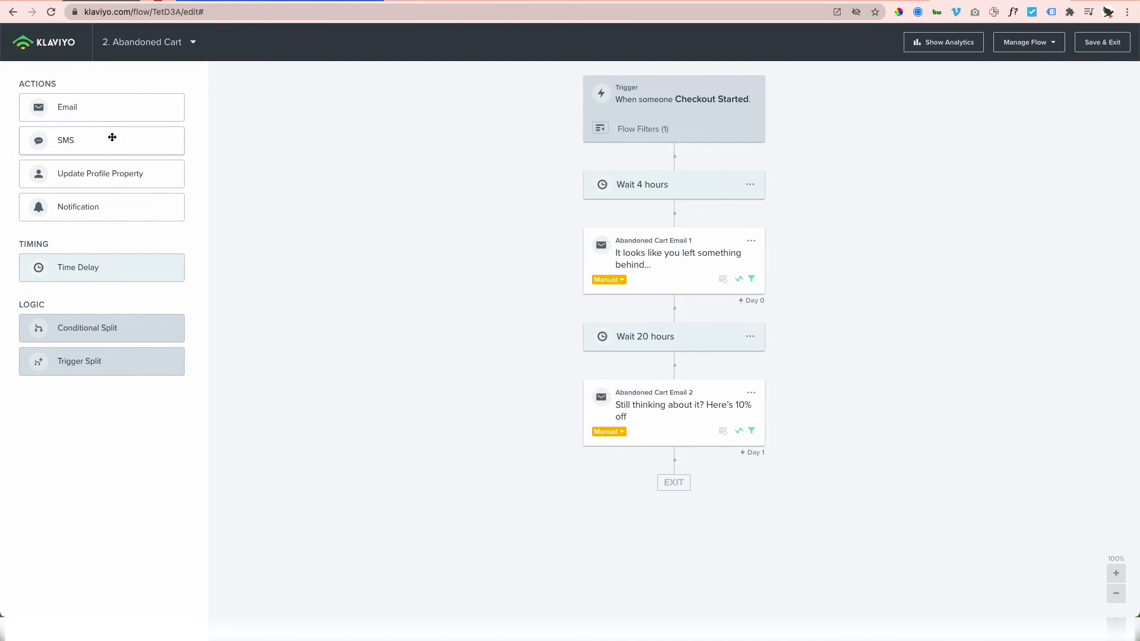
Step: Add an SMS after the 20-hour wait reading "You left something in your cart, click here to pick up where you left off:"
drag(110, 137, 684, 378)
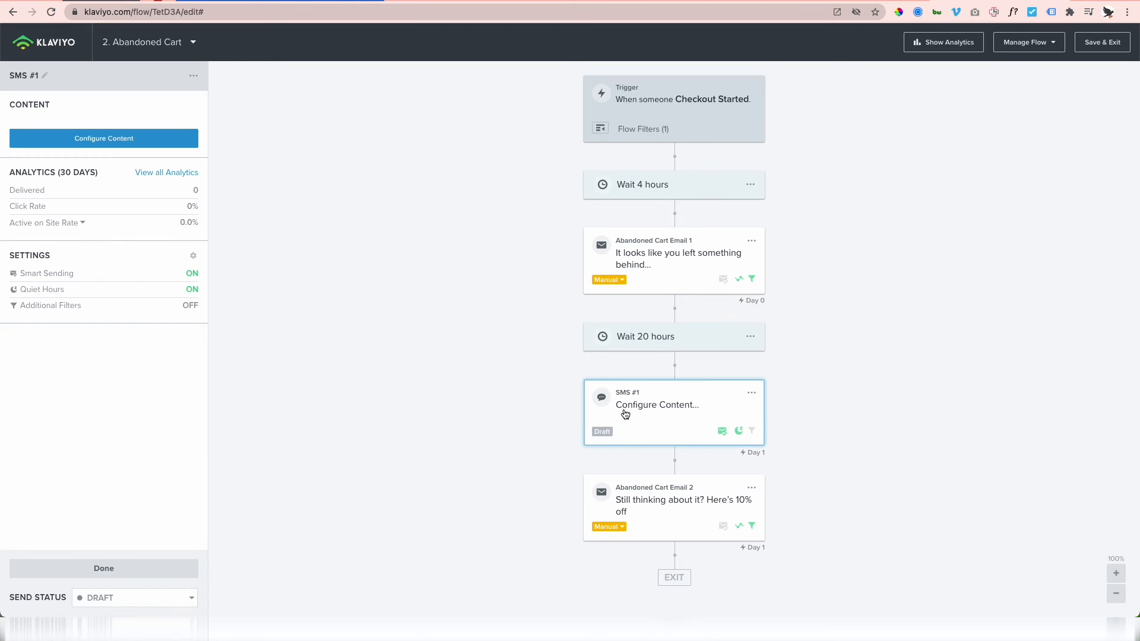
click(109, 142)
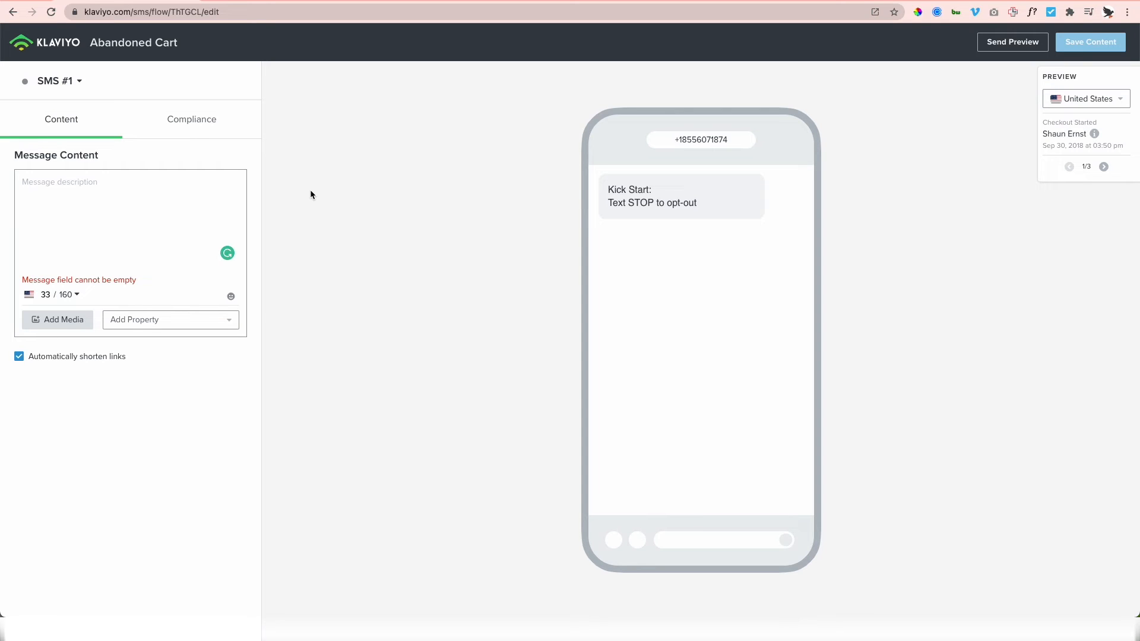
click(204, 190)
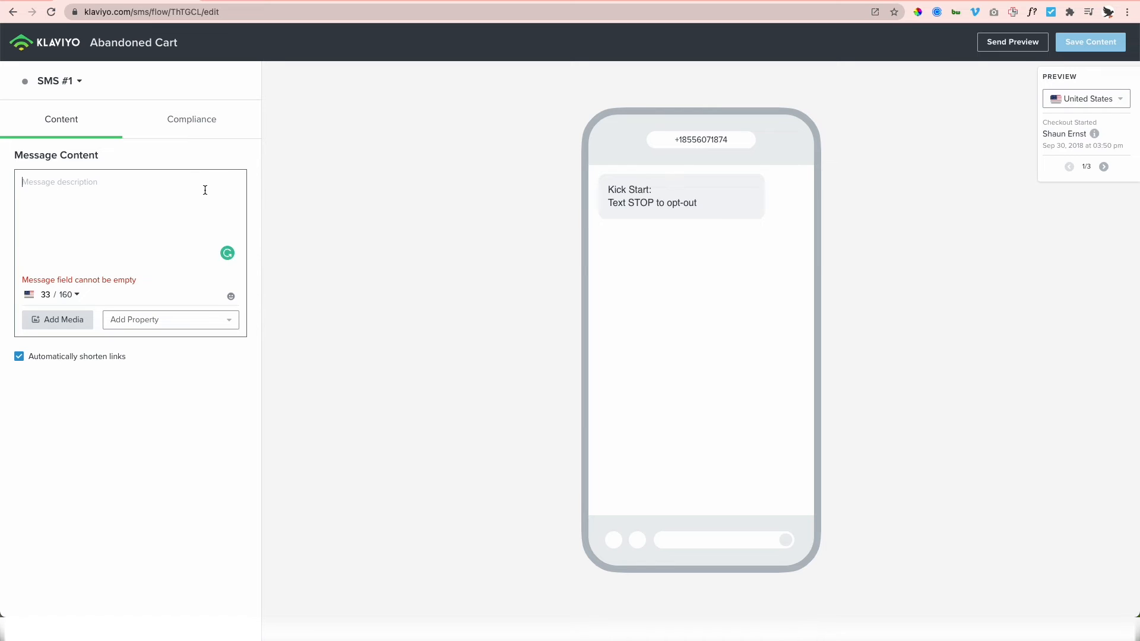
text(You left someth)
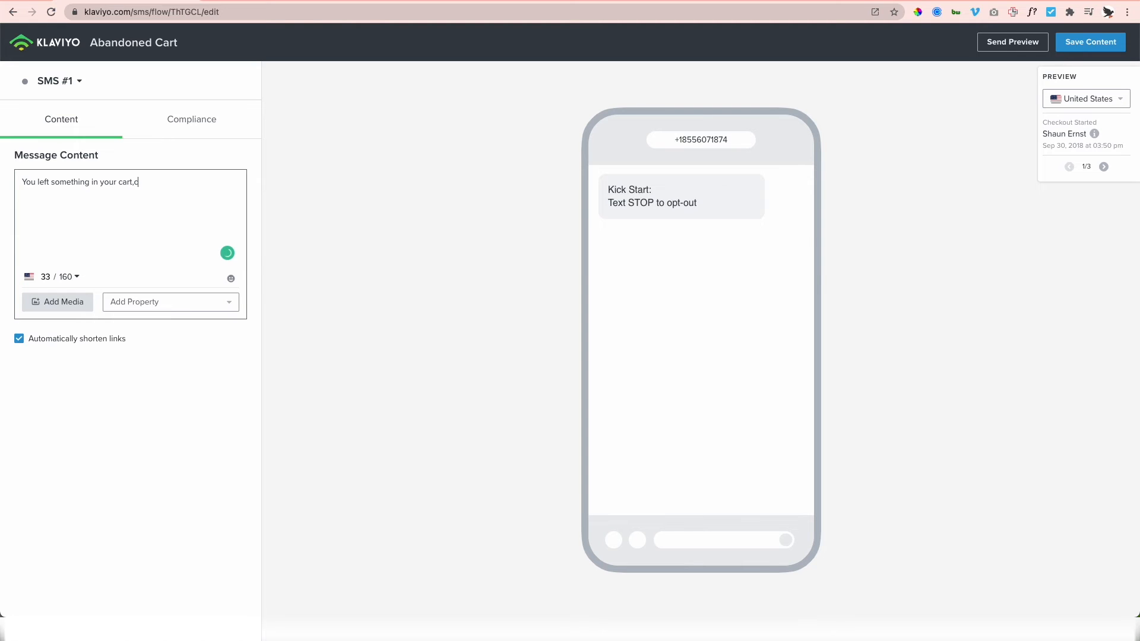
text(ing in your cart, click here to )
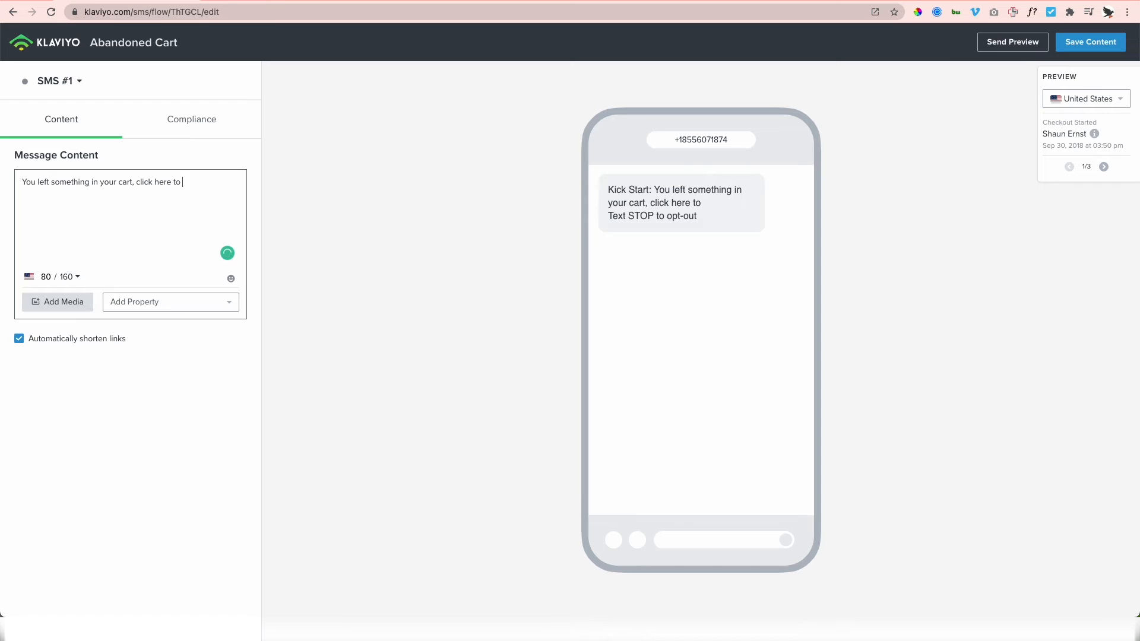
text(pick up where you left off:)
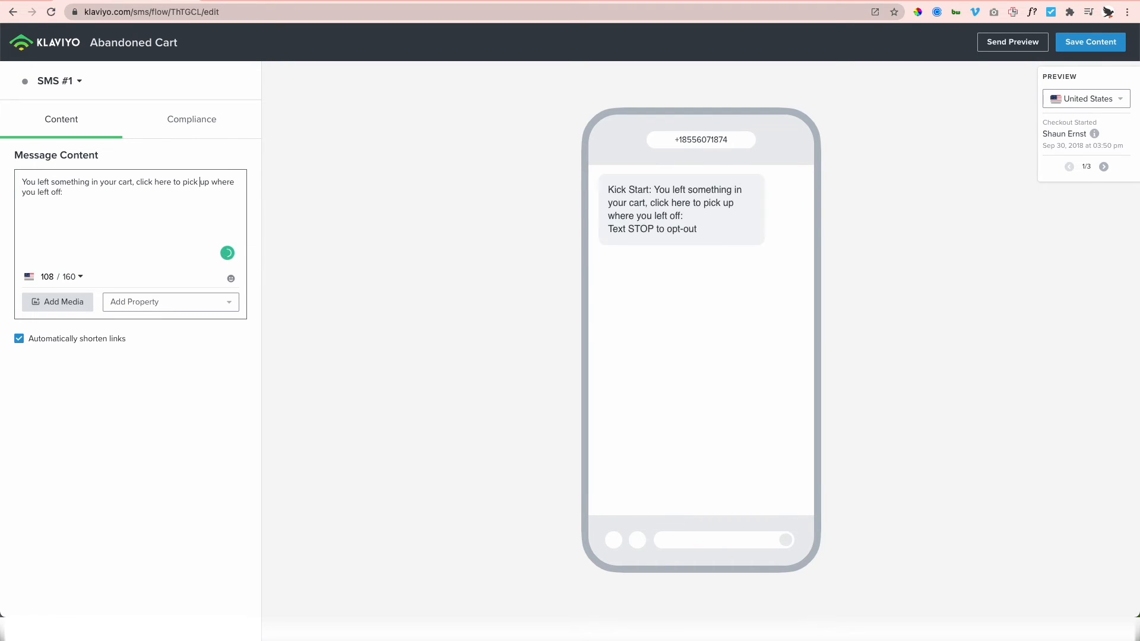
Step: Delete the words "click here to" from the abandoned cart SMS message
key(shift+alt+Left)
key(shift+alt+Left)
key(shift+alt+Left)
key(BackSpace)
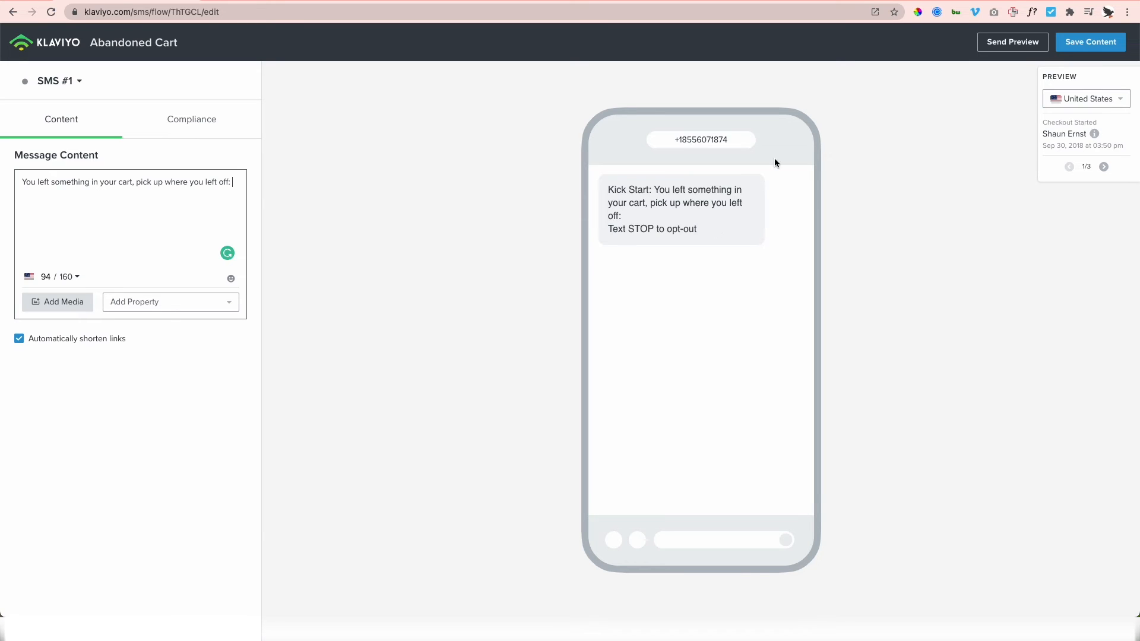
Step: Copy the checkout_url variable from the preview event's properties and paste it at the end of the SMS message
click(1095, 134)
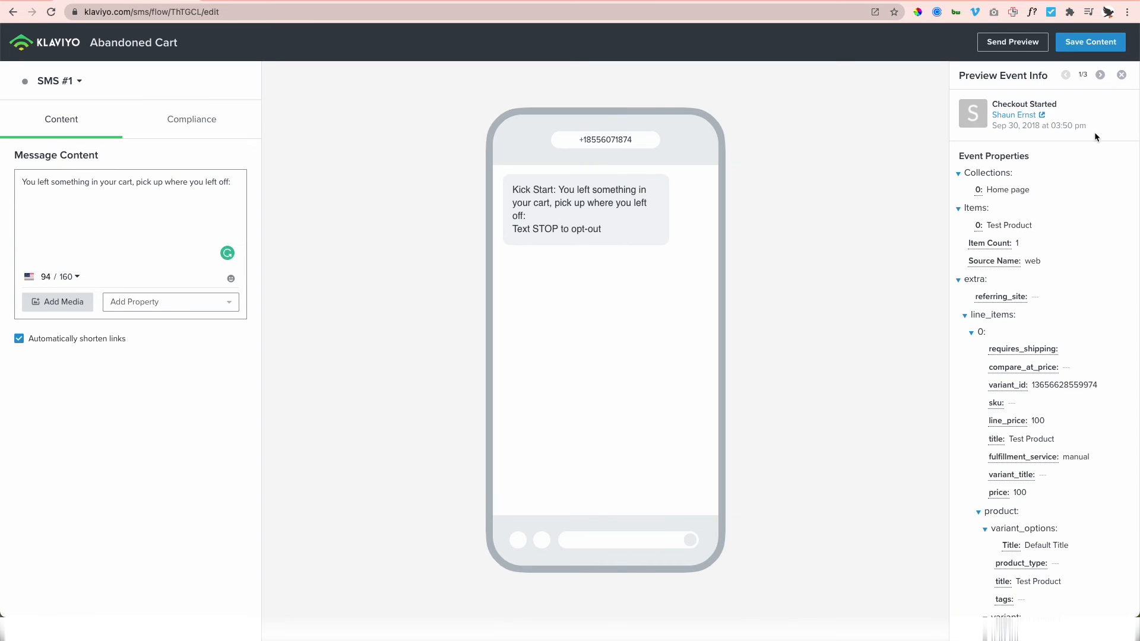
scroll(1032, 374, down, 8)
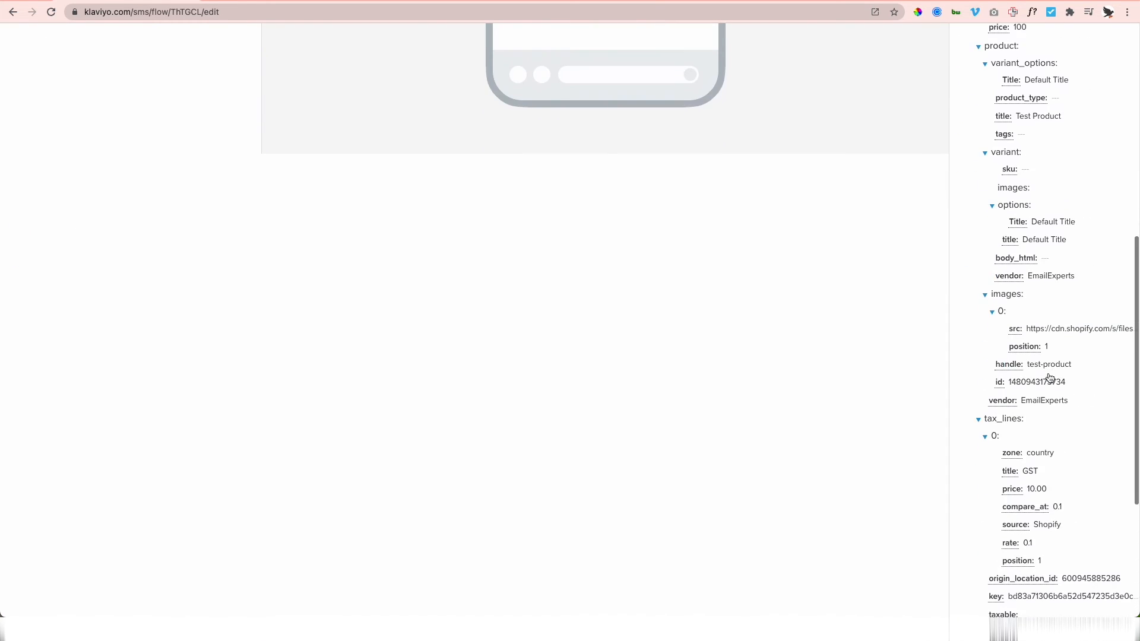
scroll(1049, 378, down, 4)
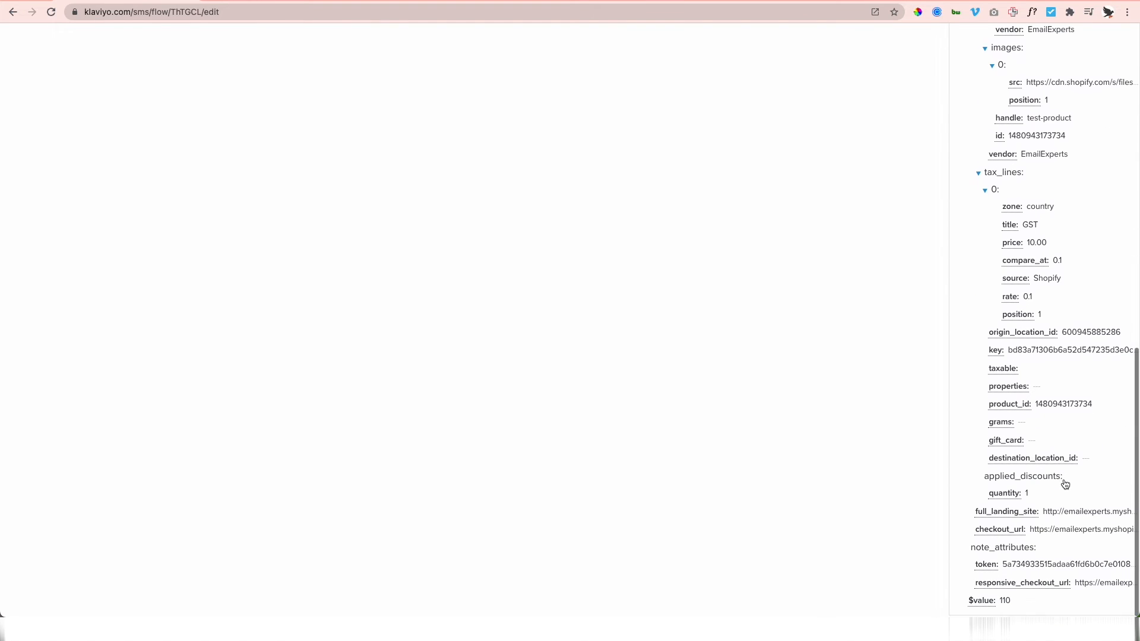
click(1068, 536)
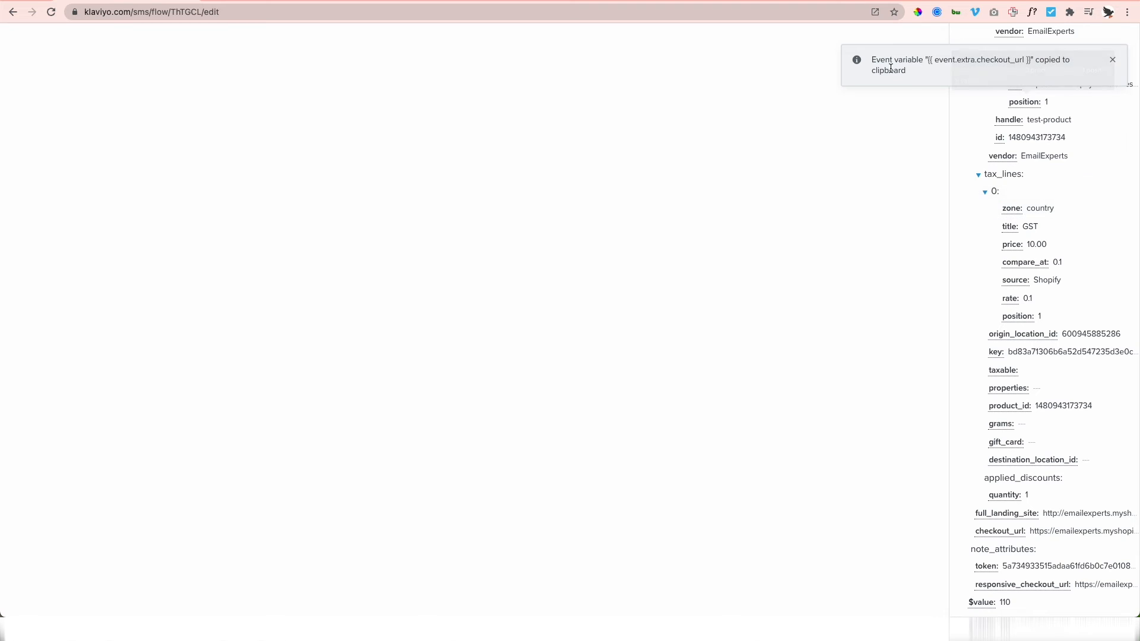
scroll(723, 199, up, 10)
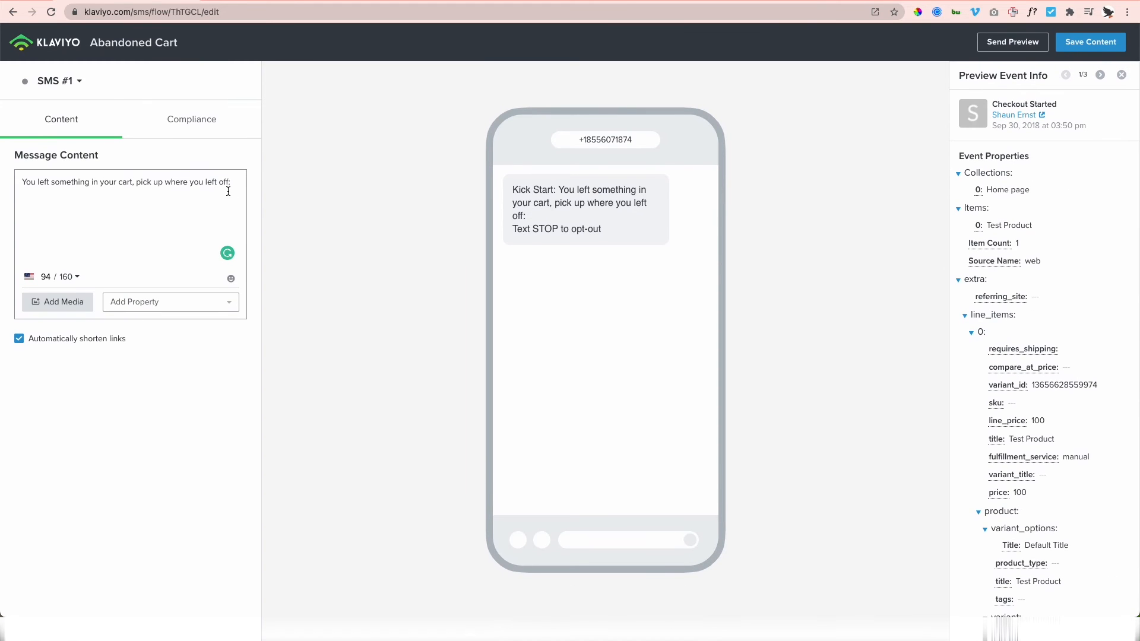
key(super+v)
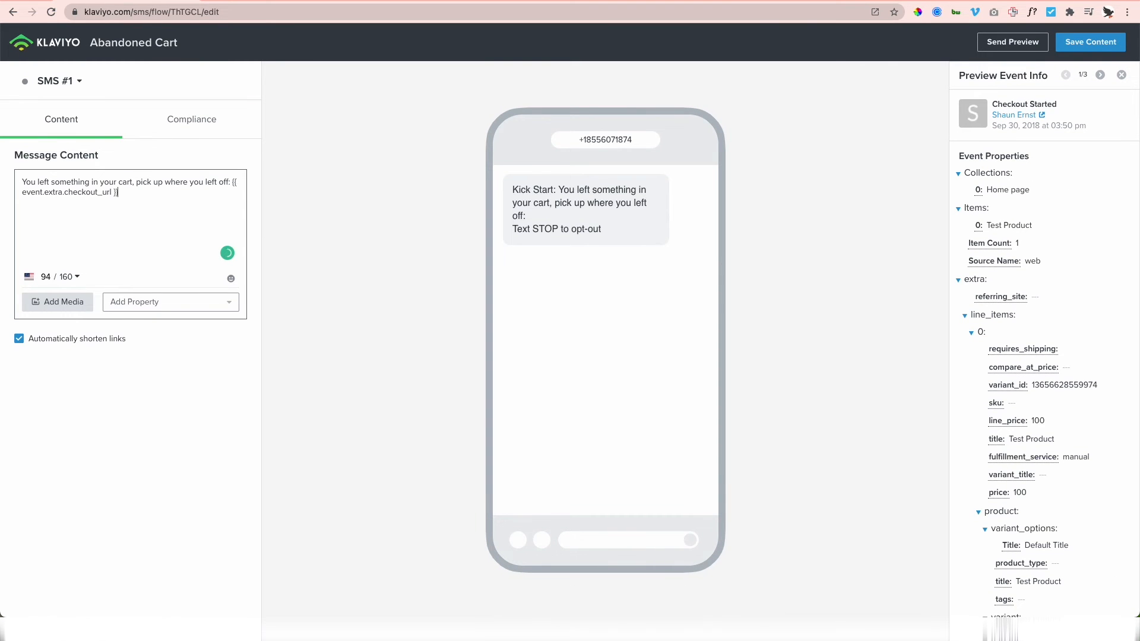
click(1121, 76)
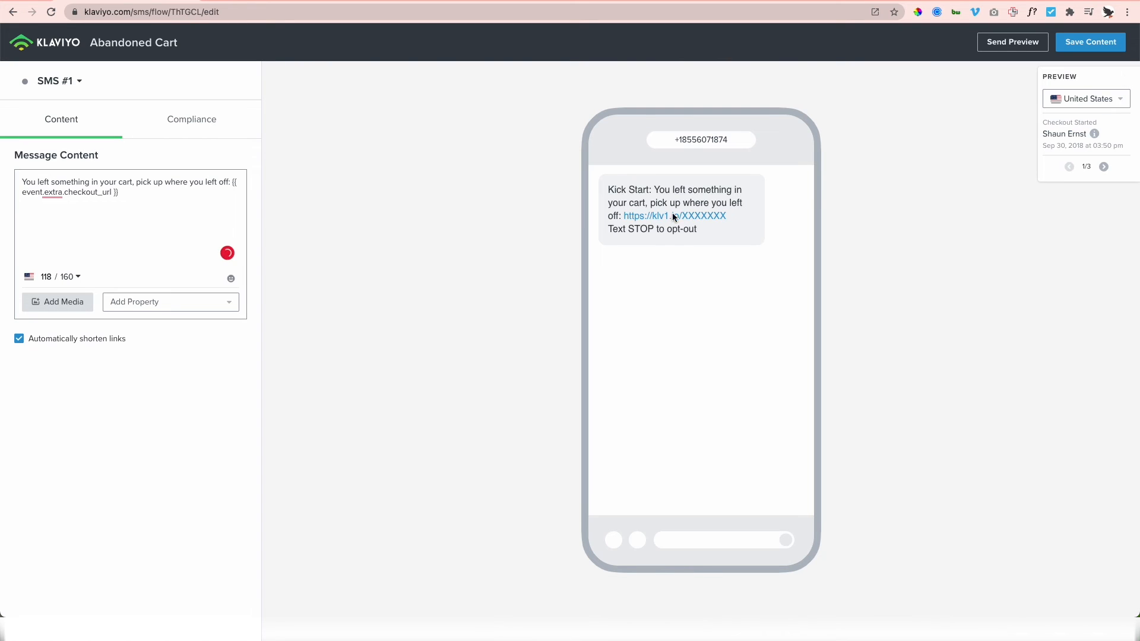
Step: Insert two line breaks after the checkout URL variable in the SMS message
click(149, 201)
key(Return)
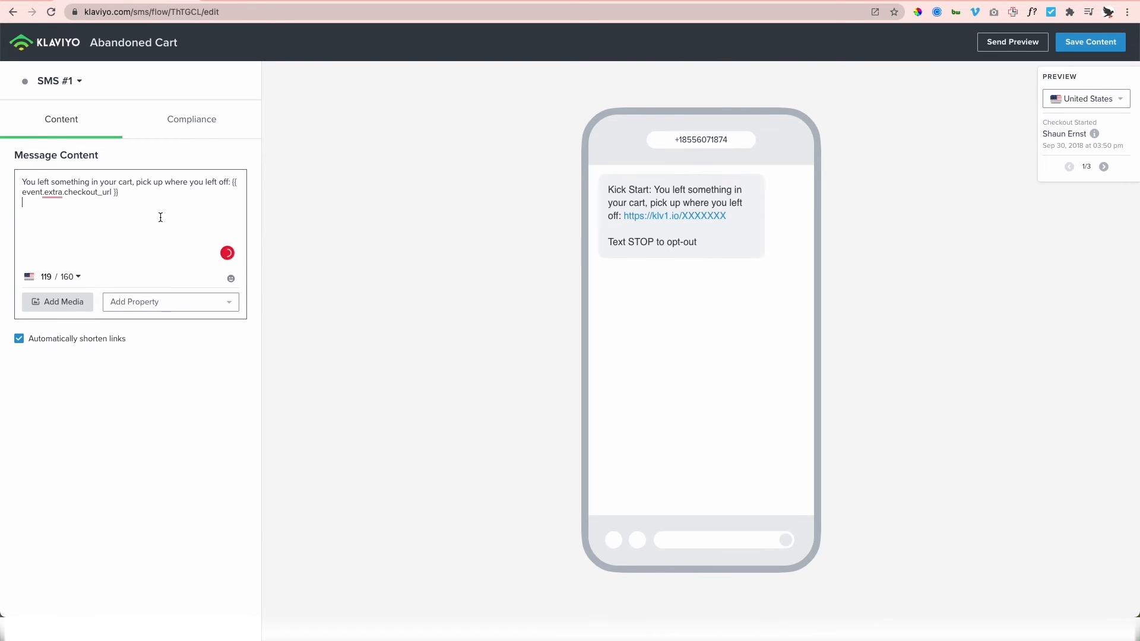
key(Return)
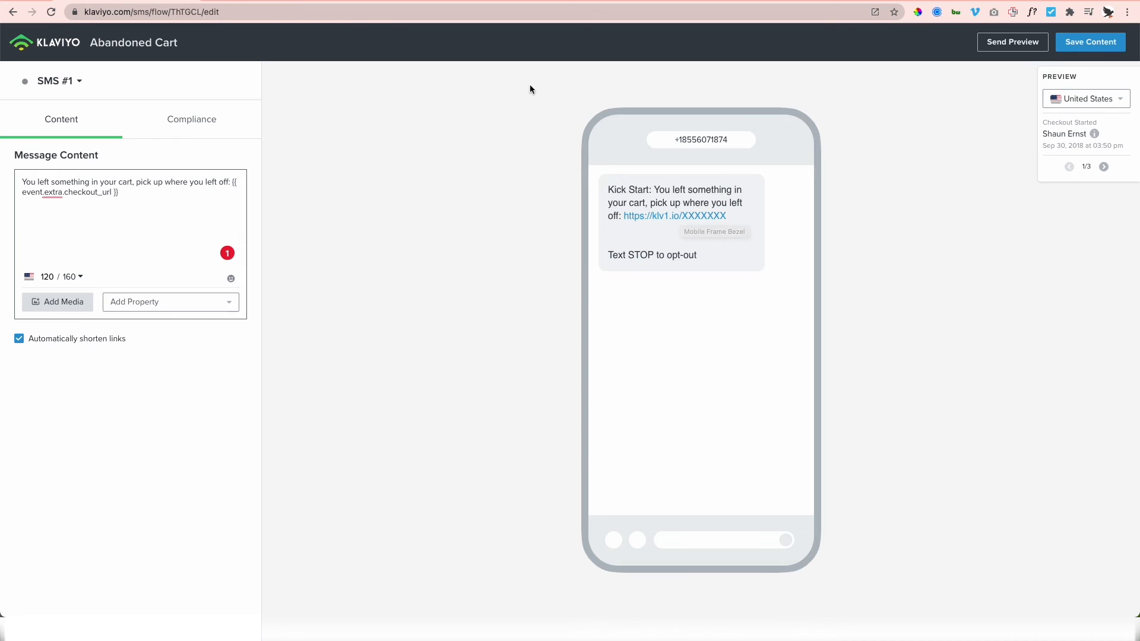
Step: Turn off the Organization prefix in the SMS compliance add-ons and save the message content
click(205, 121)
click(25, 240)
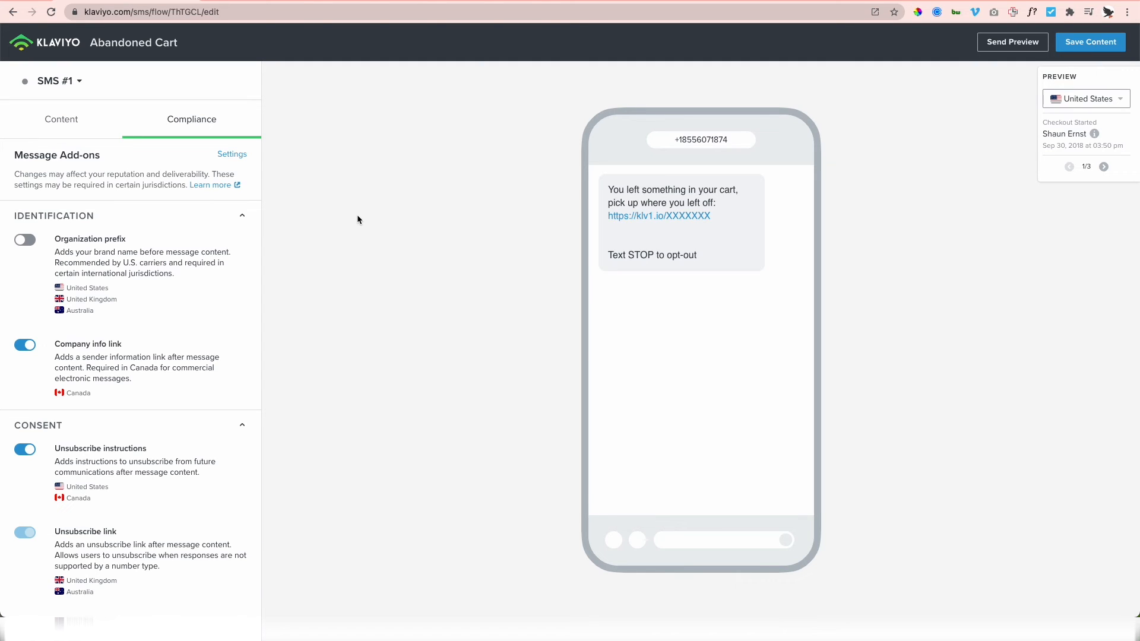
click(1091, 43)
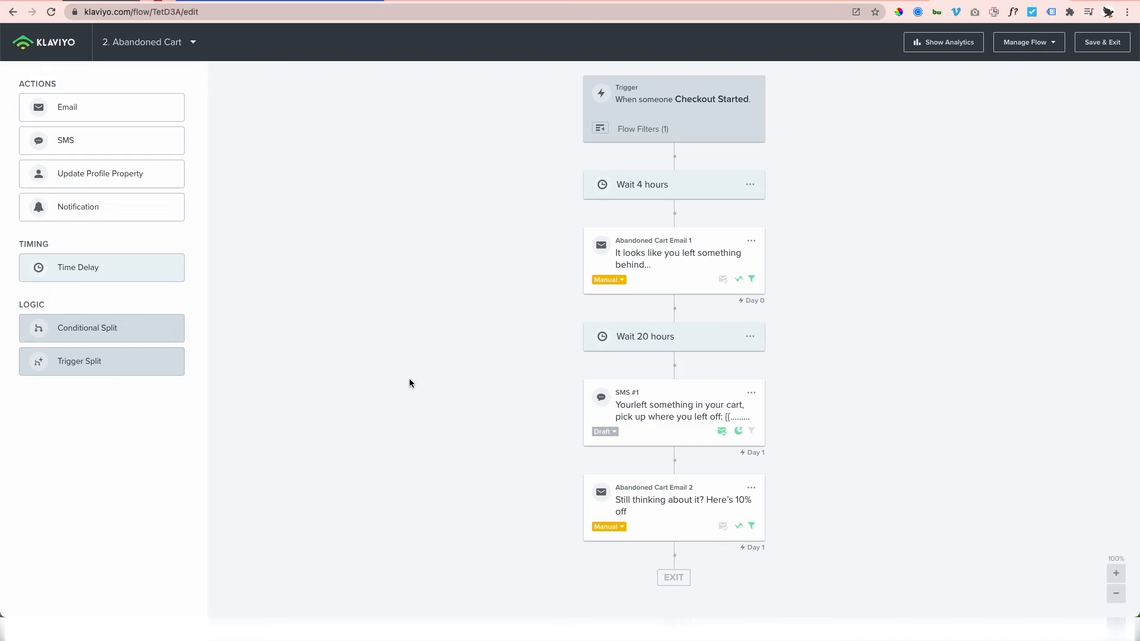
Step: Add a conditional split after the 20-hour wait with the condition that the person is not consented to receive SMS
drag(95, 328, 687, 377)
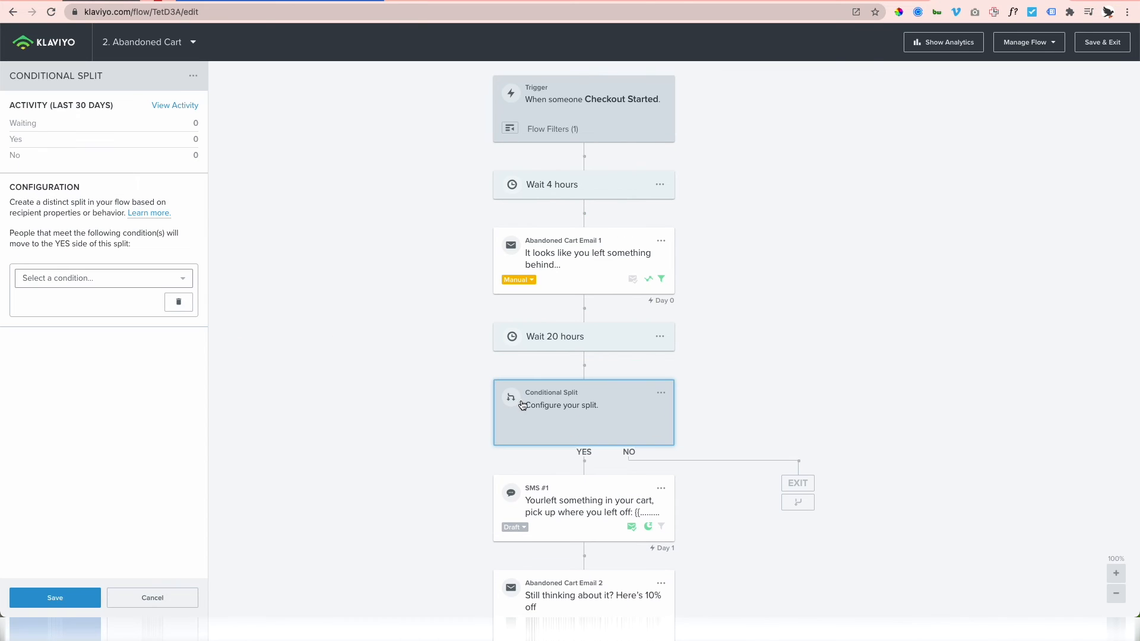
click(94, 279)
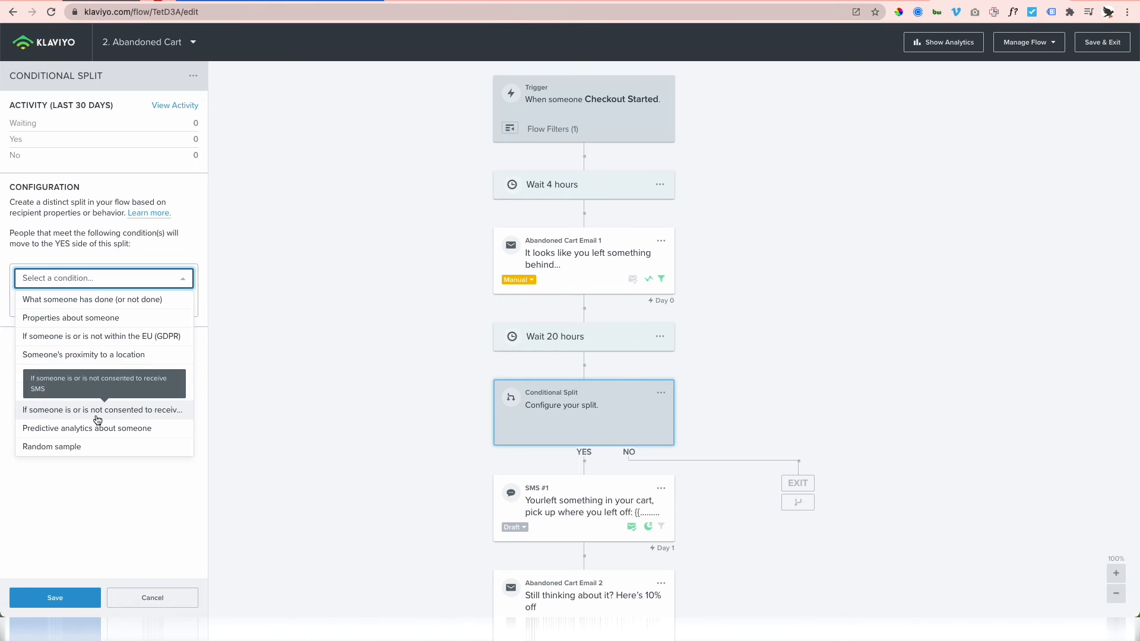
click(163, 418)
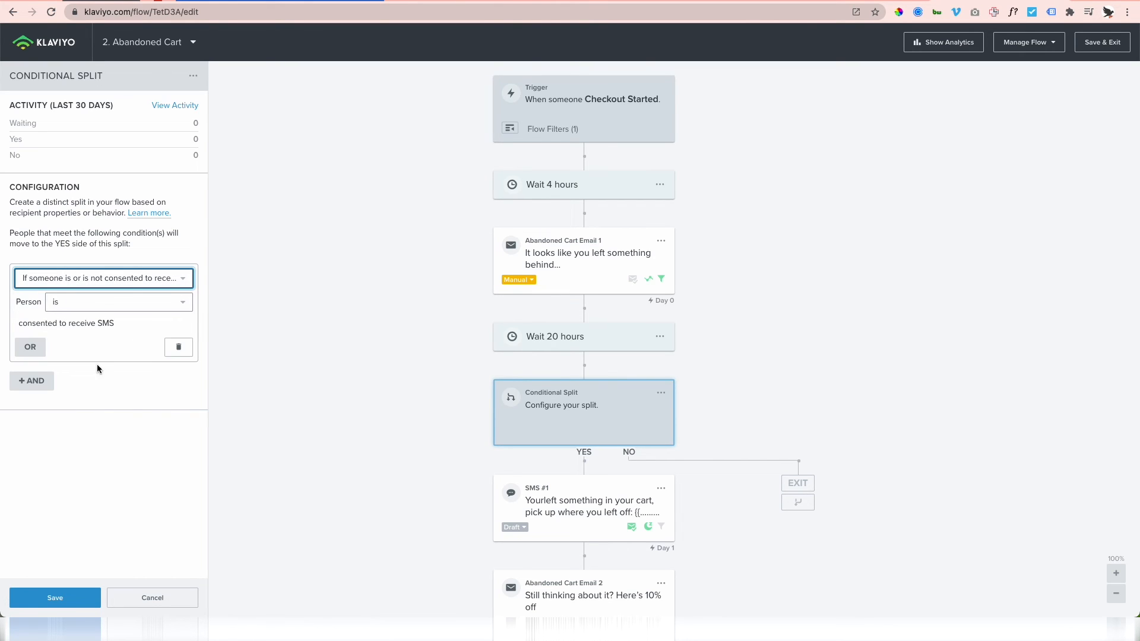
click(106, 308)
click(106, 307)
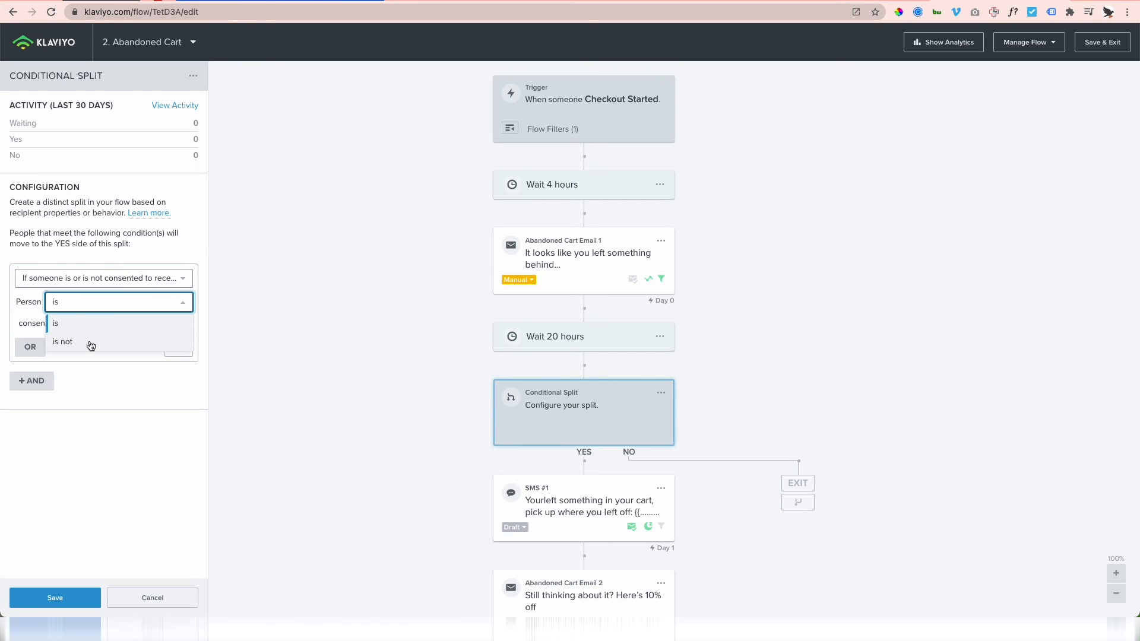
click(90, 343)
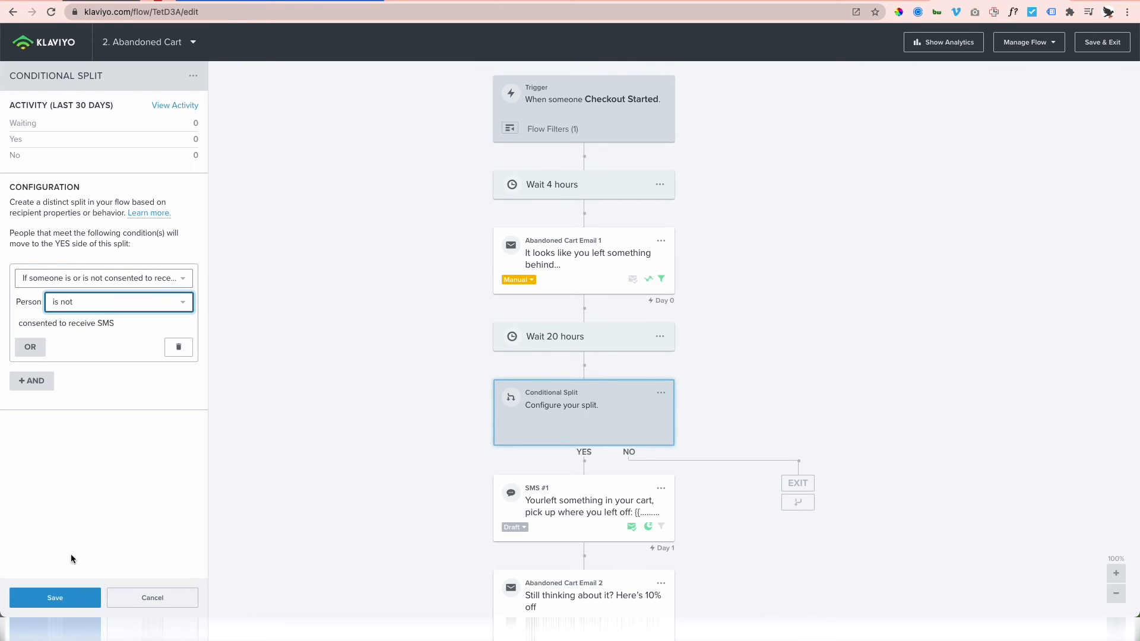
click(54, 599)
Step: Move SMS #1 to the split's NO branch and rejoin that branch with the YES path above Abandoned Cart Email 2
scroll(397, 500, down, 2)
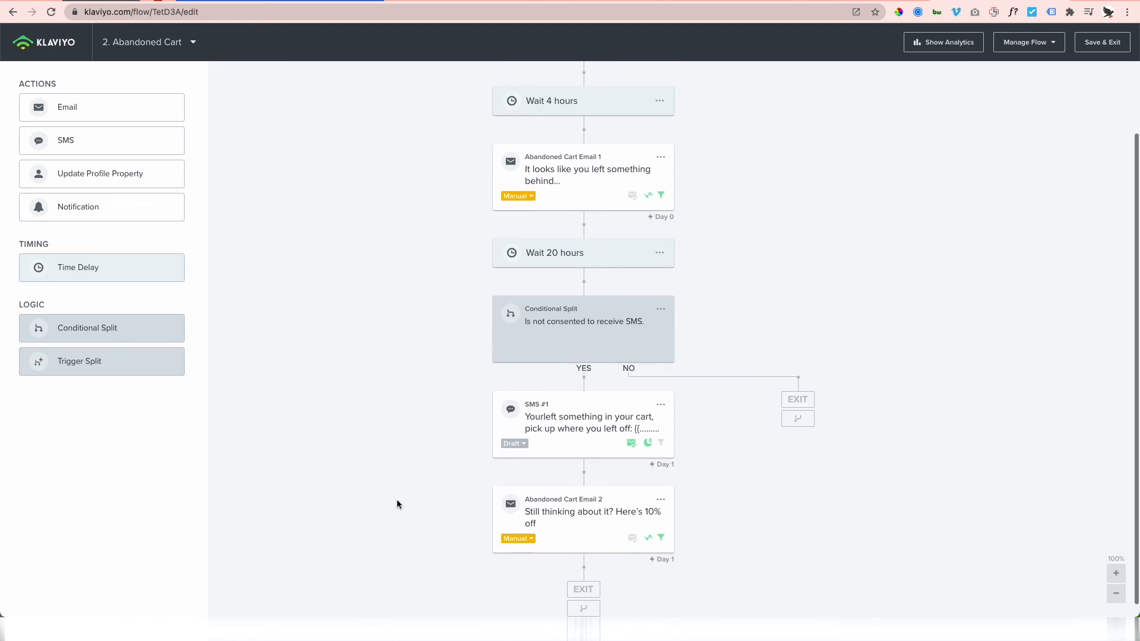
drag(560, 436, 776, 378)
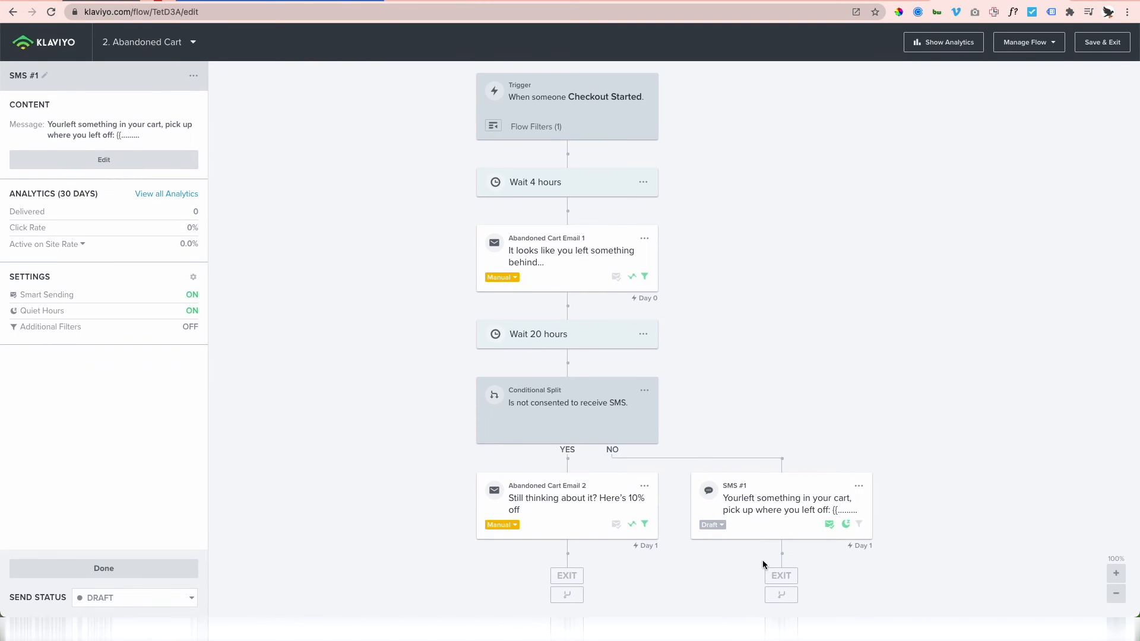
drag(777, 594, 568, 469)
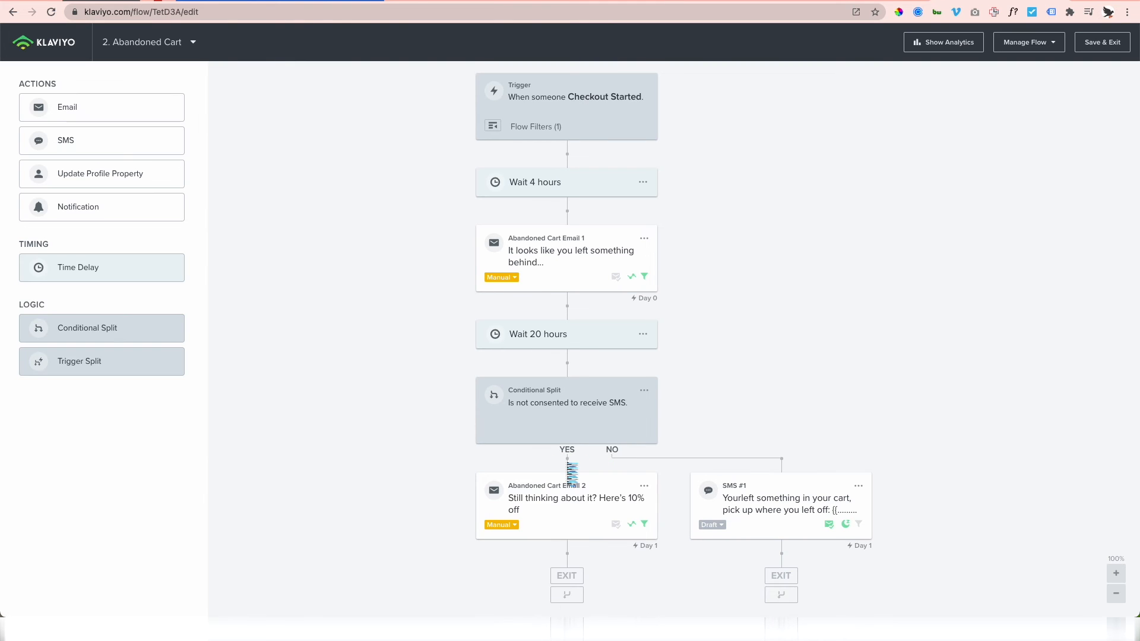
Step: Add a time delay after SMS #1 on the split's NO branch
scroll(611, 564, down, 2)
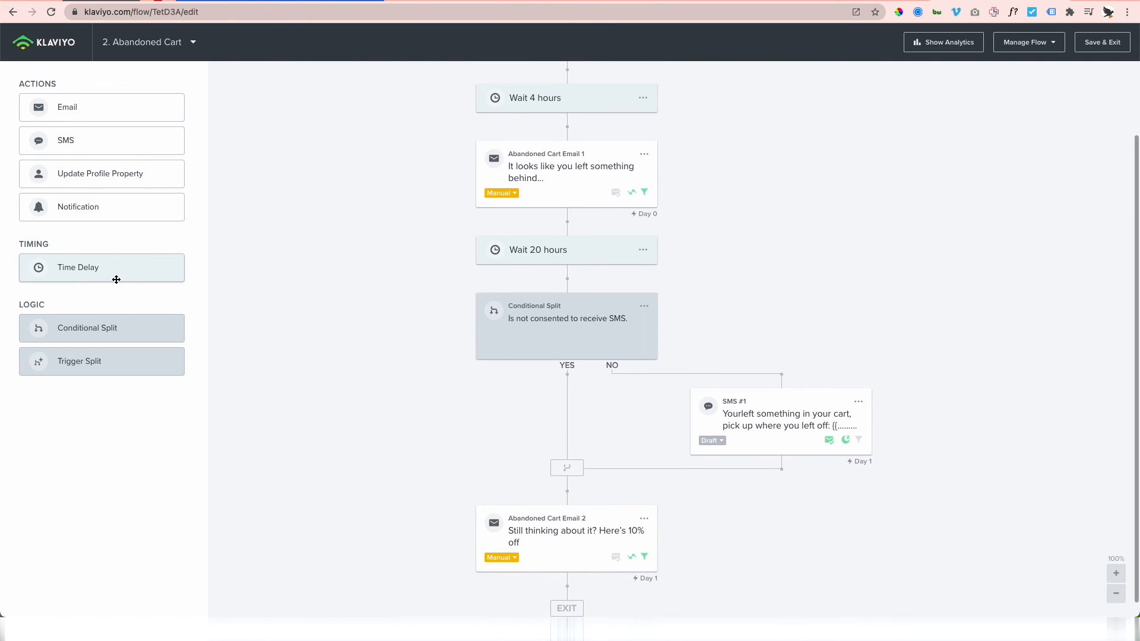
drag(101, 279, 734, 481)
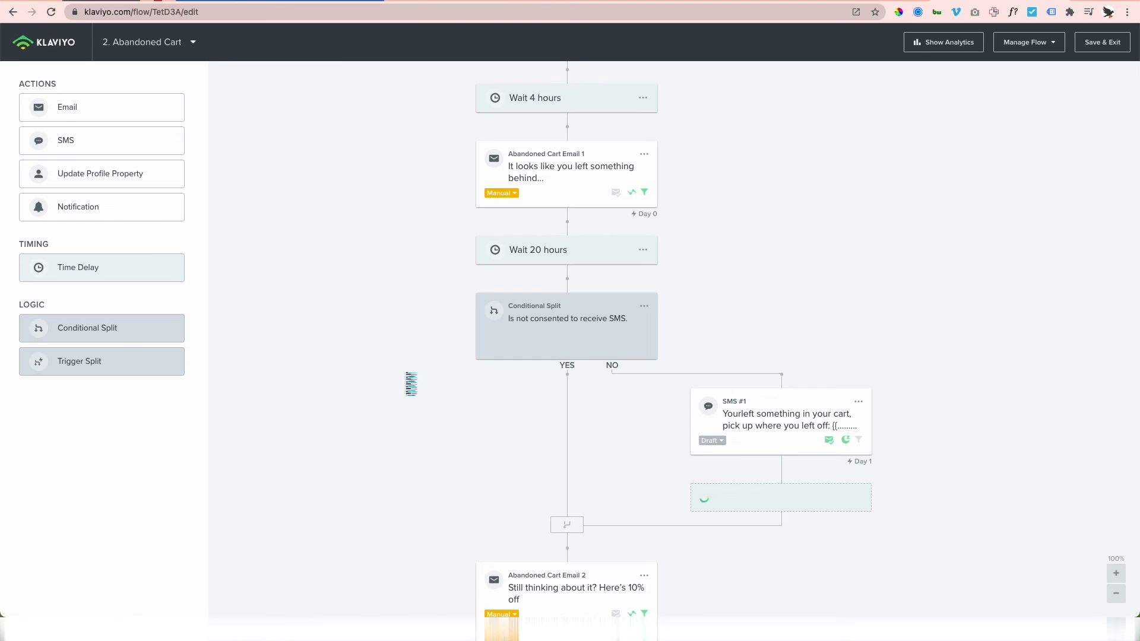
scroll(476, 490, down, 1)
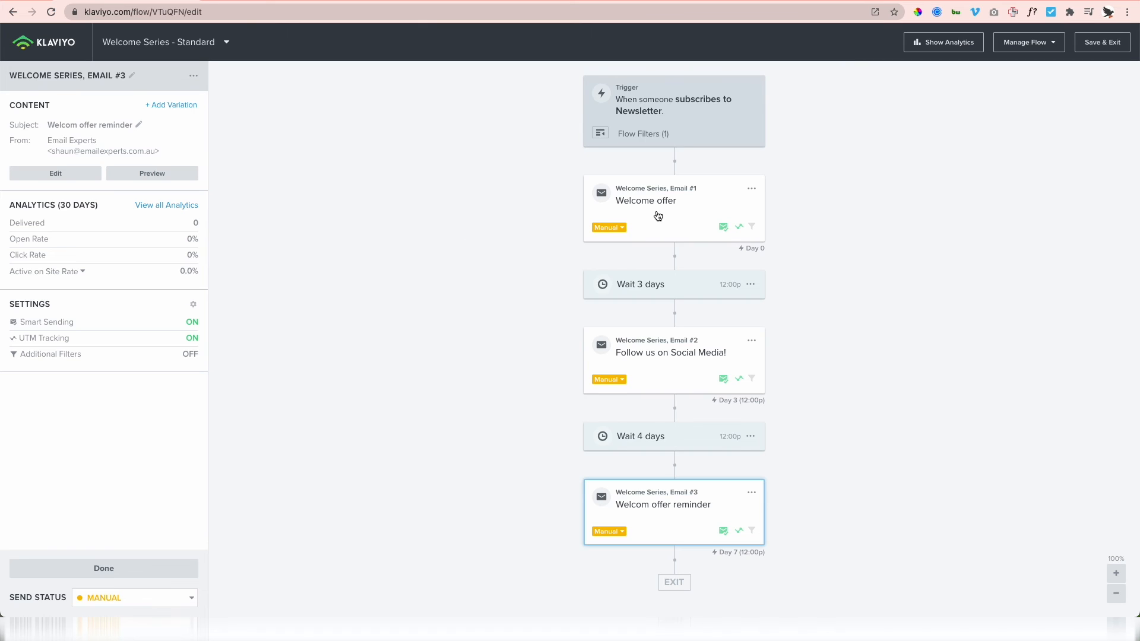
Step: Examine the first and second emails of the Welcome Series - Standard flow
click(649, 214)
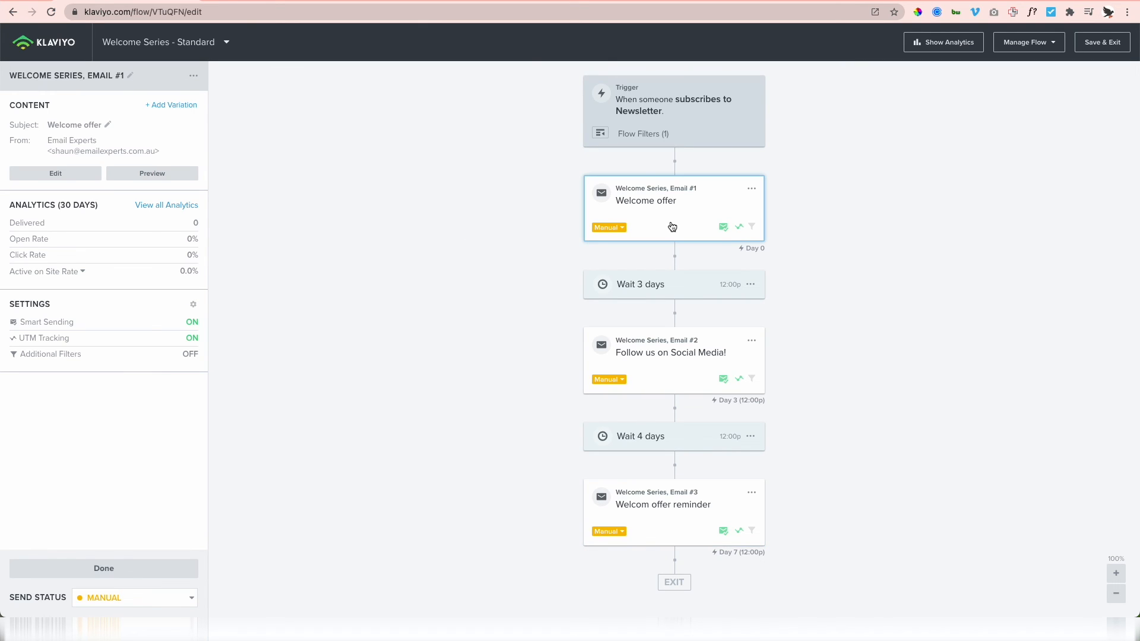
click(657, 358)
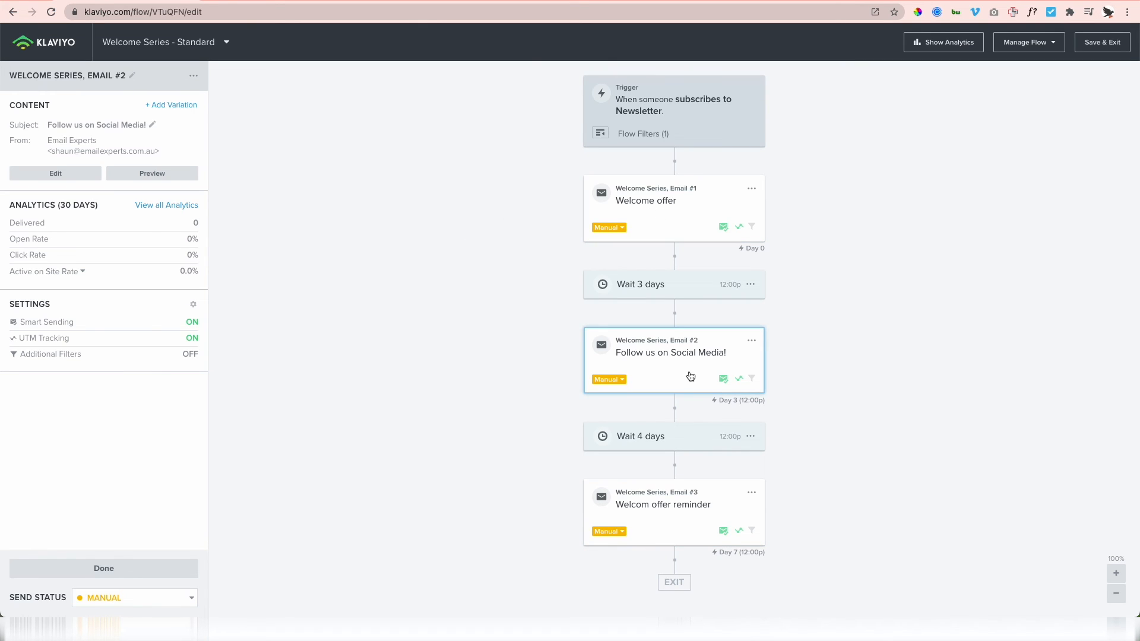
Step: Examine the third email and the trigger of the Welcome Series - Standard flow
click(658, 521)
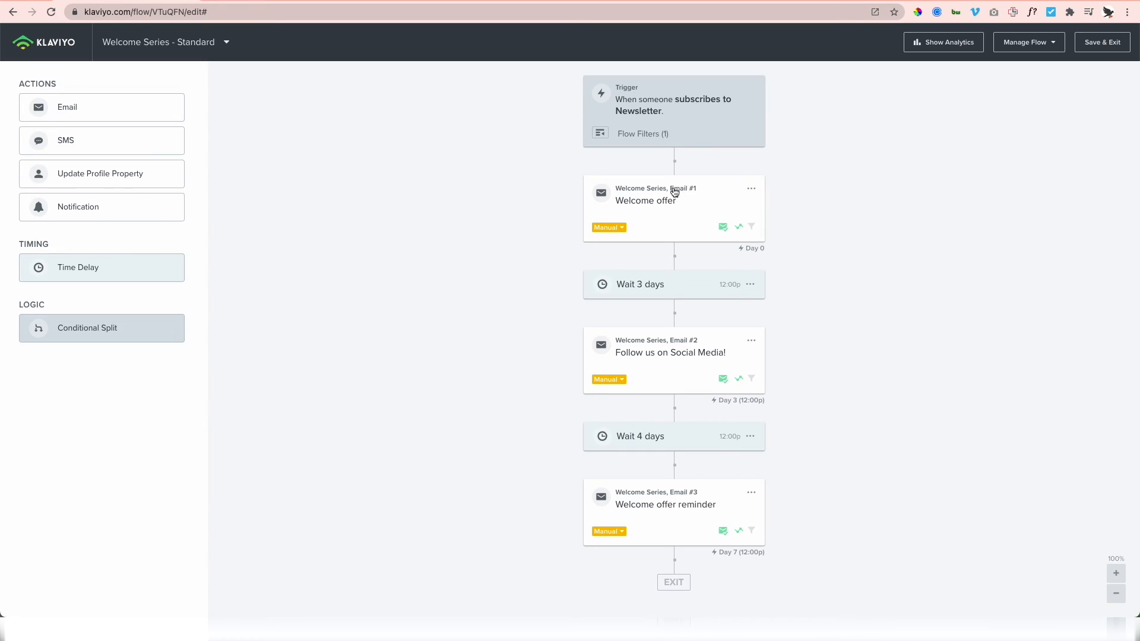
click(706, 131)
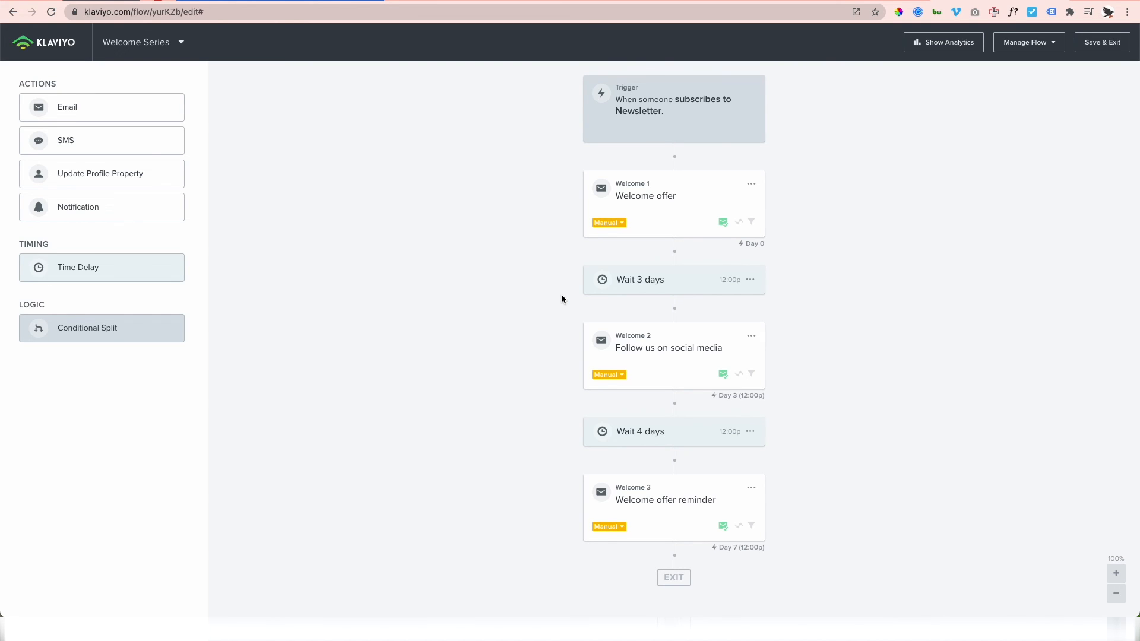
Step: Add a conditional split after the Welcome 1 email with the condition that the person is not consented to receive SMS
scroll(501, 415, down, 1)
drag(58, 326, 654, 261)
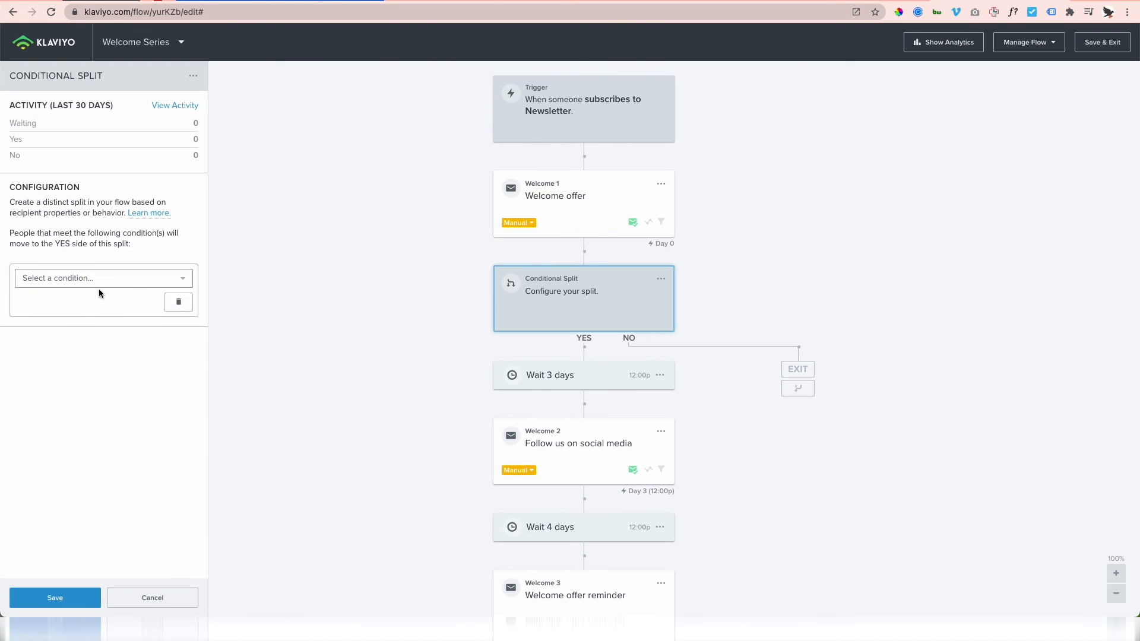
click(99, 280)
click(95, 408)
click(66, 303)
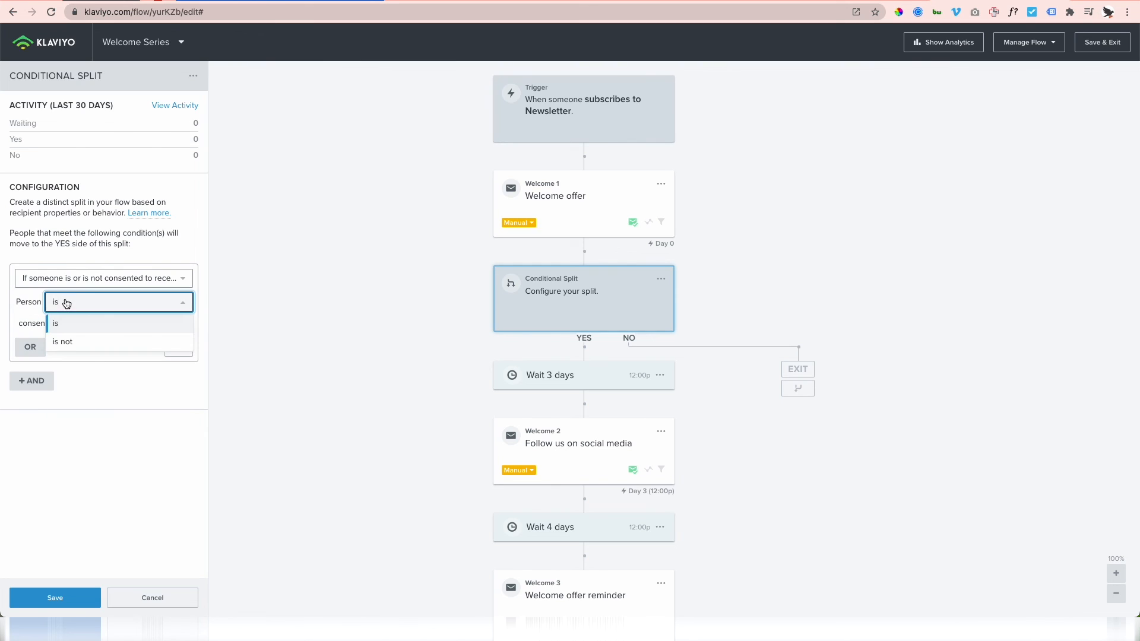
click(62, 341)
click(56, 597)
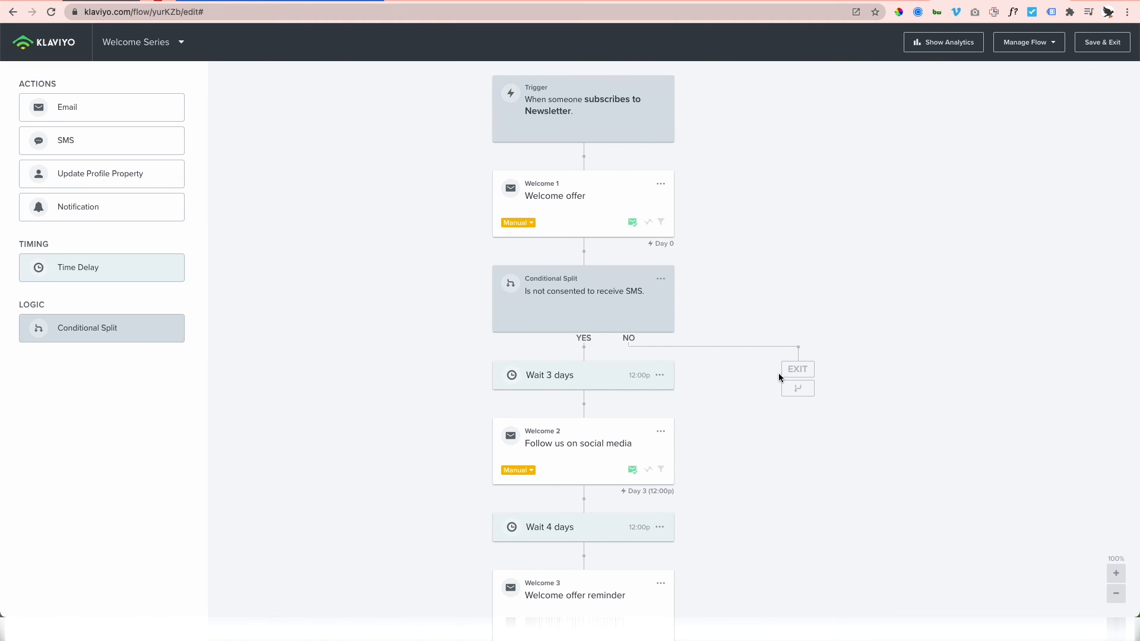
Step: Rejoin the split's NO branch with the YES path above the 3-day wait and add an SMS message on the NO branch
drag(805, 390, 584, 356)
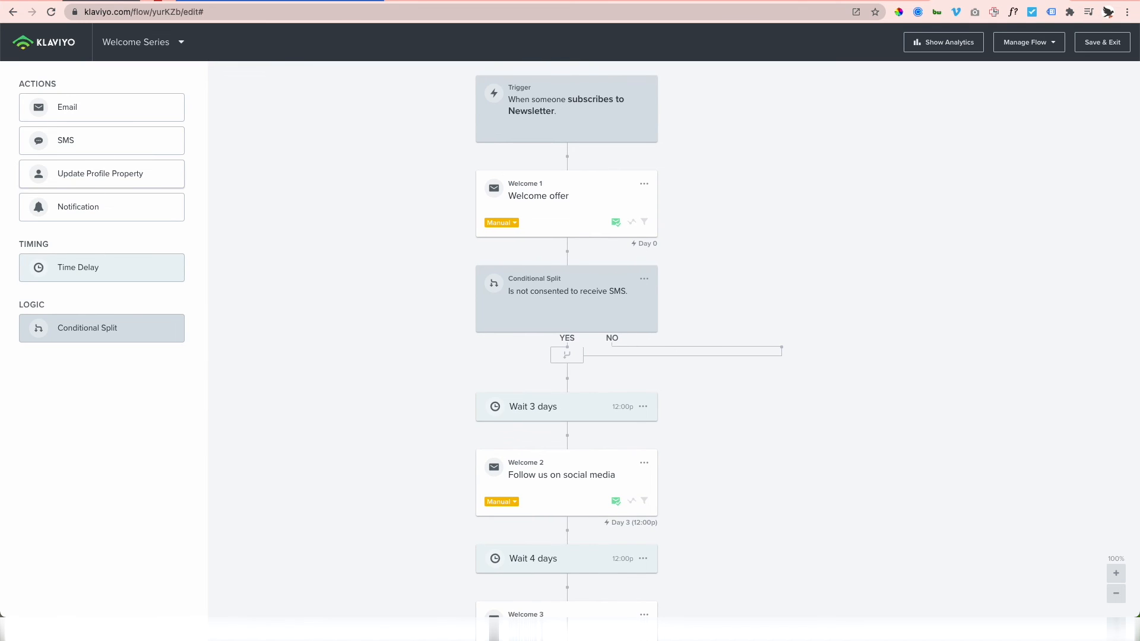
drag(138, 147, 819, 356)
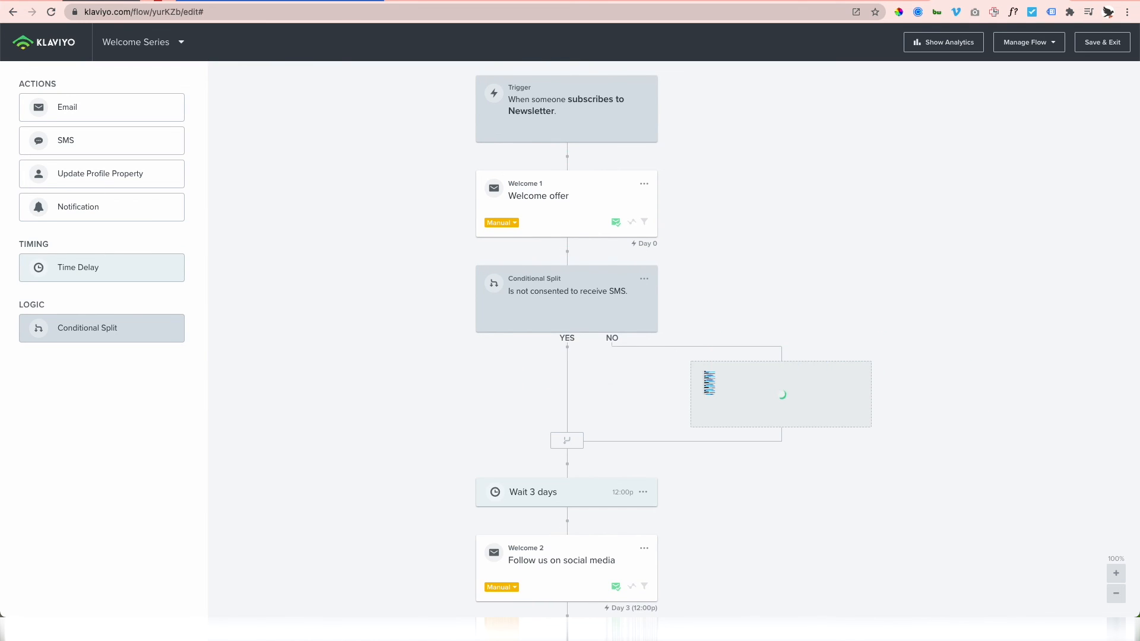
scroll(597, 436, down, 2)
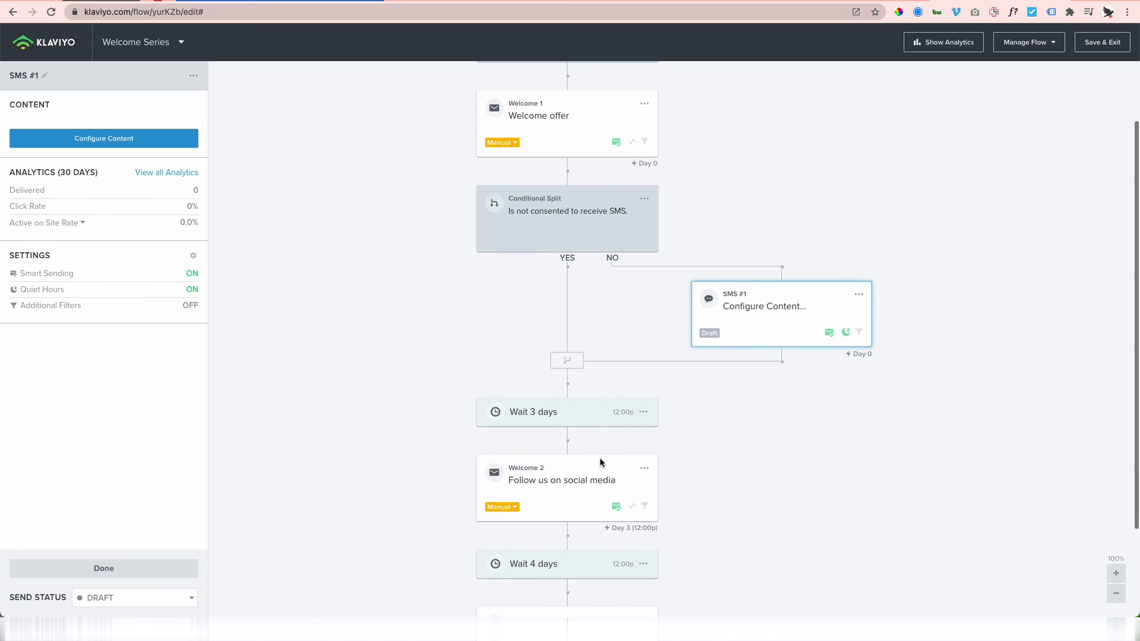
click(110, 567)
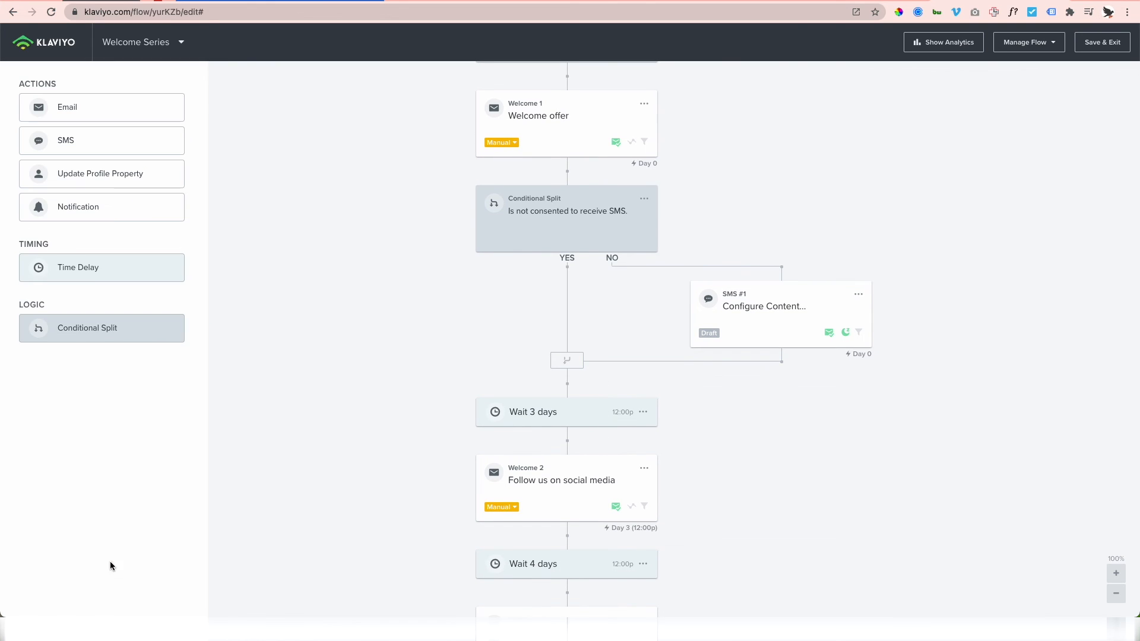
Step: Add a time delay of 4 hours before SMS #1 on the NO branch
drag(91, 274, 782, 276)
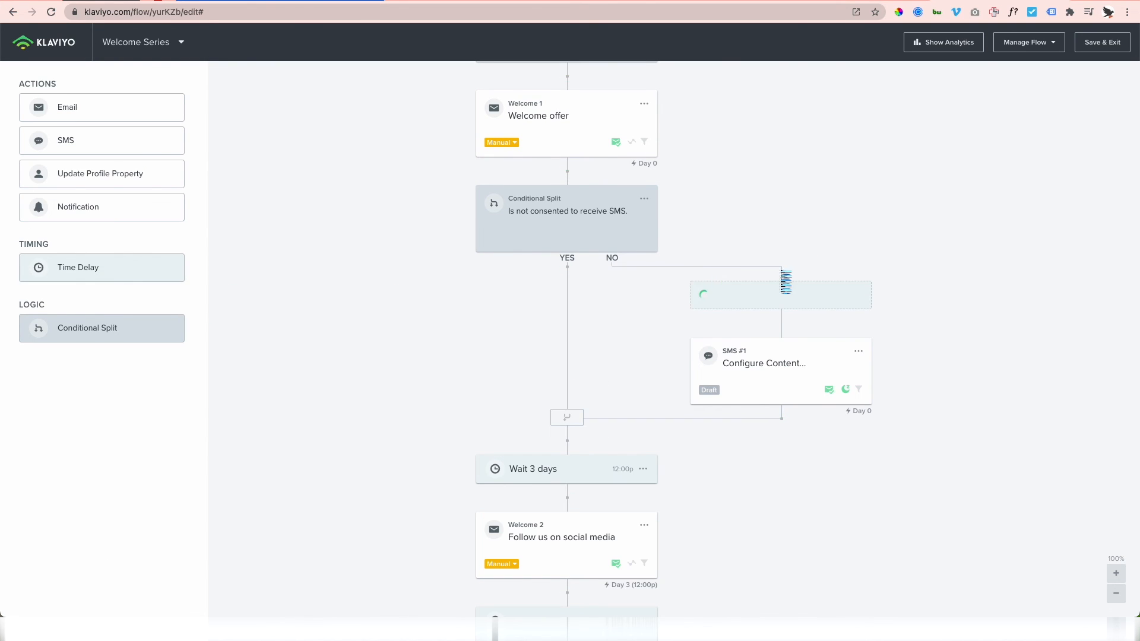
click(43, 134)
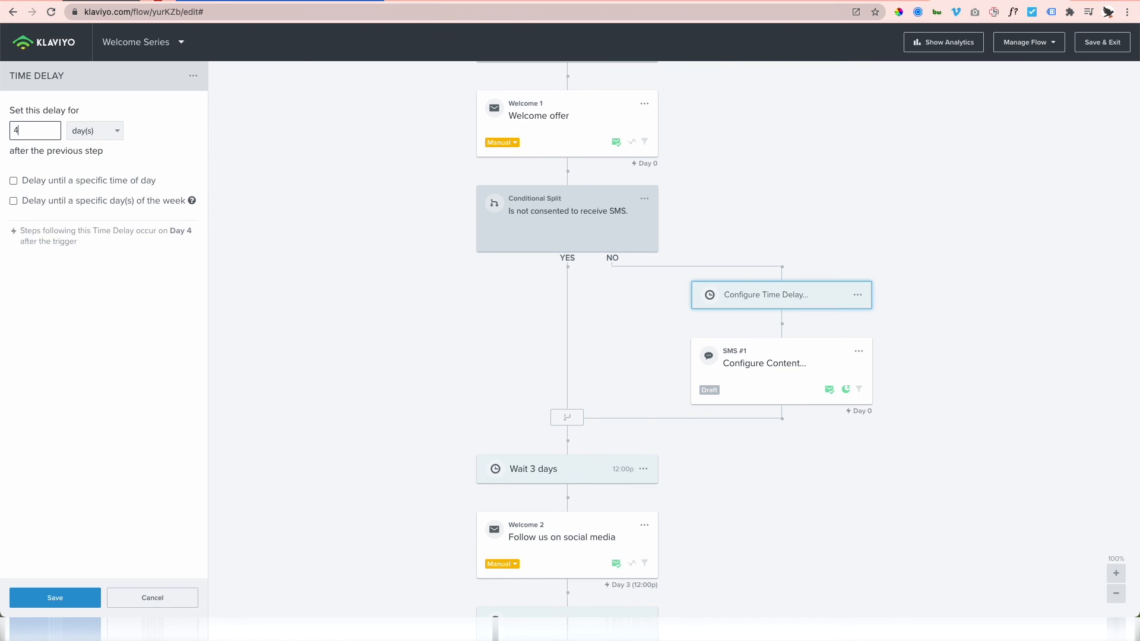
click(113, 138)
click(105, 172)
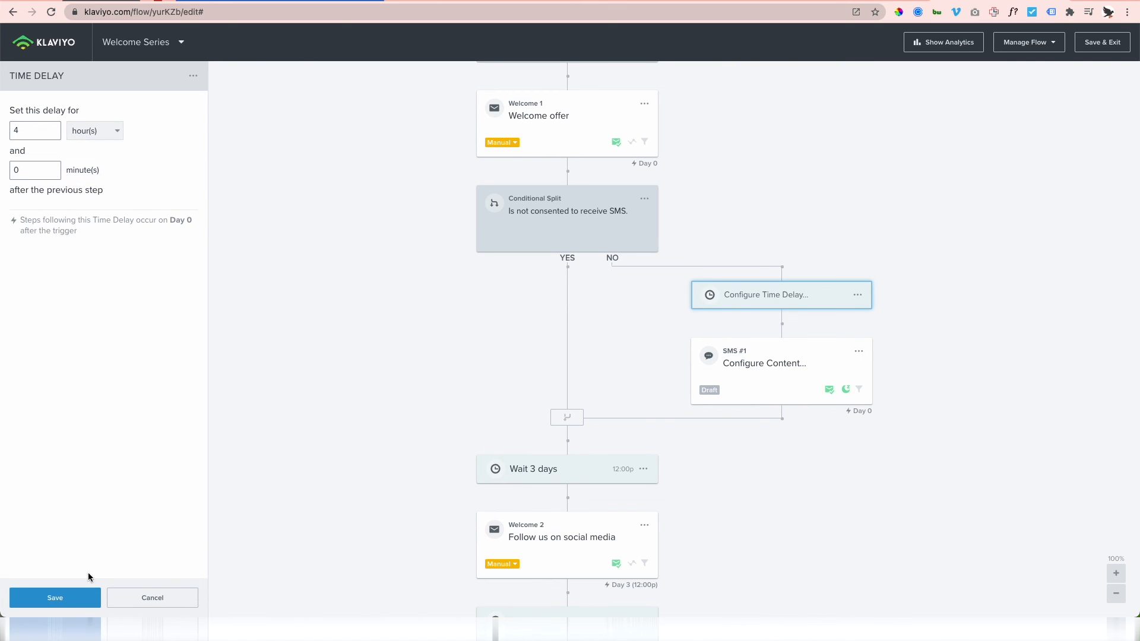
click(83, 597)
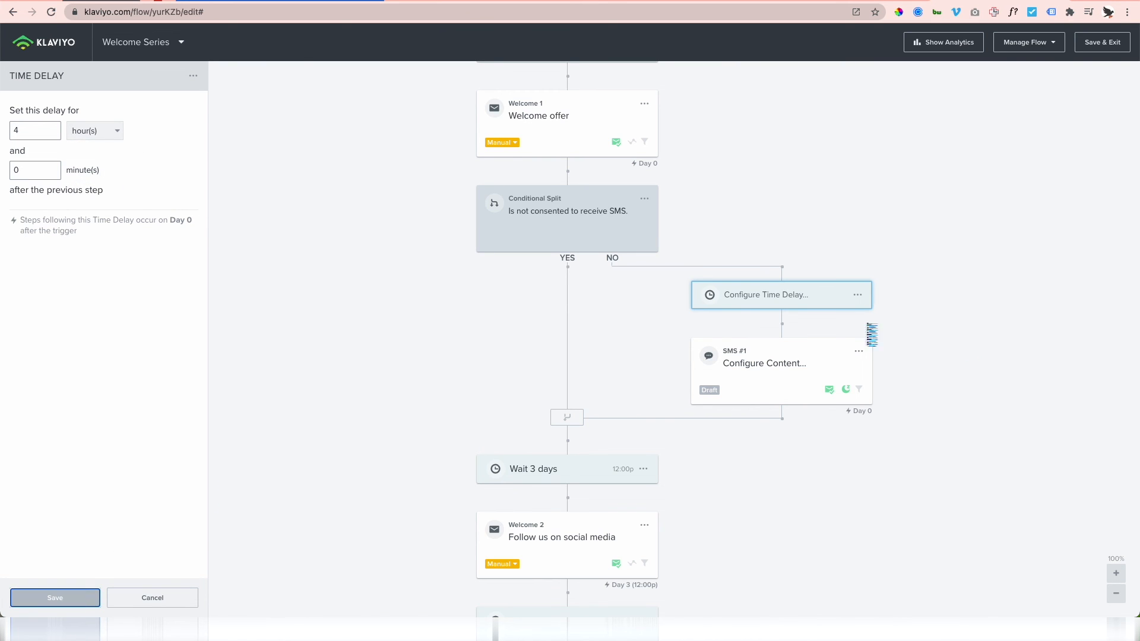
Step: Review SMS #1 and the remaining waits and emails down to the end of the Welcome Series flow
click(756, 383)
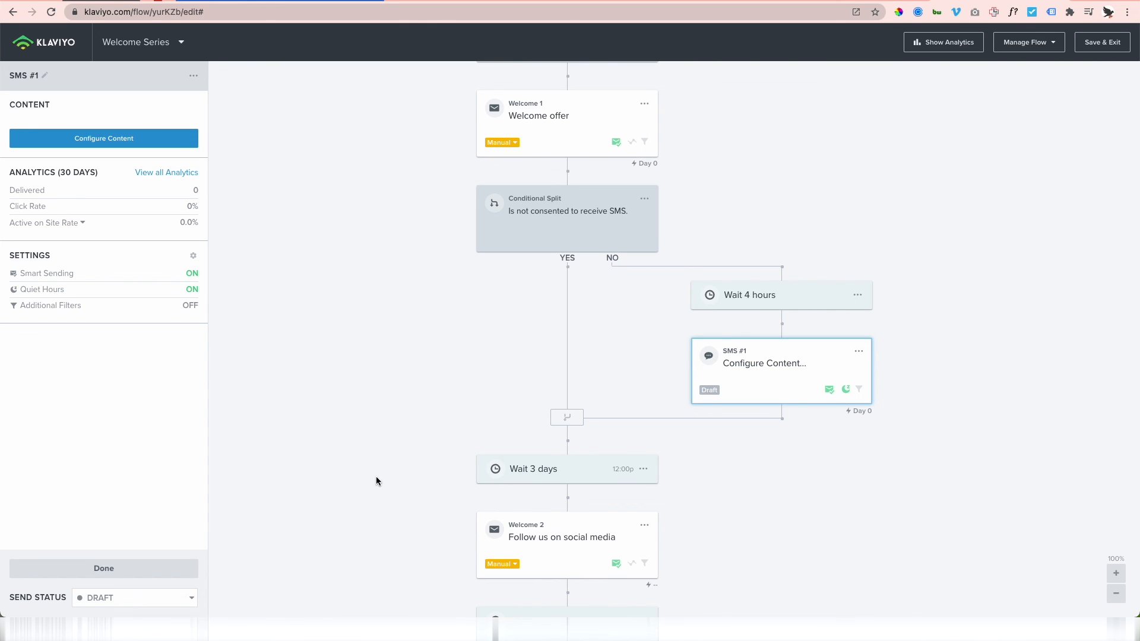
scroll(376, 477, down, 2)
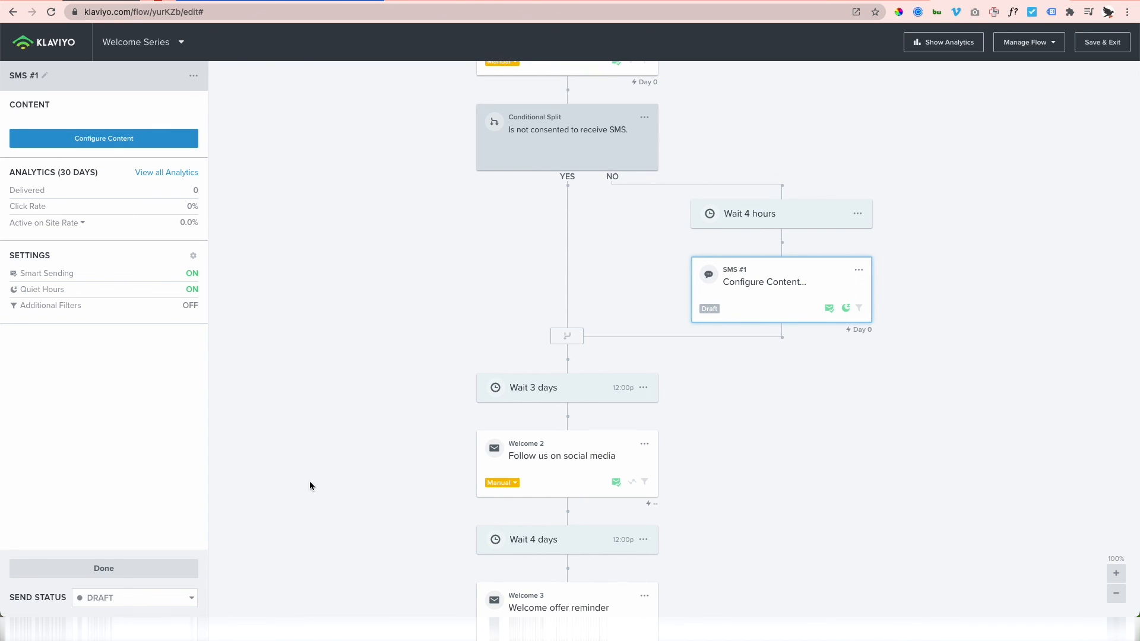
scroll(309, 485, down, 2)
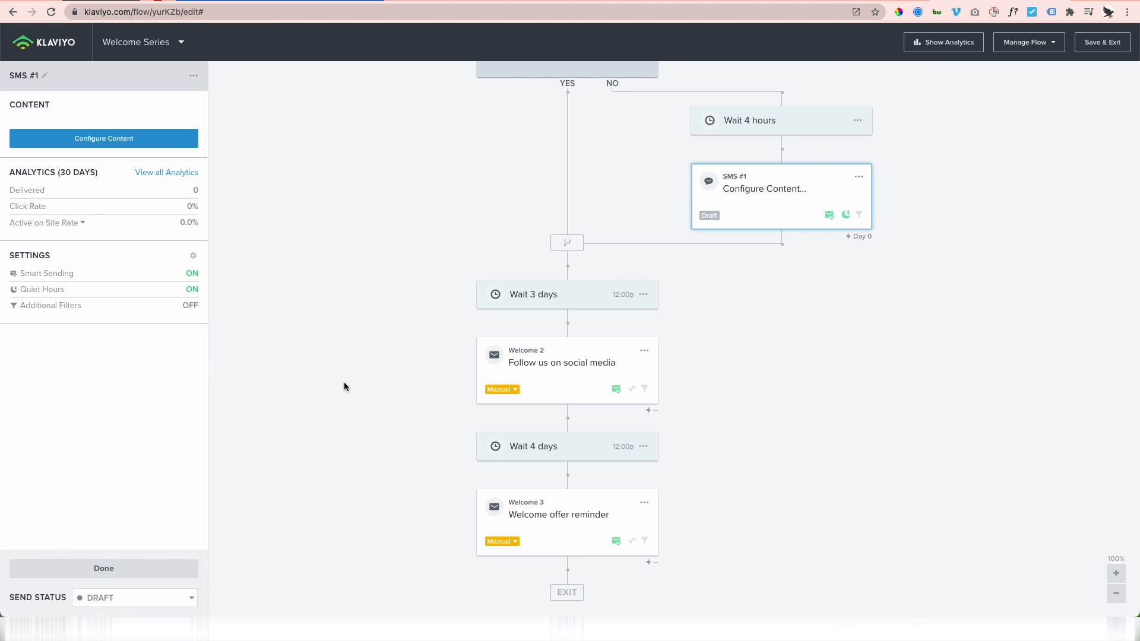
click(126, 565)
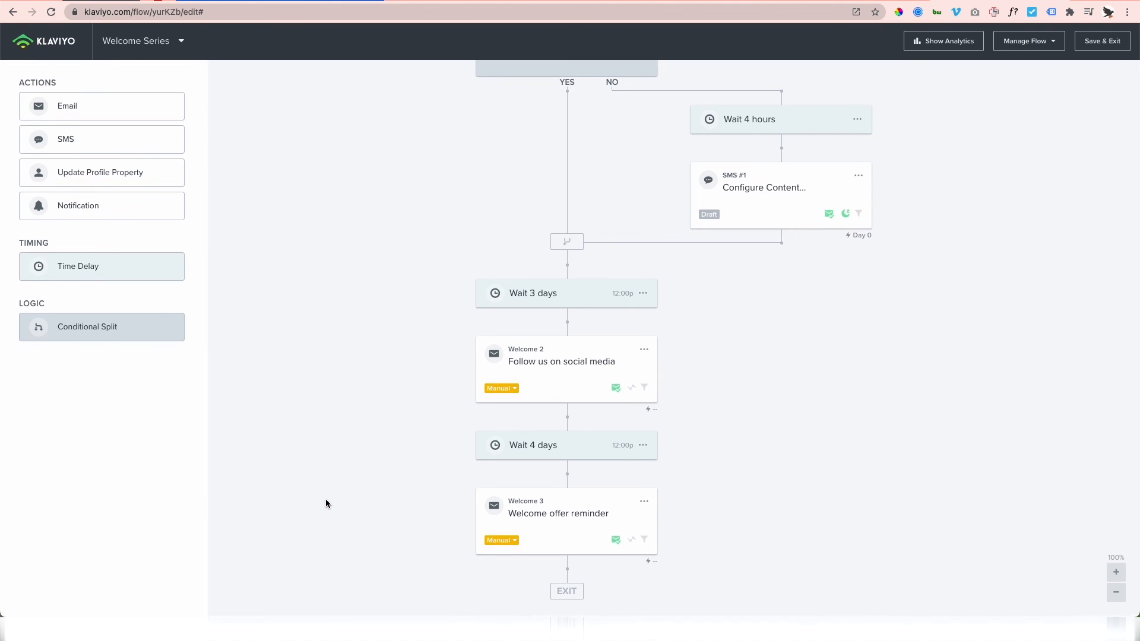
Step: Add a conditional split after the Welcome 3 email with the condition that the person is not consented to receive SMS
drag(89, 328, 566, 517)
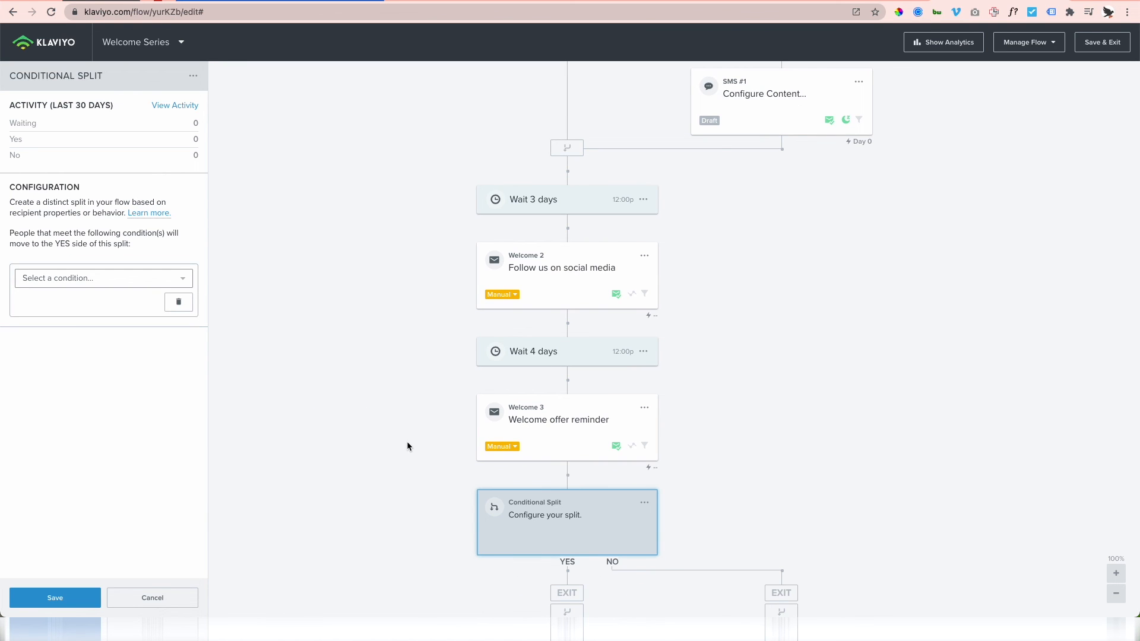
scroll(430, 482, down, 1)
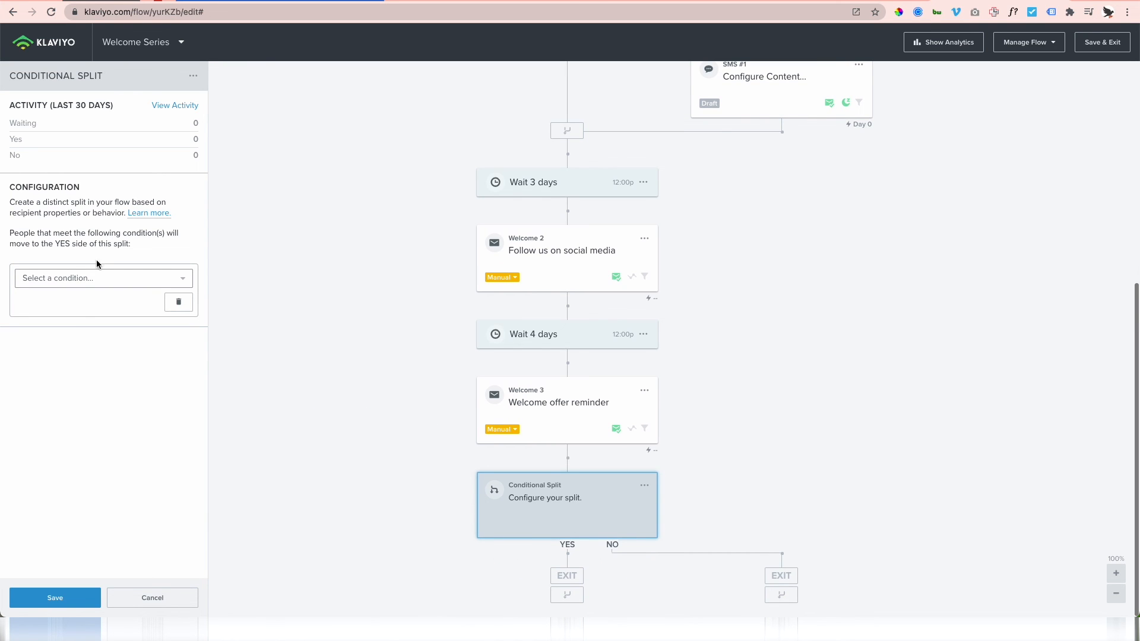
click(81, 279)
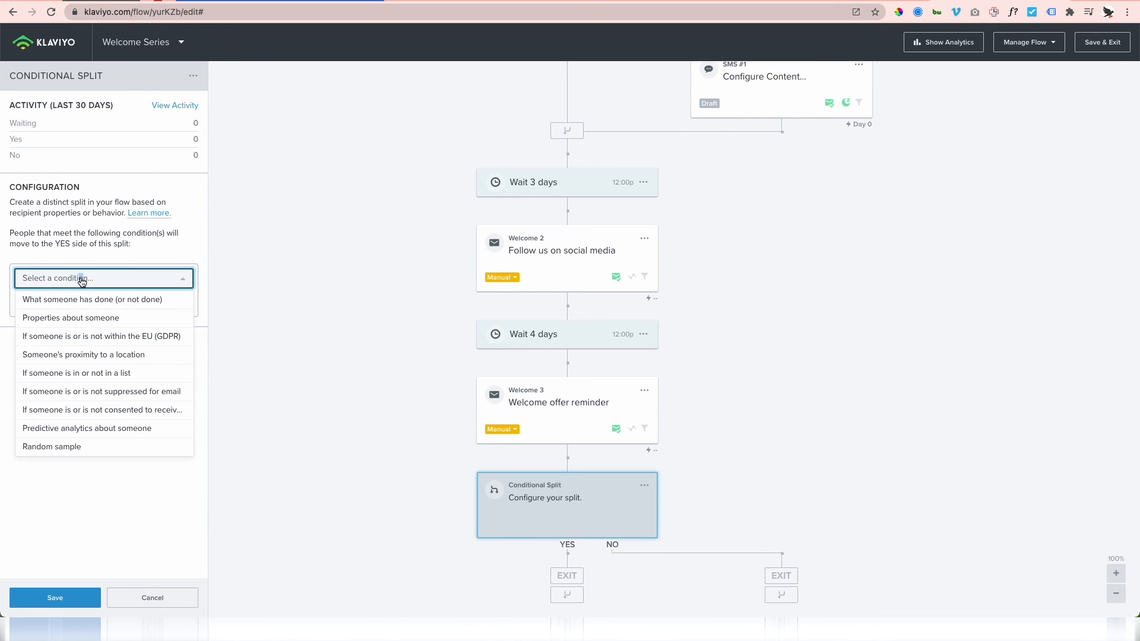
click(83, 417)
click(114, 303)
click(101, 338)
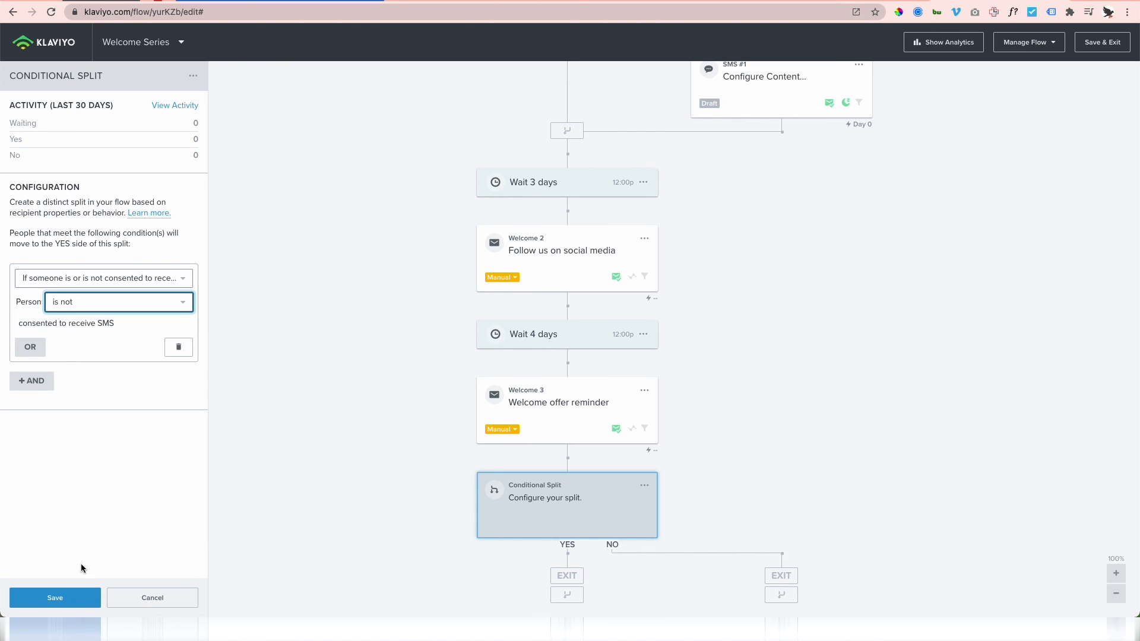
click(56, 597)
Step: Rejoin the last split's NO branch with the YES path above the exit and add an SMS message on the NO branch
drag(782, 595, 566, 558)
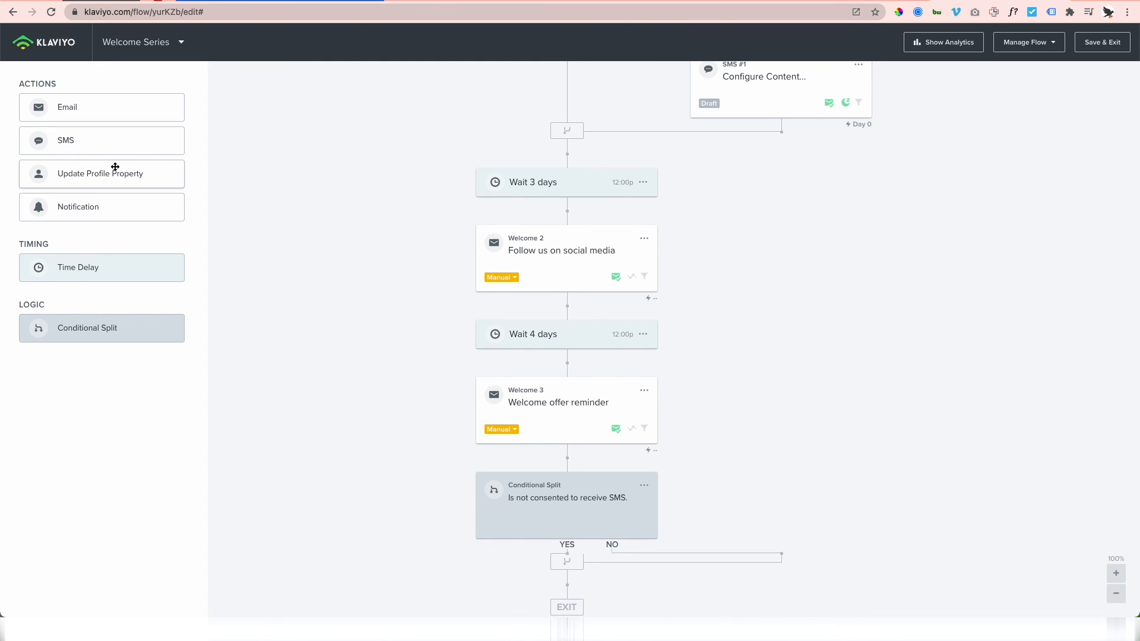
drag(94, 148, 781, 535)
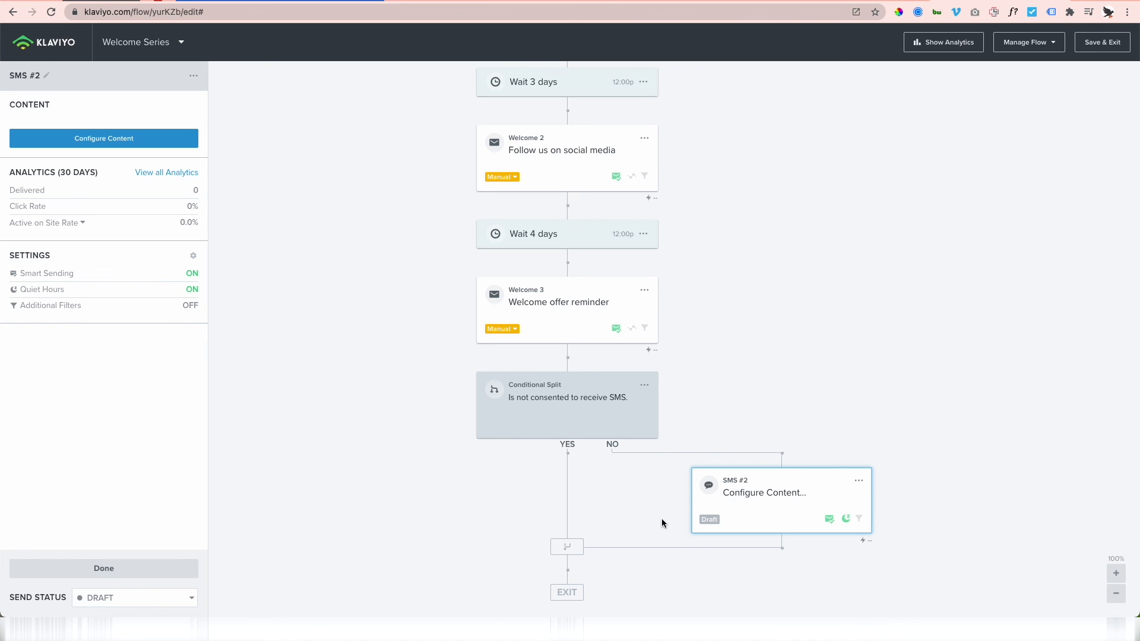
drag(716, 488, 739, 511)
click(122, 561)
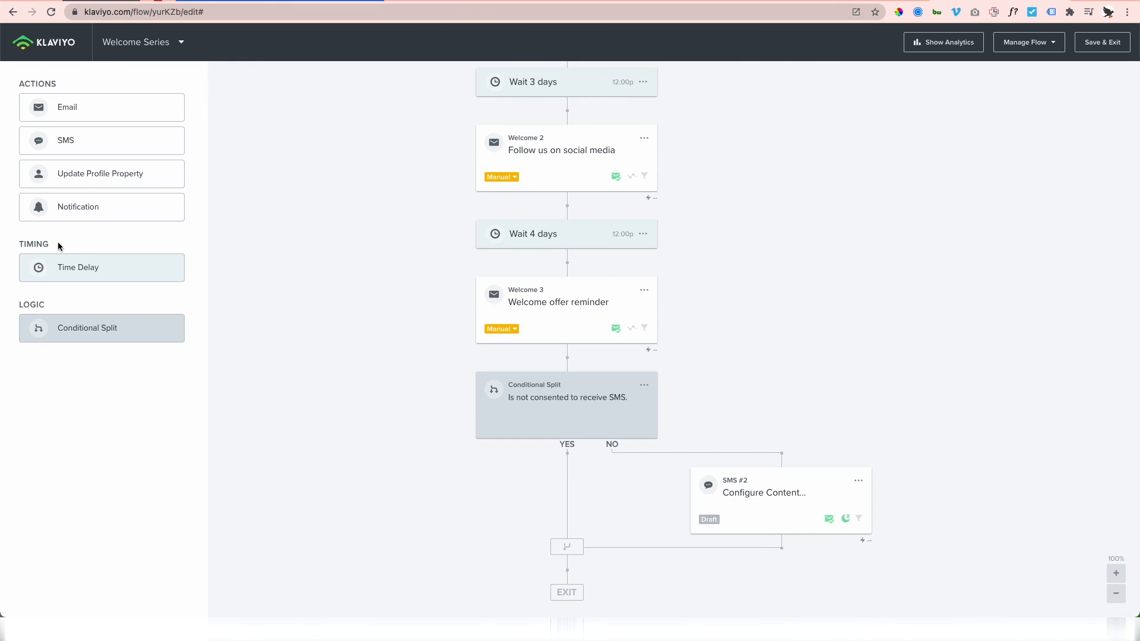
Step: Add a time delay of 2 days before SMS #2 on the last split's NO branch
drag(62, 264, 735, 475)
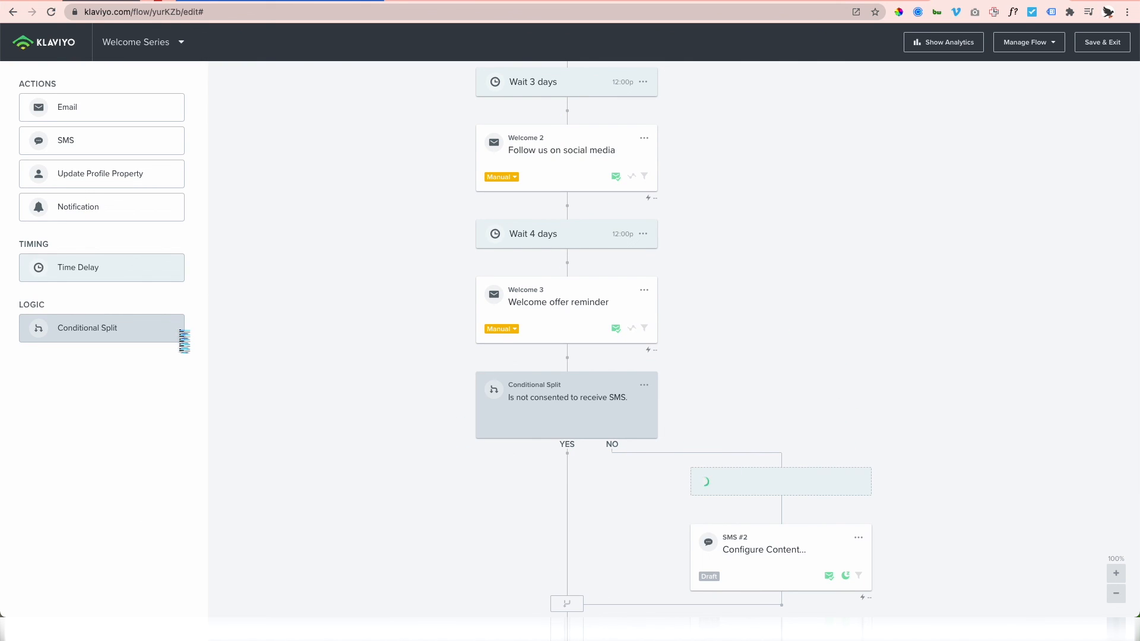
text(2)
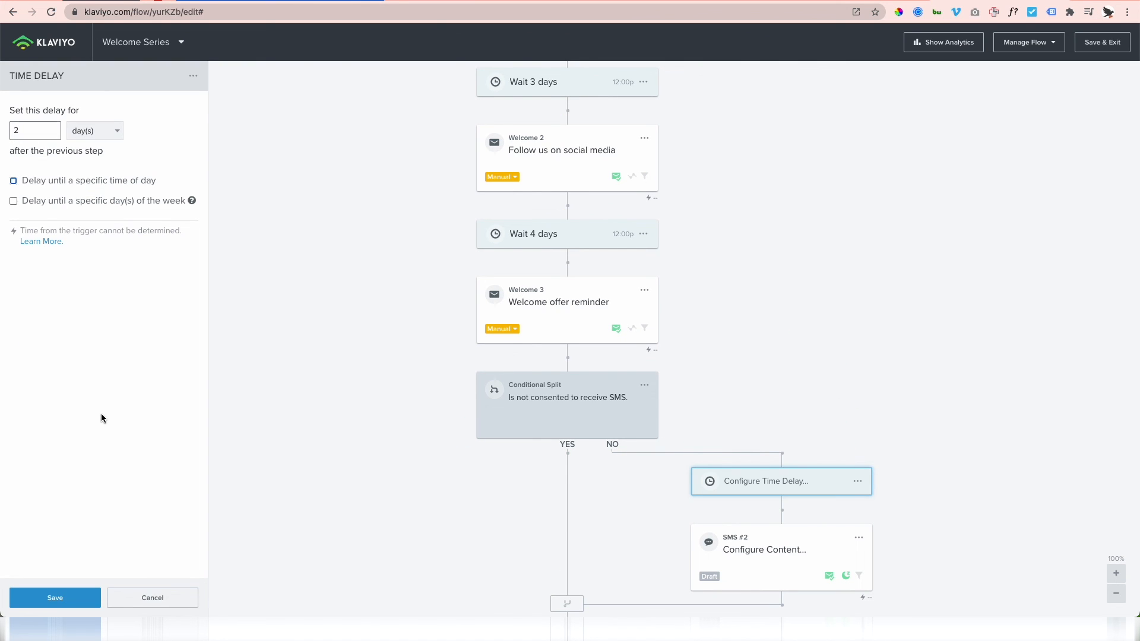
click(55, 598)
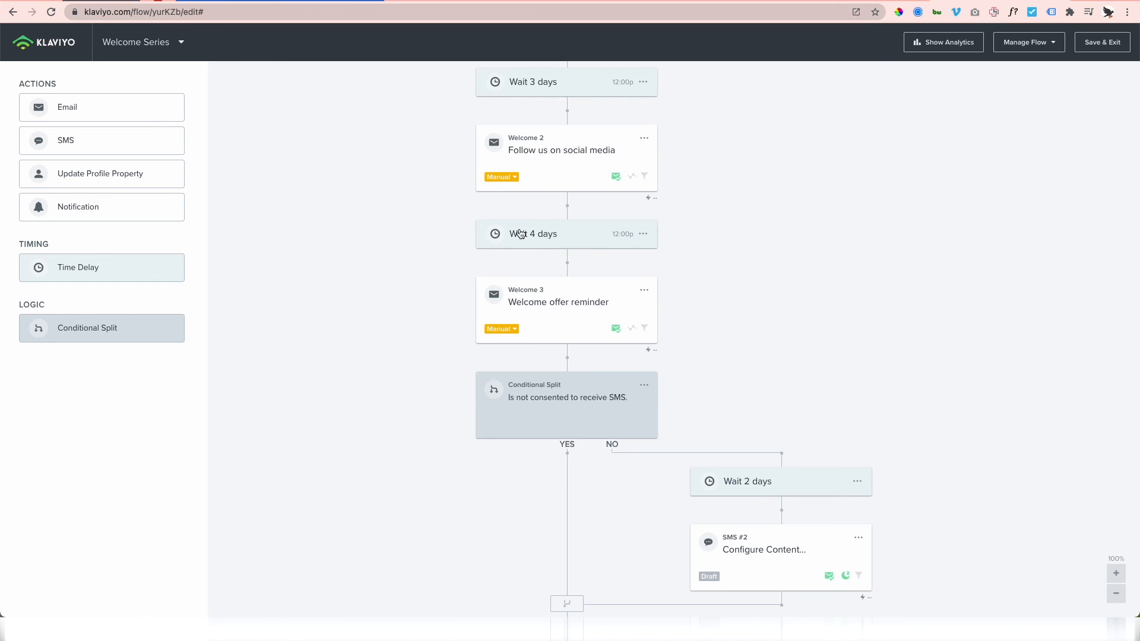
scroll(520, 233, up, 8)
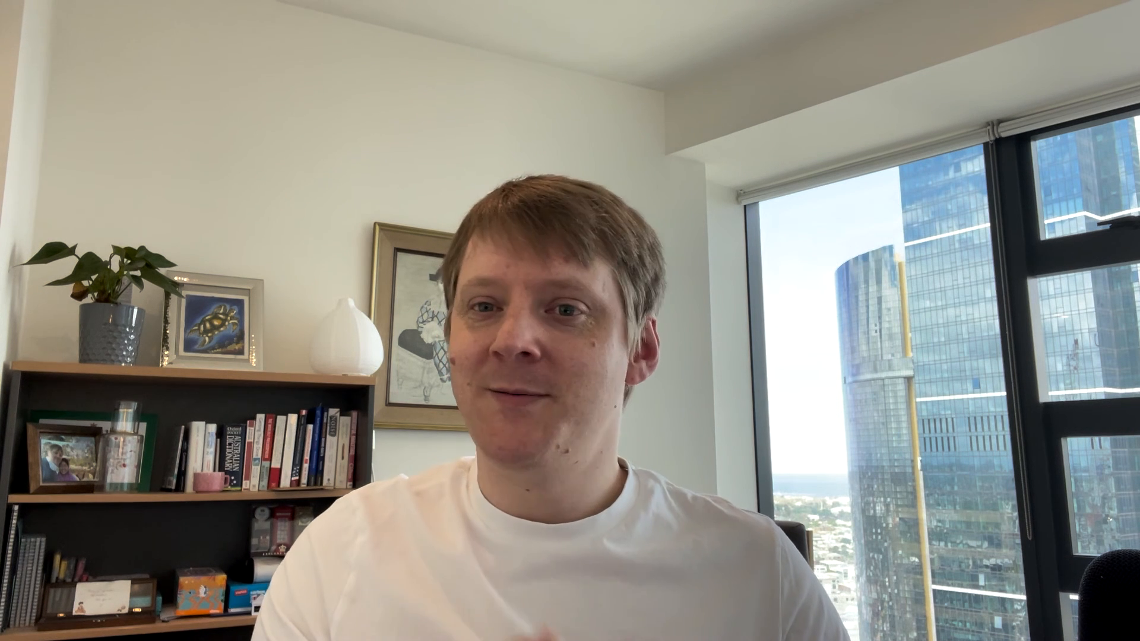